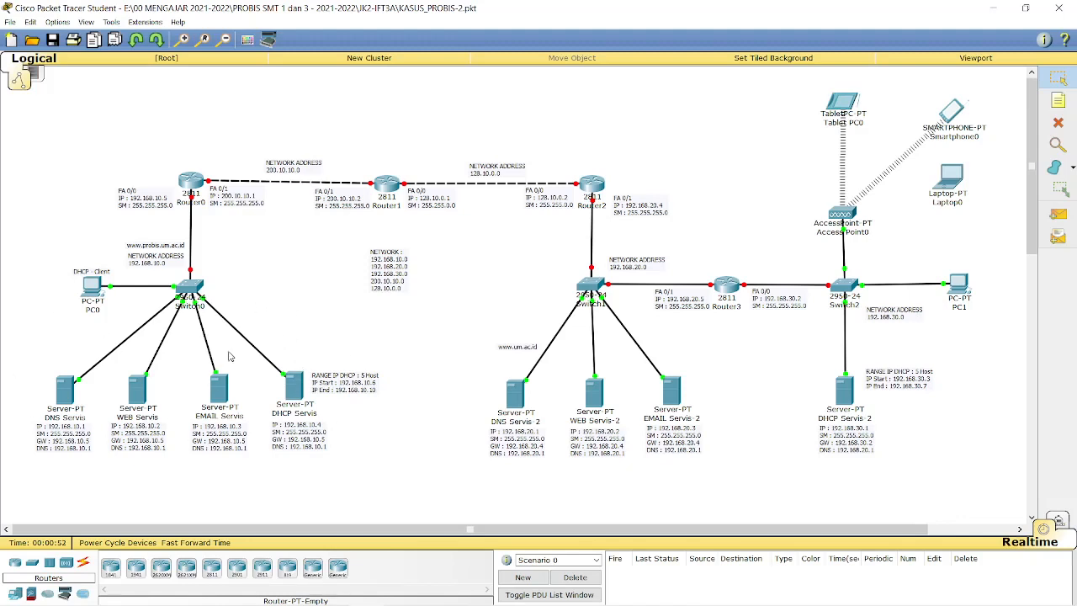
Open Router0's device window and switch to its CLI.
mouse_move(280, 390)
click(190, 183)
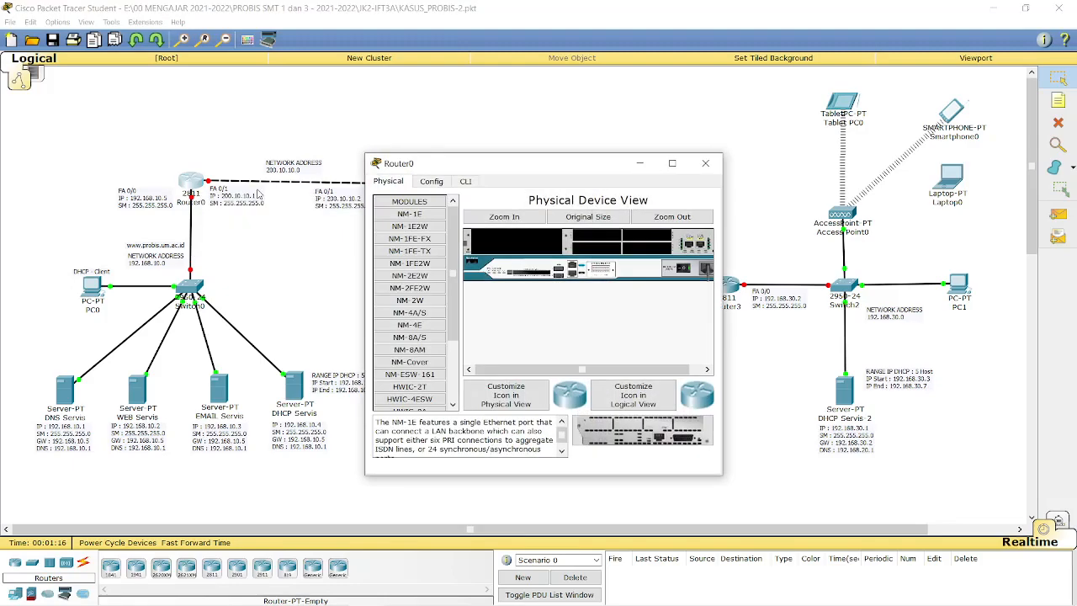
drag(425, 160, 555, 103)
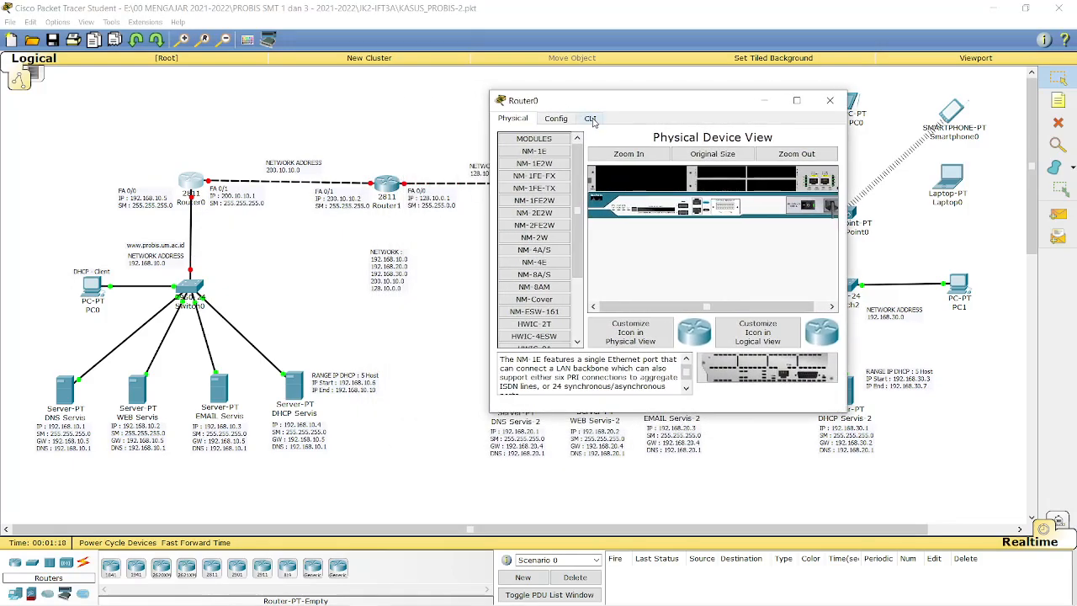
click(591, 118)
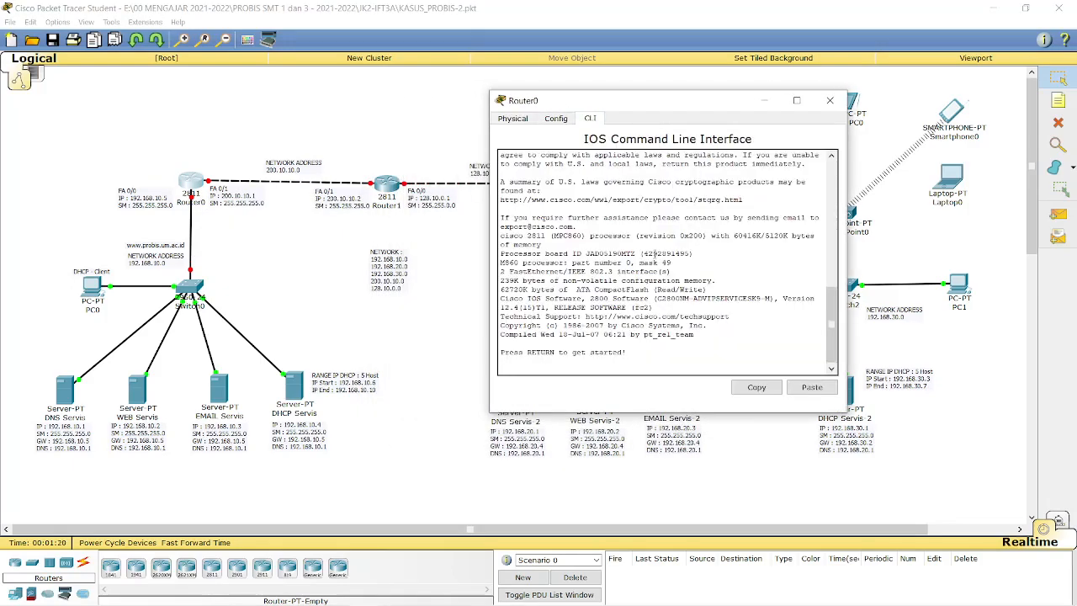
Enter privileged mode with 'ena', then global configuration with 'conf ter'.
key(Return)
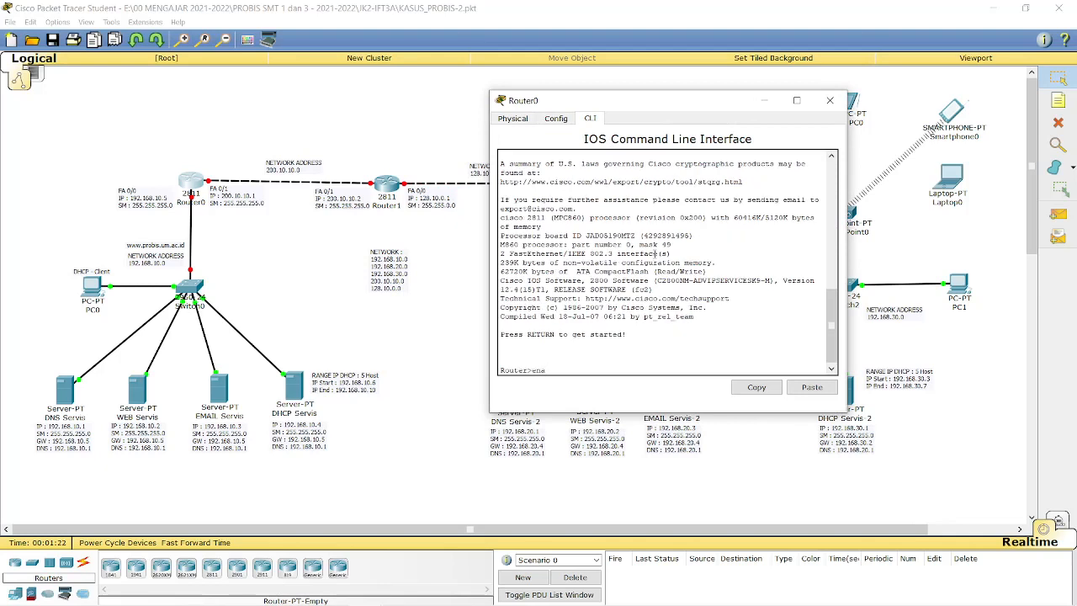
text(ena)
key(Return)
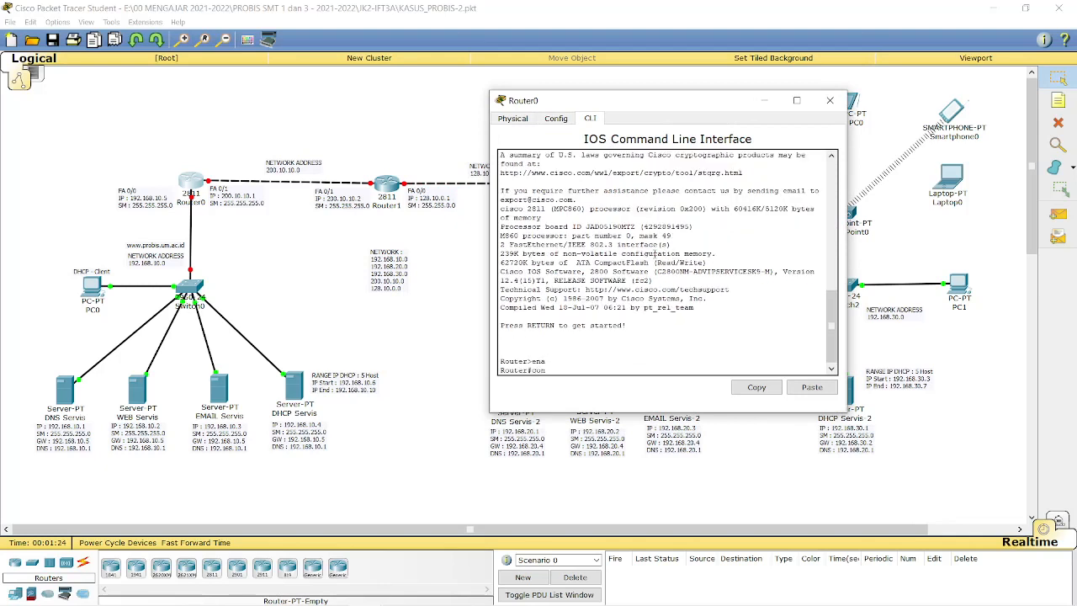
text(conf ter)
key(Return)
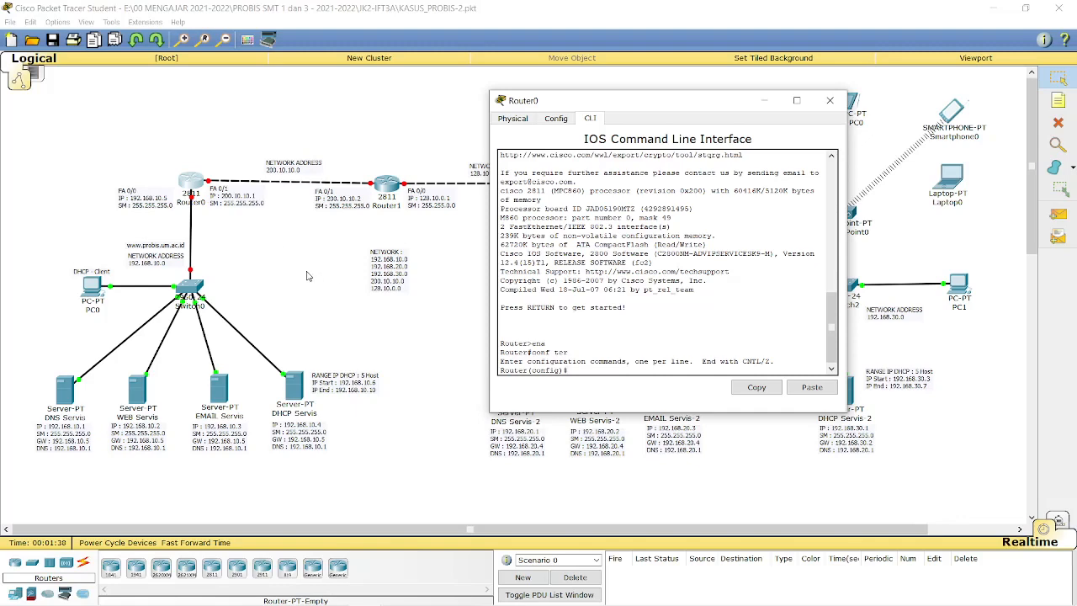
click(308, 276)
Zoom in three times and scroll left to show Router0 and Switch0.
click(185, 41)
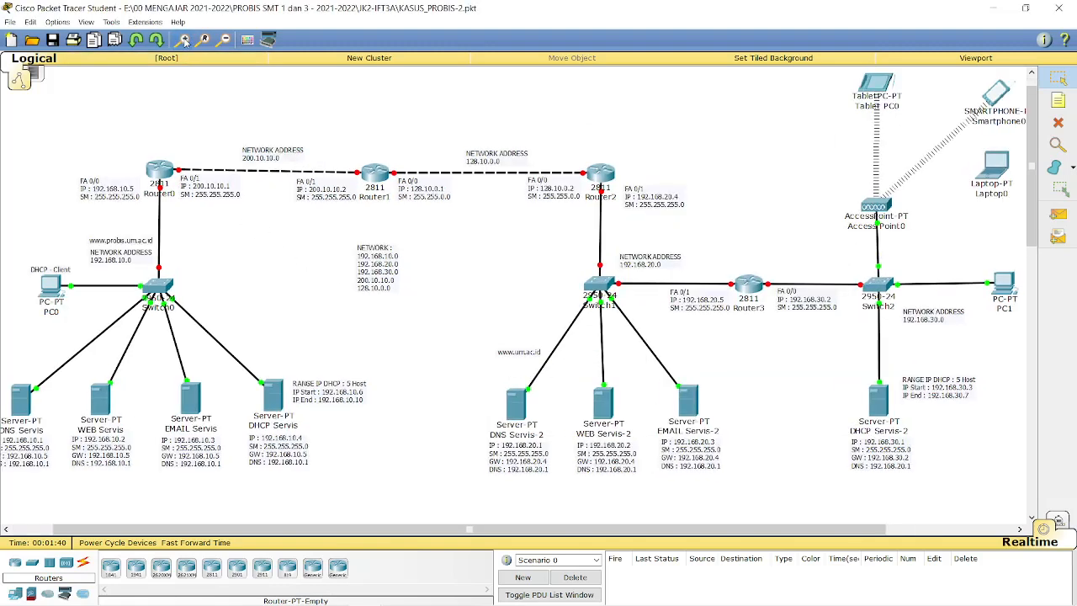
click(183, 40)
click(183, 41)
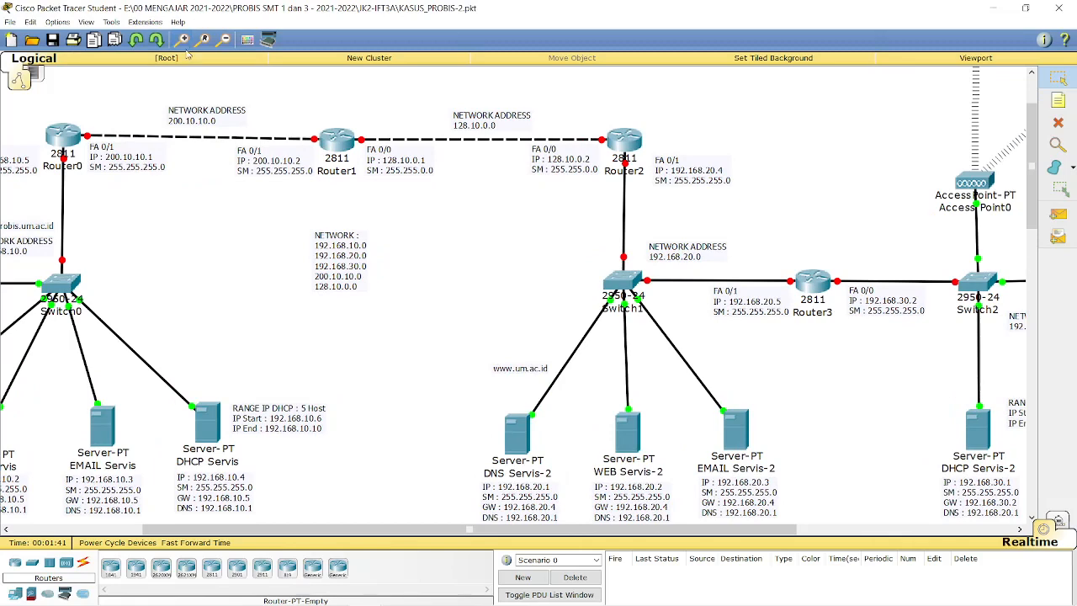
drag(320, 528, 200, 523)
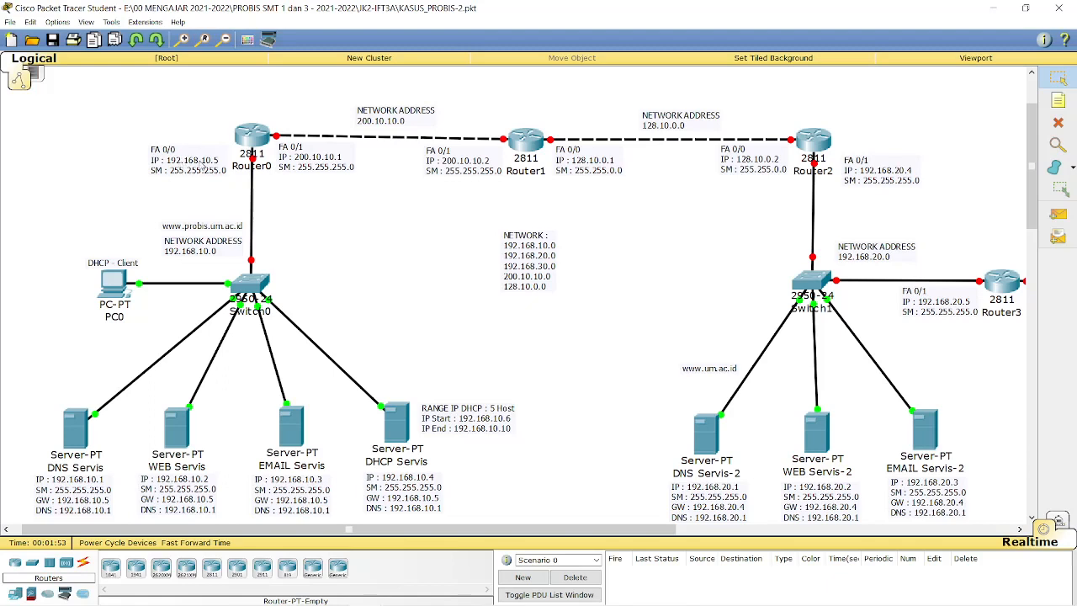
Bring Router0's CLI window back to the front from the taskbar.
mouse_move(446, 603)
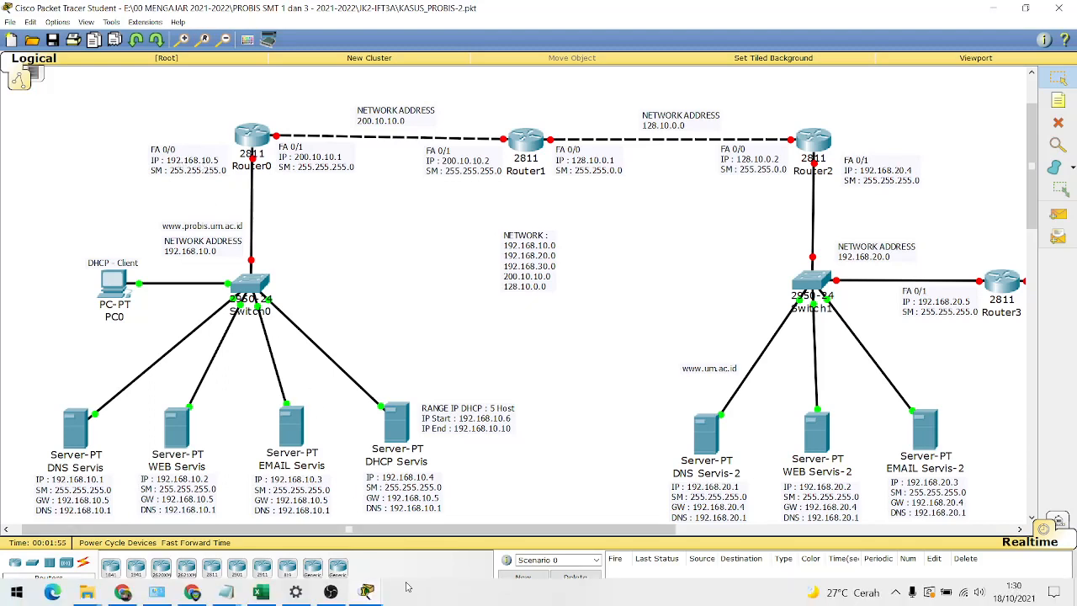
click(372, 591)
click(421, 526)
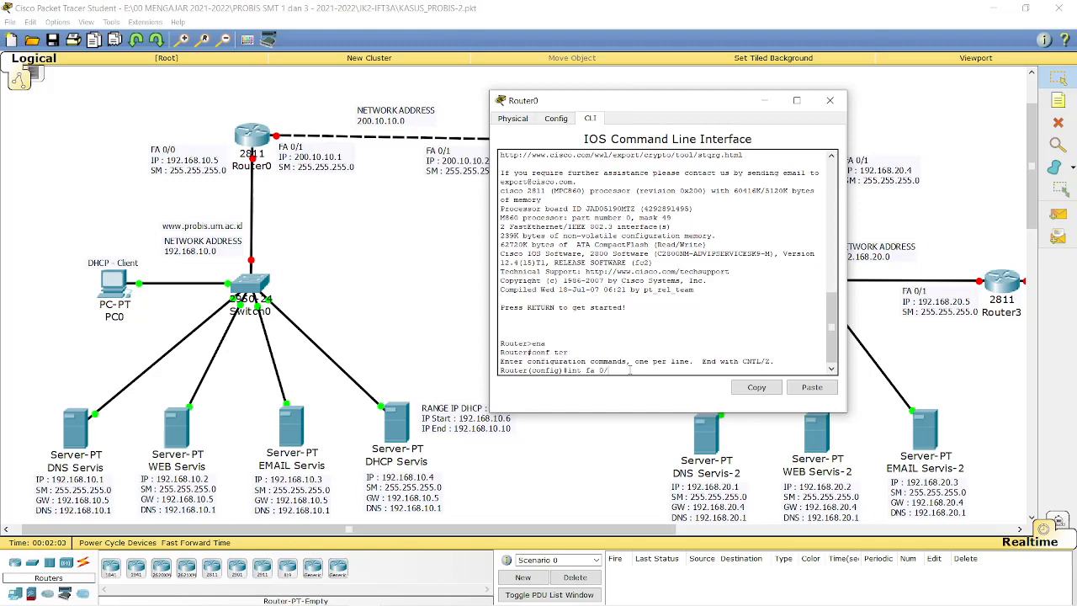
Give FastEthernet0/0 address 192.168.10.5 255.255.255.0 and bring it up with 'no shutdown'.
text(0)
key(Return)
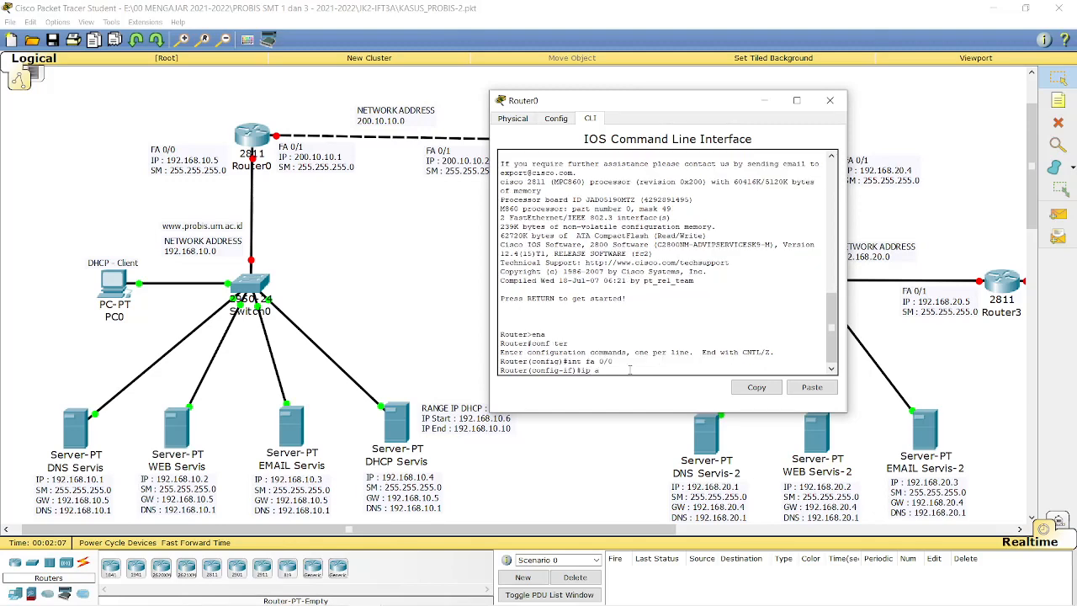
text(ip add 192)
text(.168.10.5 255.255.)
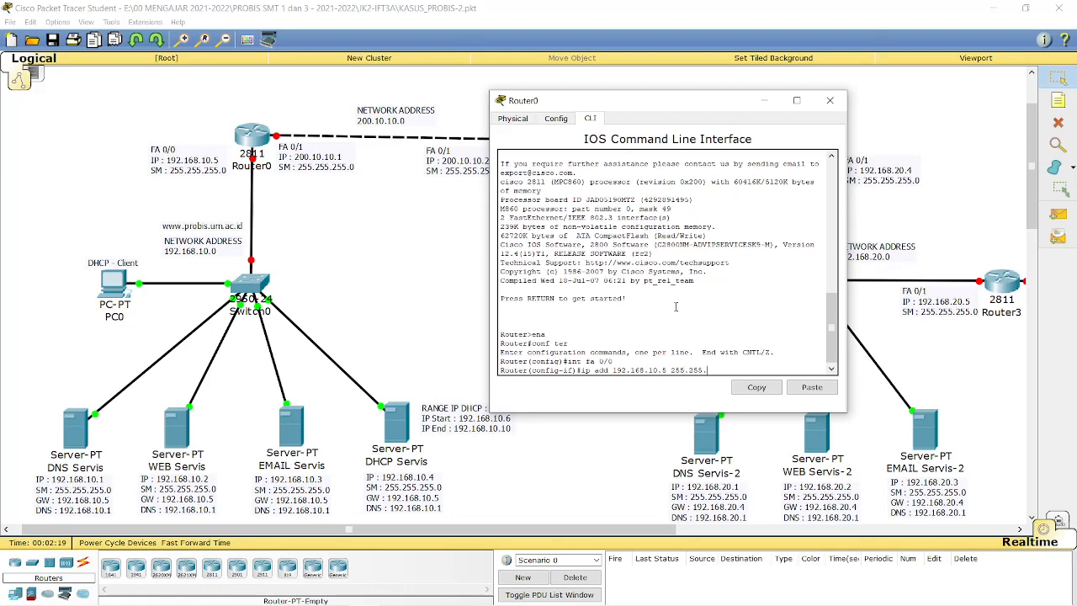
text(255.0)
key(Return)
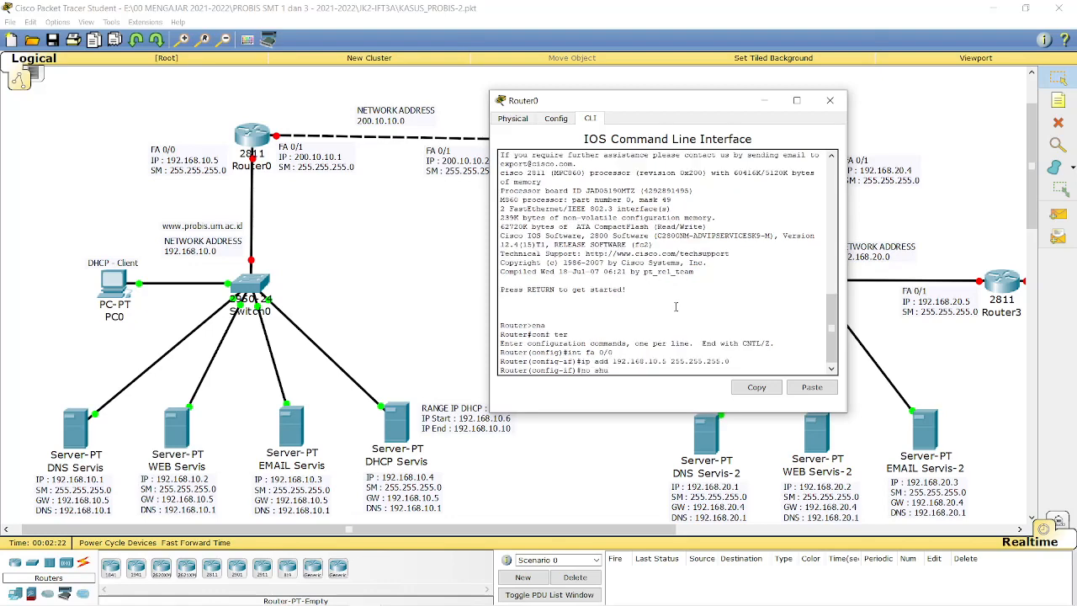
key(Return)
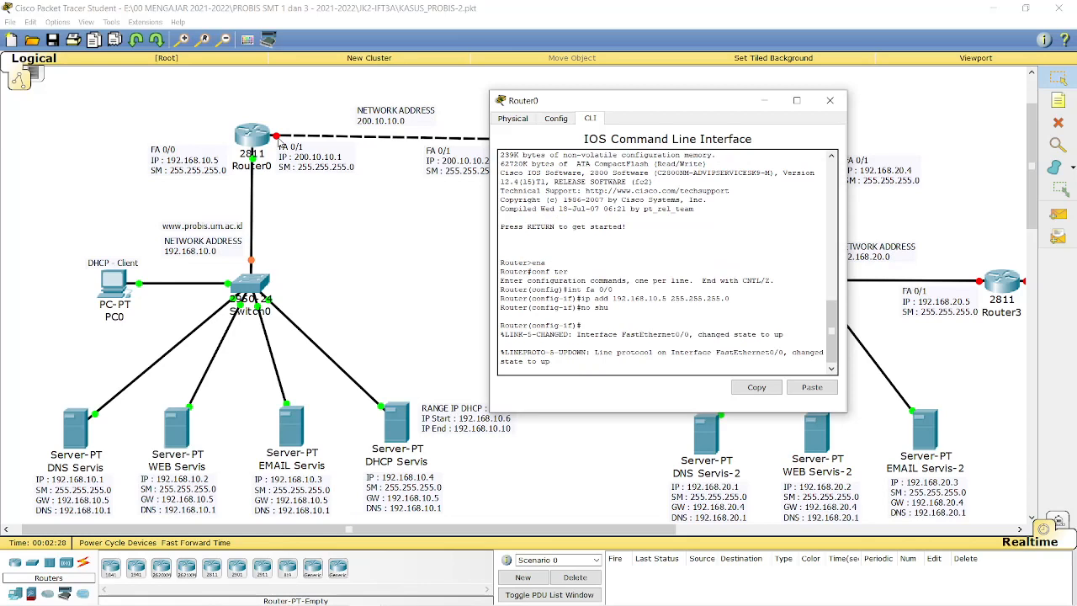
key(Return)
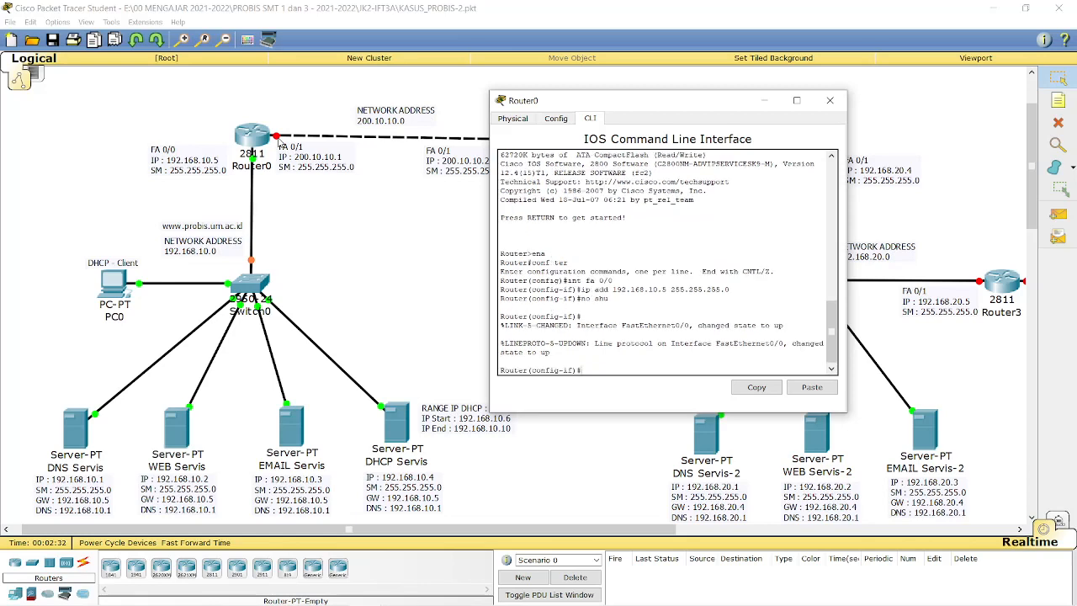
Exit the router CLI three times and close Router0's window.
text(exit)
key(Return)
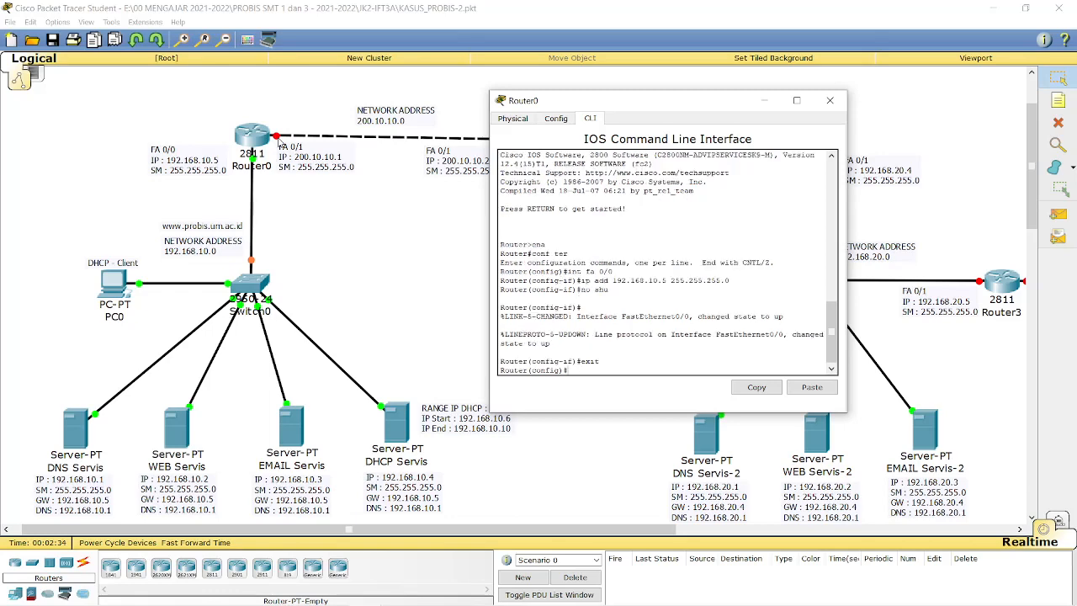
text(exit)
key(Return)
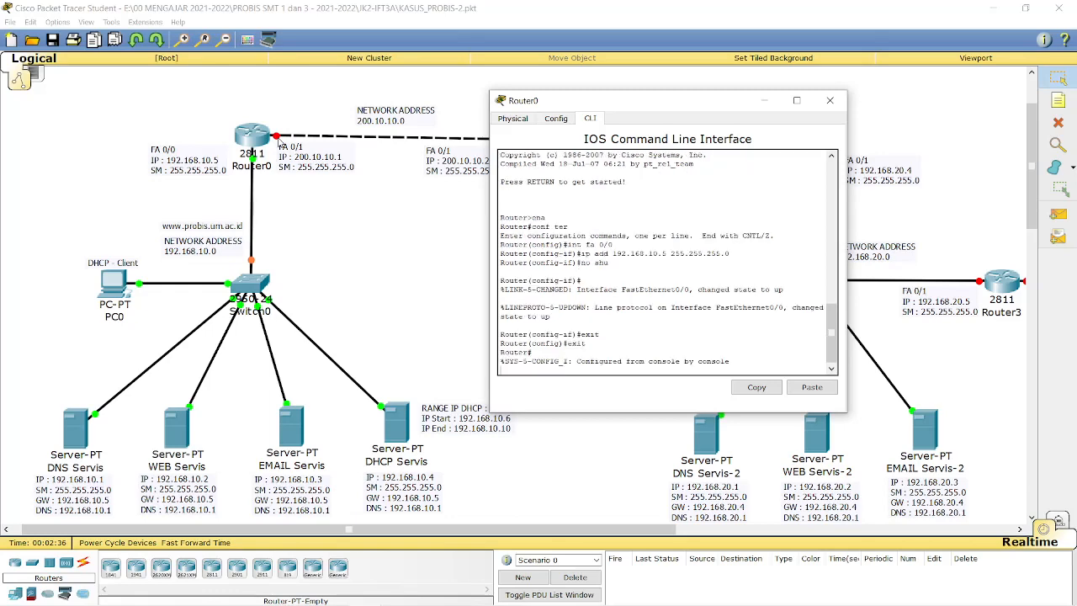
text(exit)
key(Return)
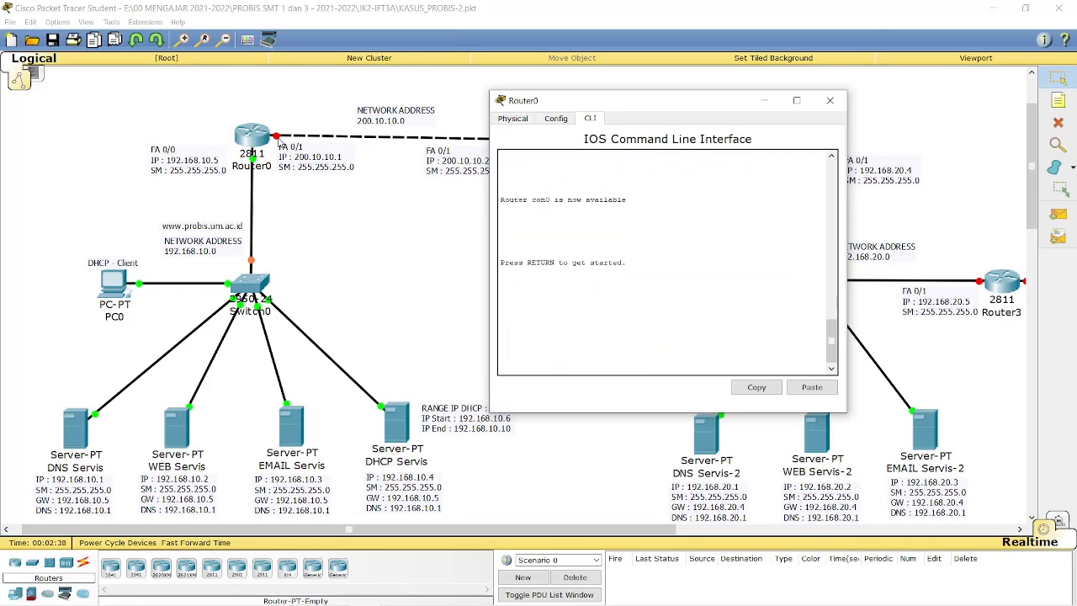
click(831, 102)
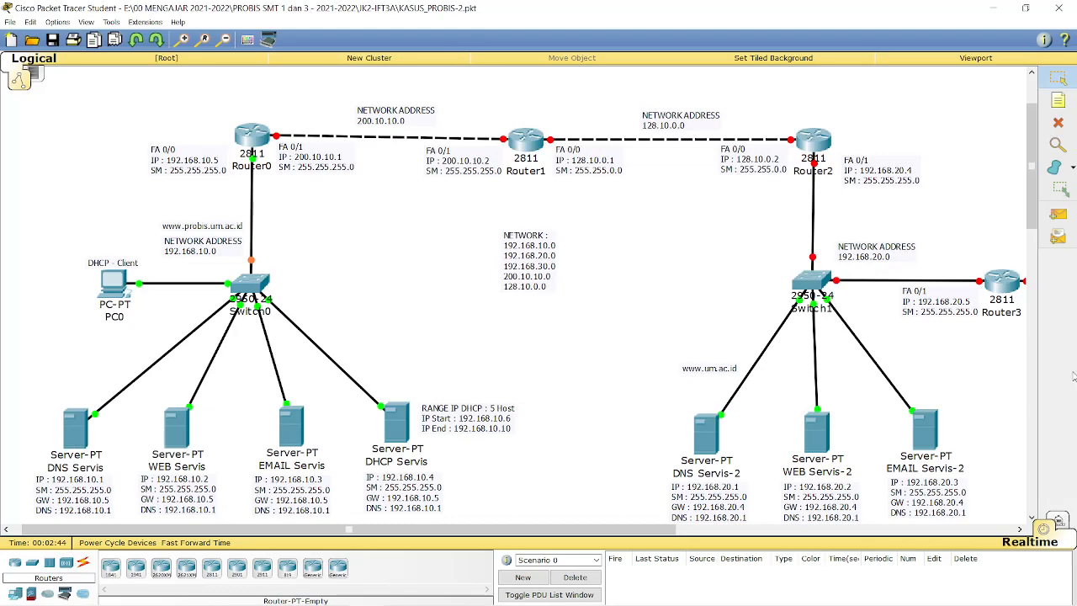
Open the DNS Servis server's Desktop IP Configuration.
scroll(1036, 226, down, 2)
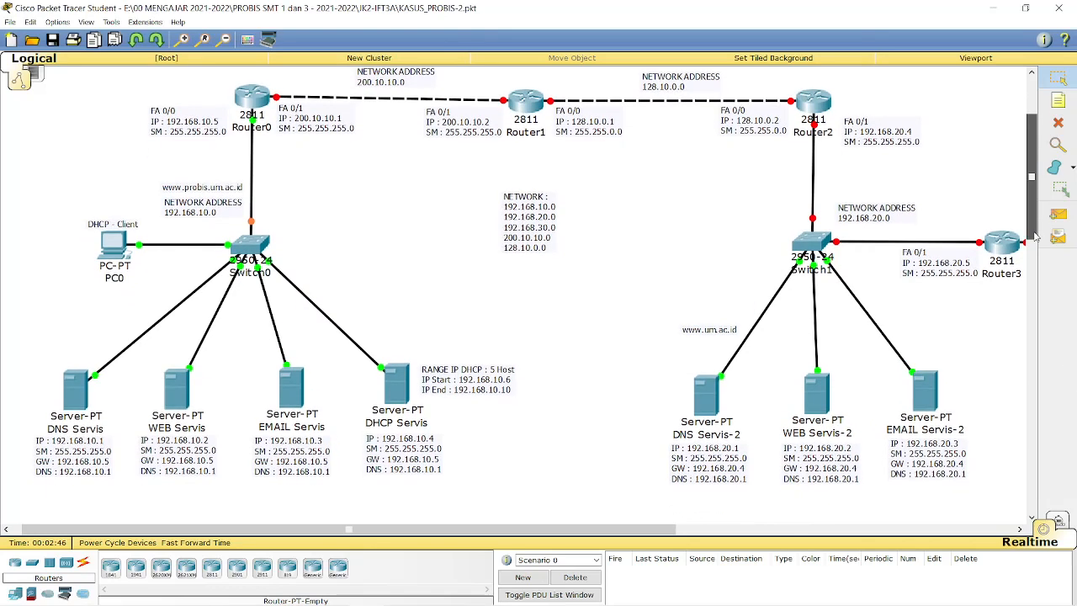
click(82, 395)
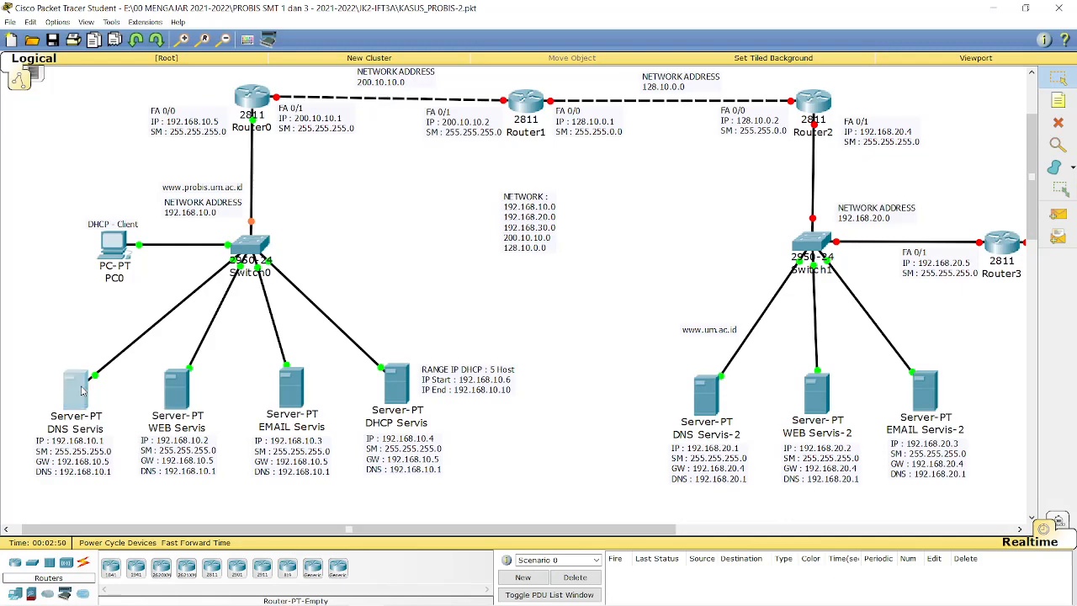
drag(496, 166, 669, 143)
click(663, 157)
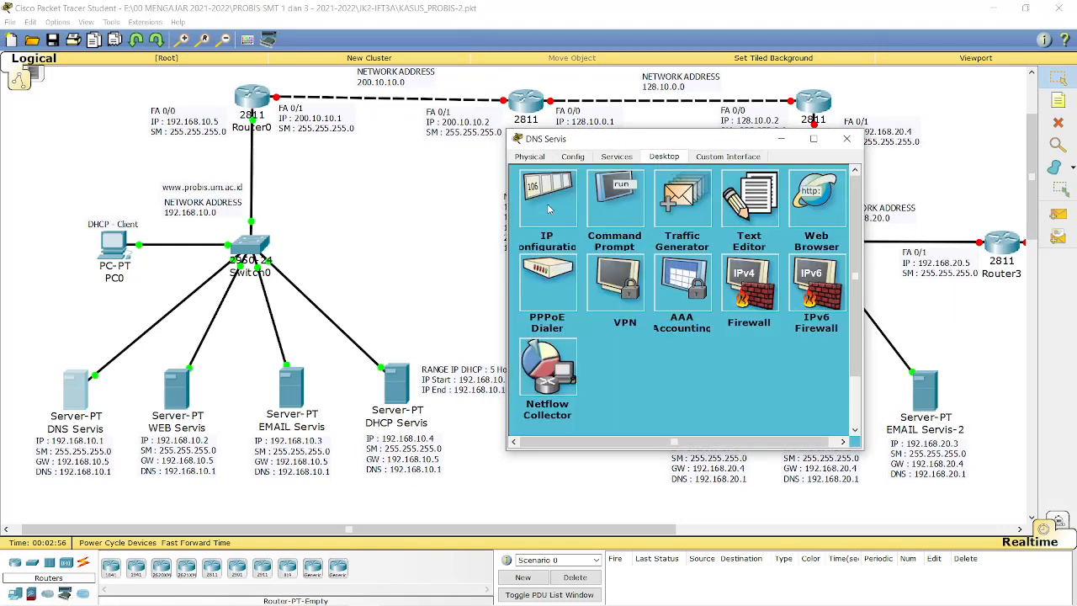
click(549, 210)
Enter IP 192.168.10.1, mask 255.255.255.0, gateway 192.168.10.5 and DNS 192.168.10.1.
click(649, 249)
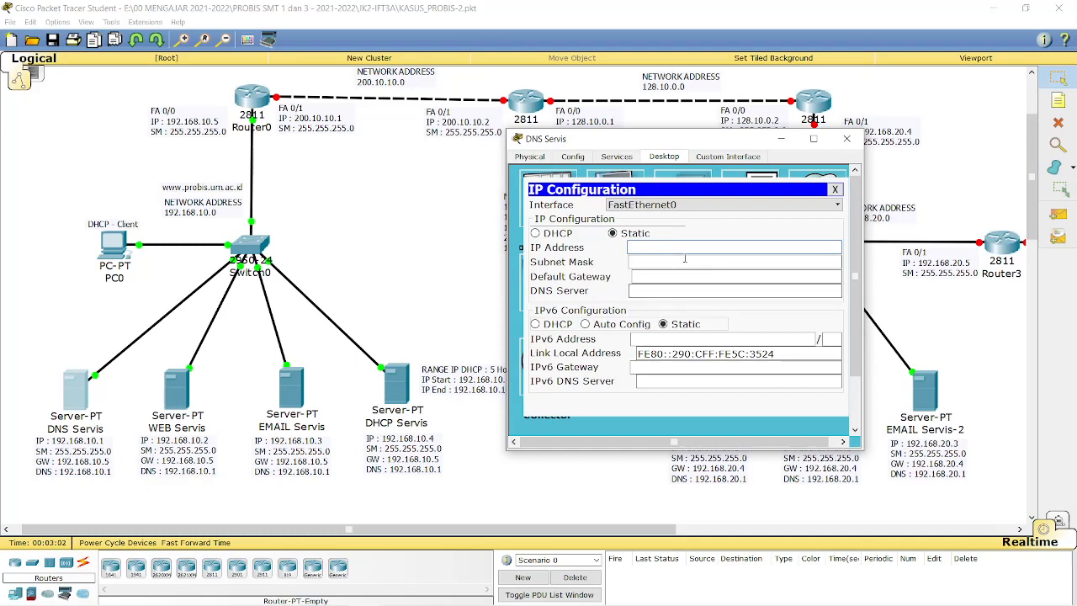
text(192.168.10)
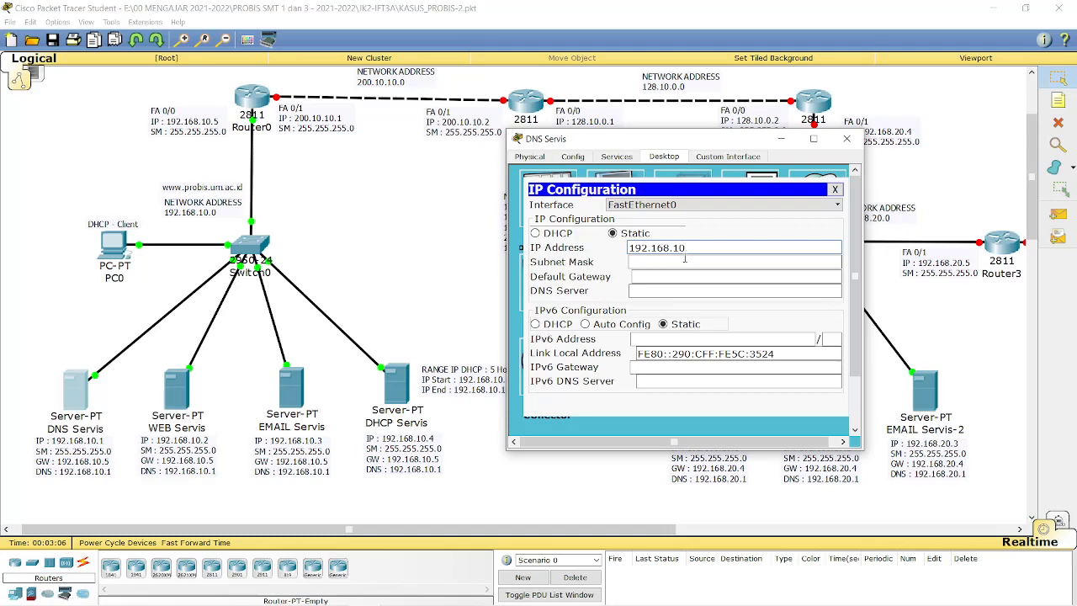
text(.1)
click(685, 260)
click(686, 262)
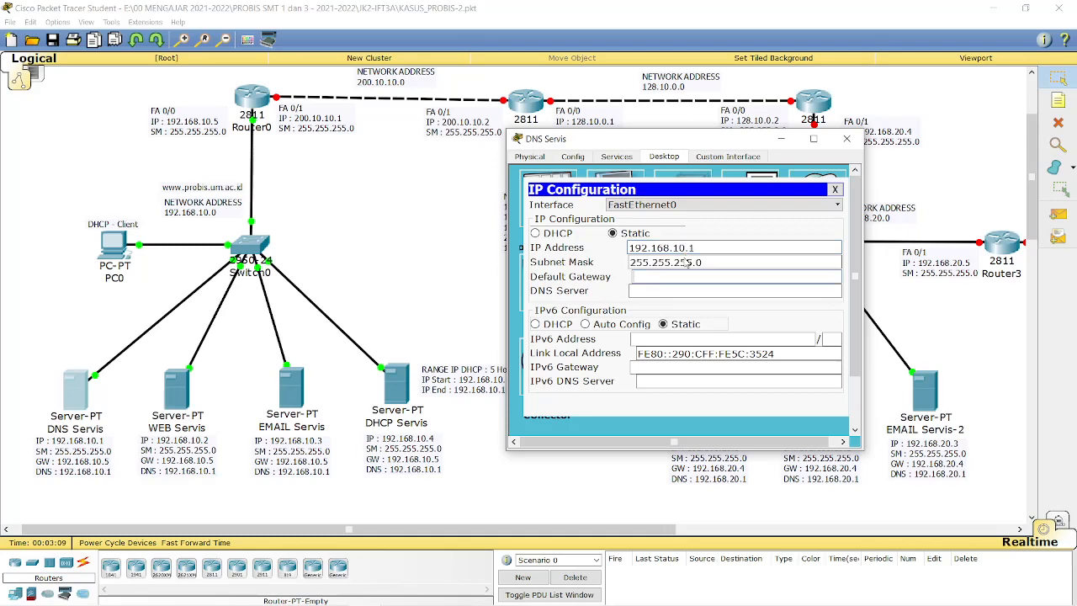
key(Tab)
text(192.168.10.5)
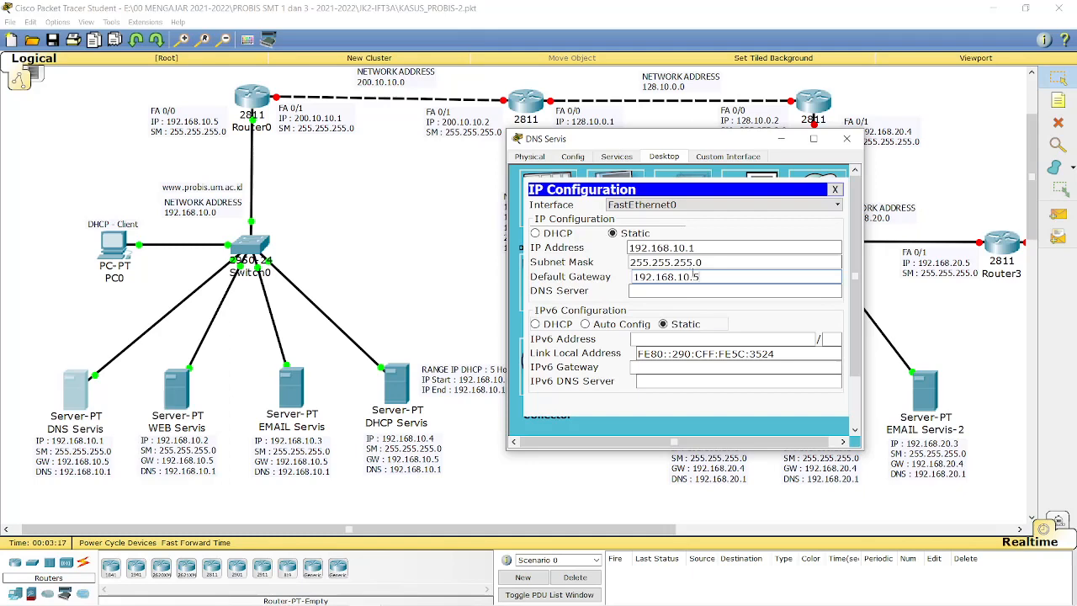
key(Tab)
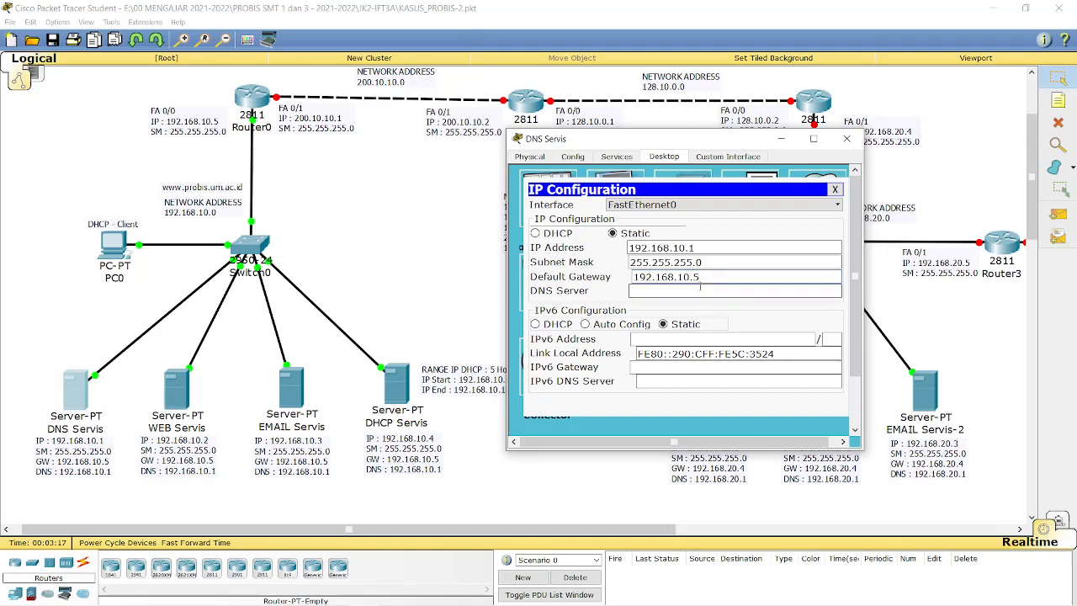
drag(696, 249, 628, 249)
key(ctrl+c)
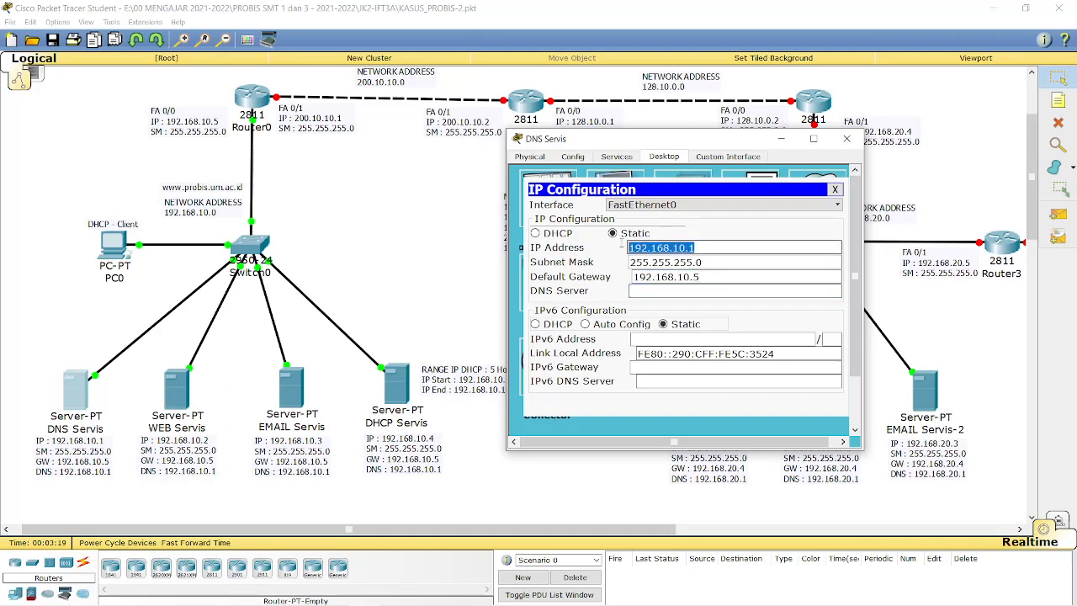
click(709, 294)
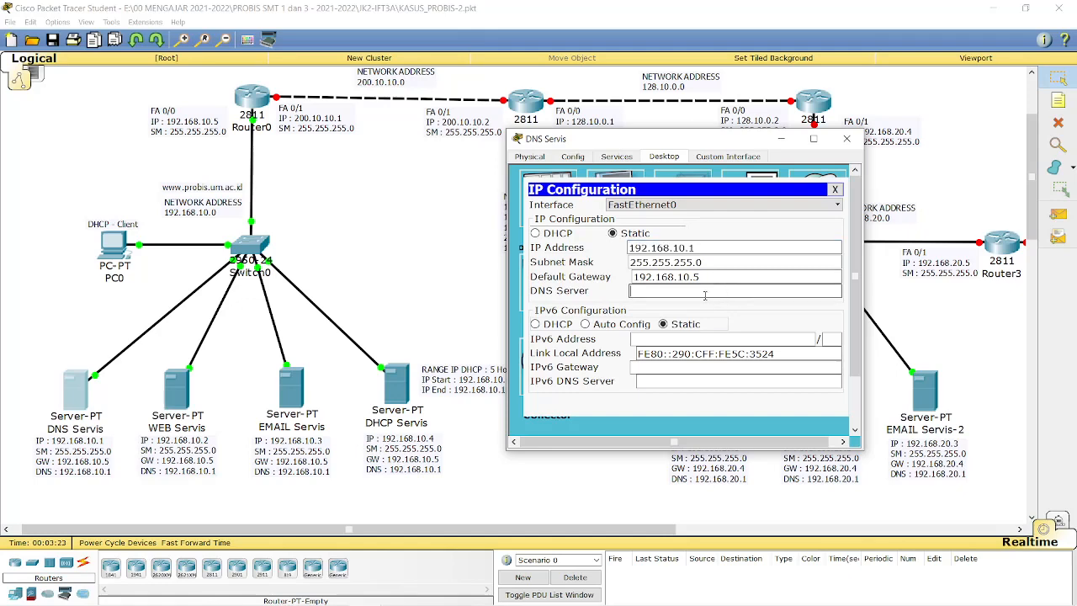
key(ctrl+v)
Close IP Configuration, review FastEthernet0 under Config, then switch to the Services tab.
click(835, 190)
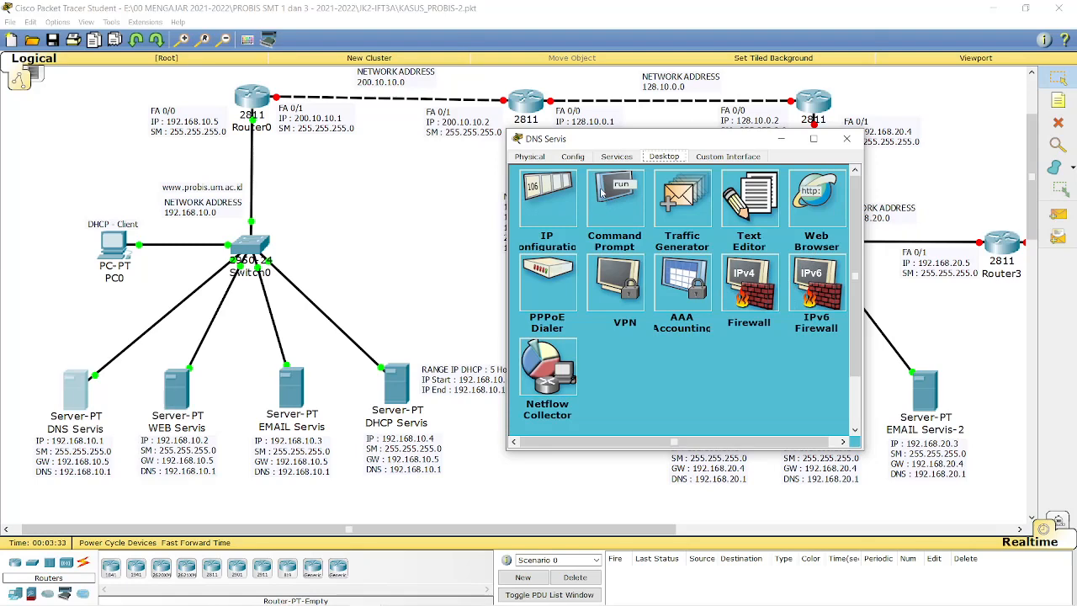
click(574, 157)
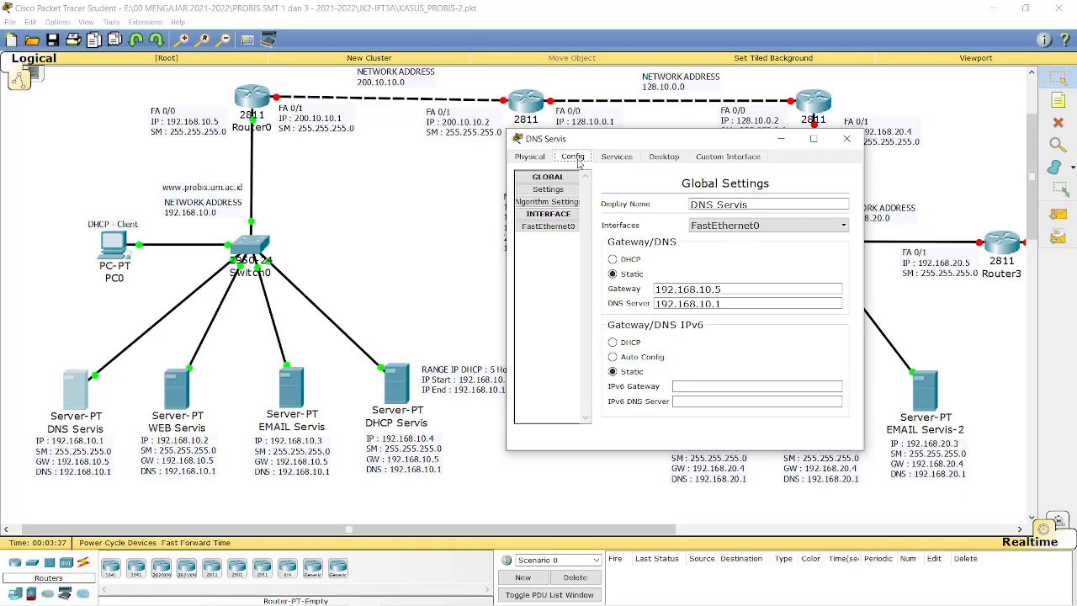
click(561, 227)
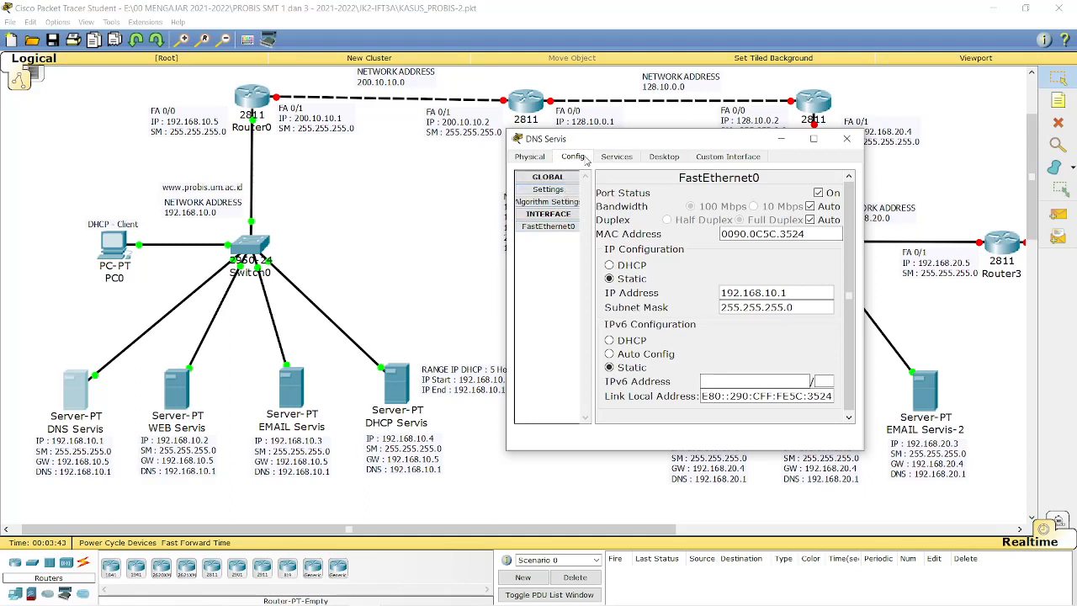
click(614, 159)
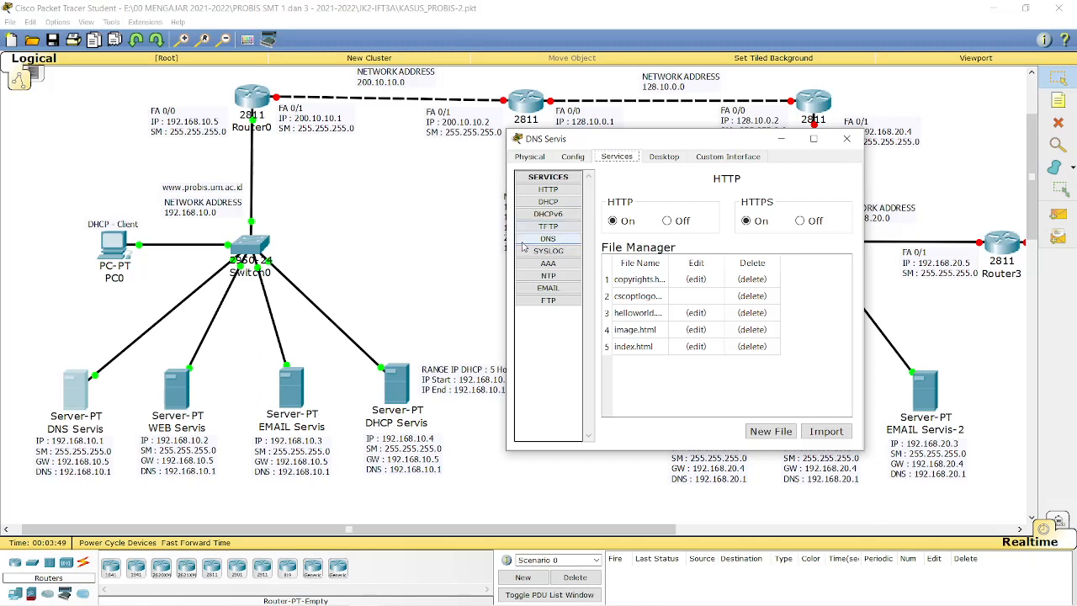
click(548, 239)
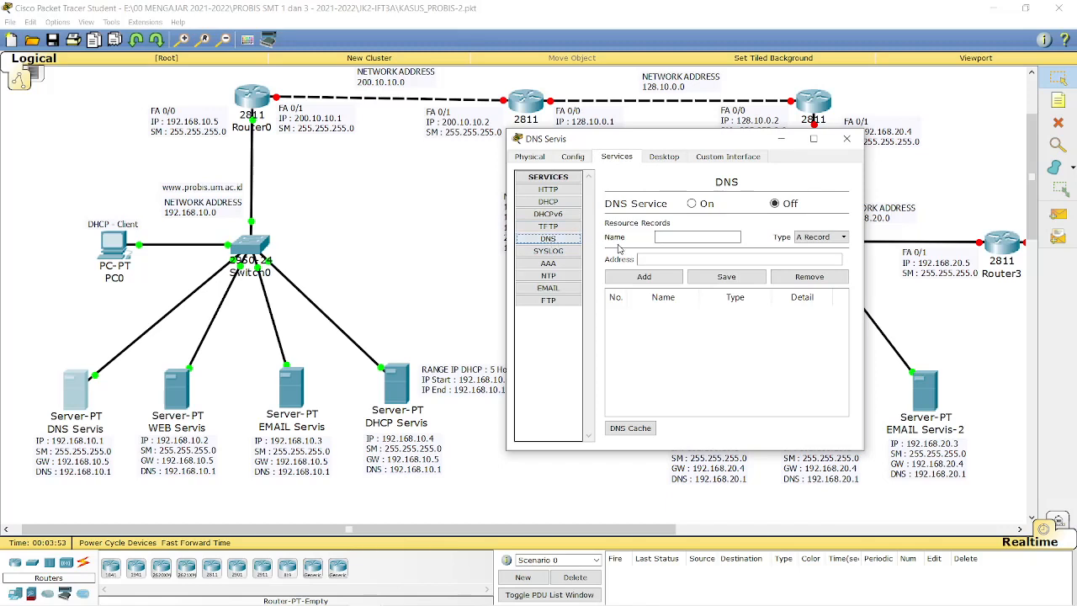
click(663, 240)
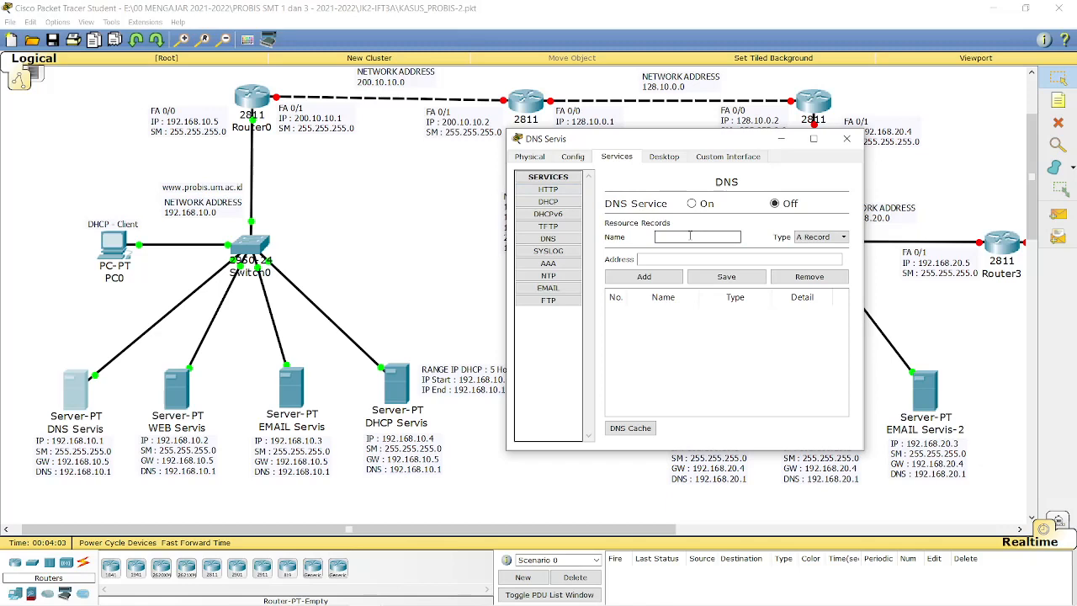
text(www.probis.um.ac.)
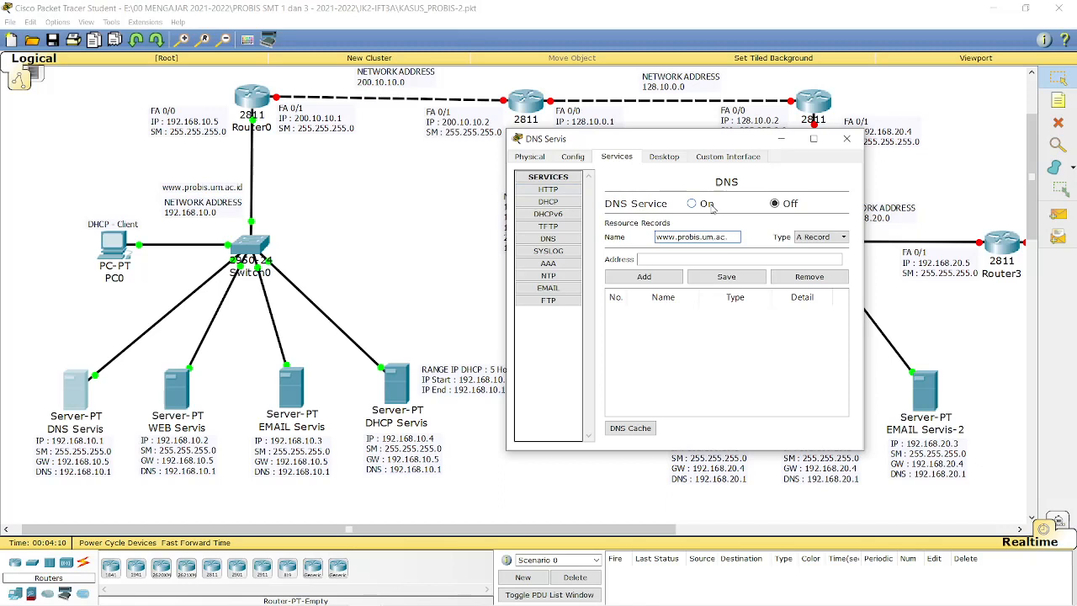
text(id)
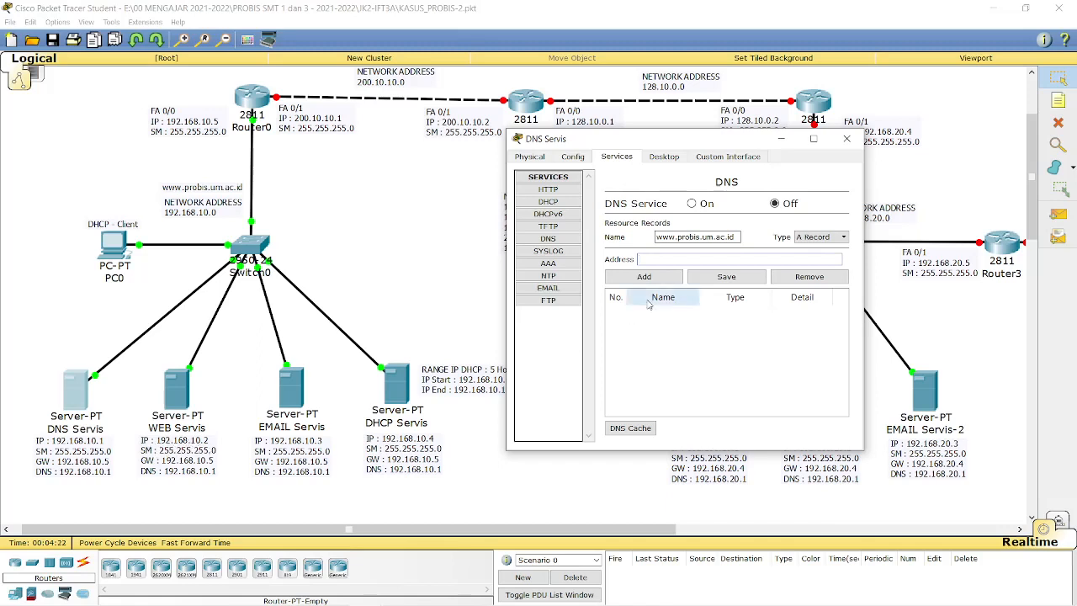
text(192)
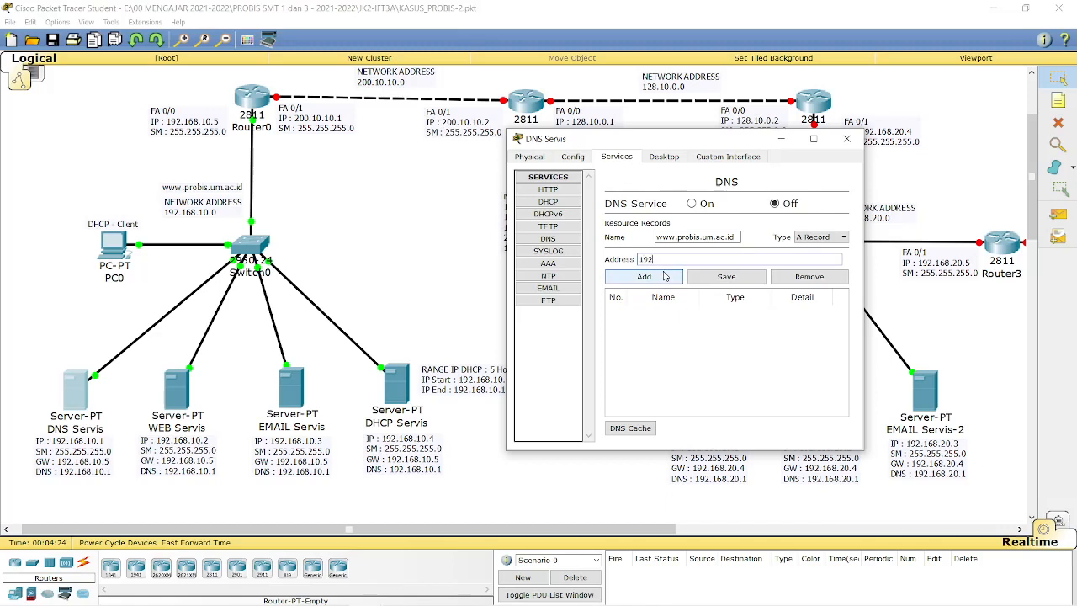
text(.168.10.2)
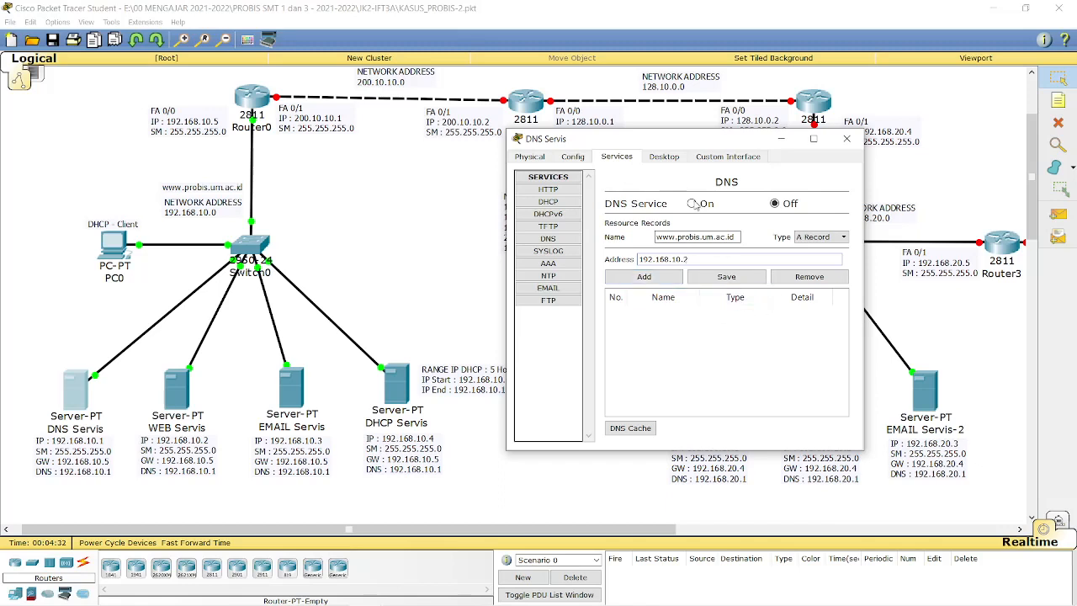
click(693, 204)
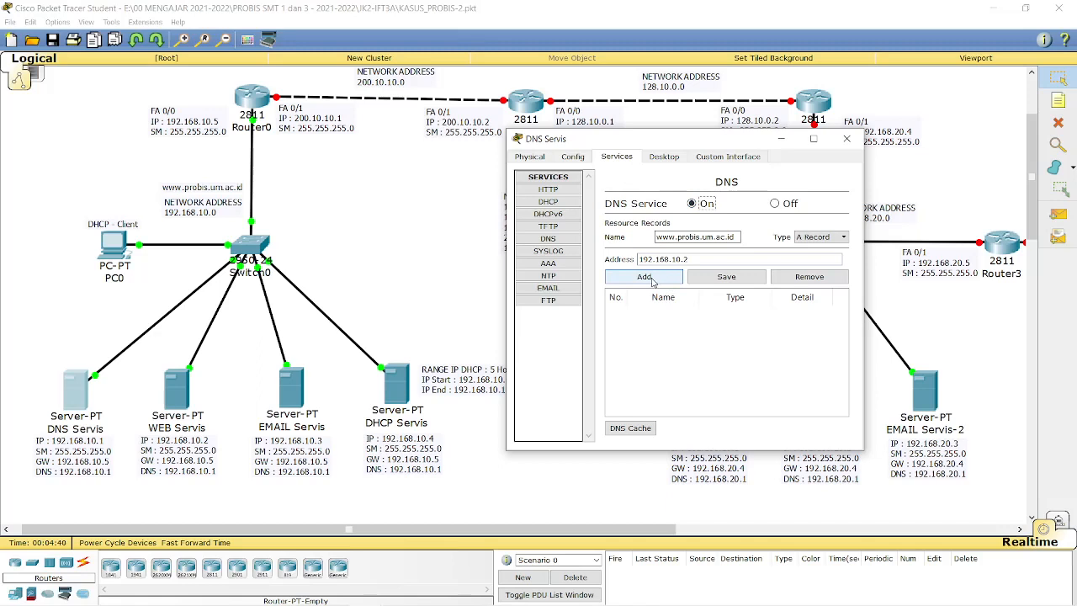
click(658, 281)
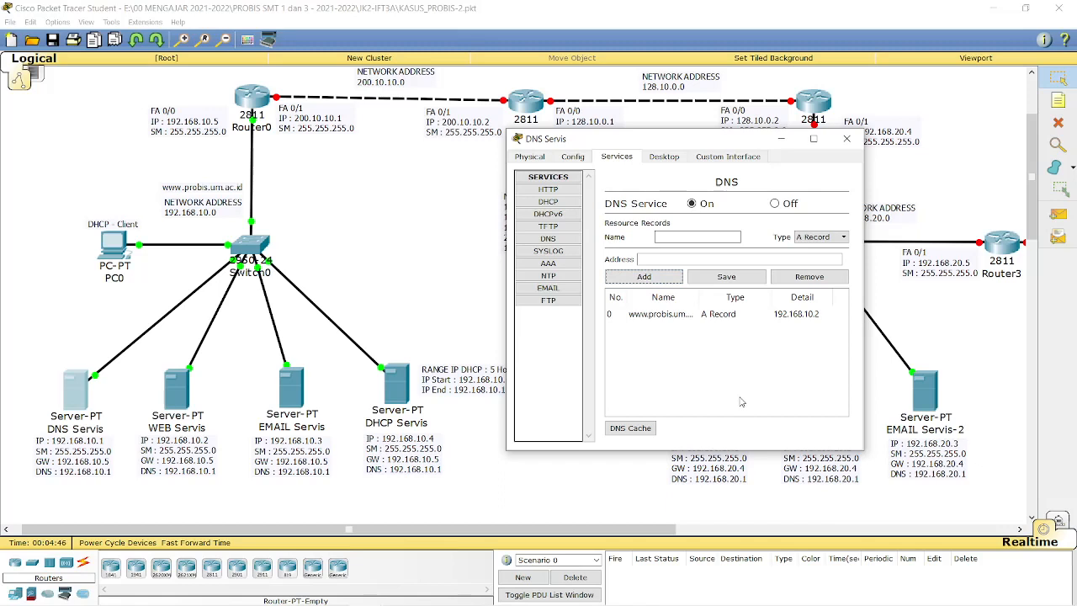
Add A record probis.um.ac.id → 192.168.10.3 and close the DNS server window.
click(721, 236)
text(obis.)
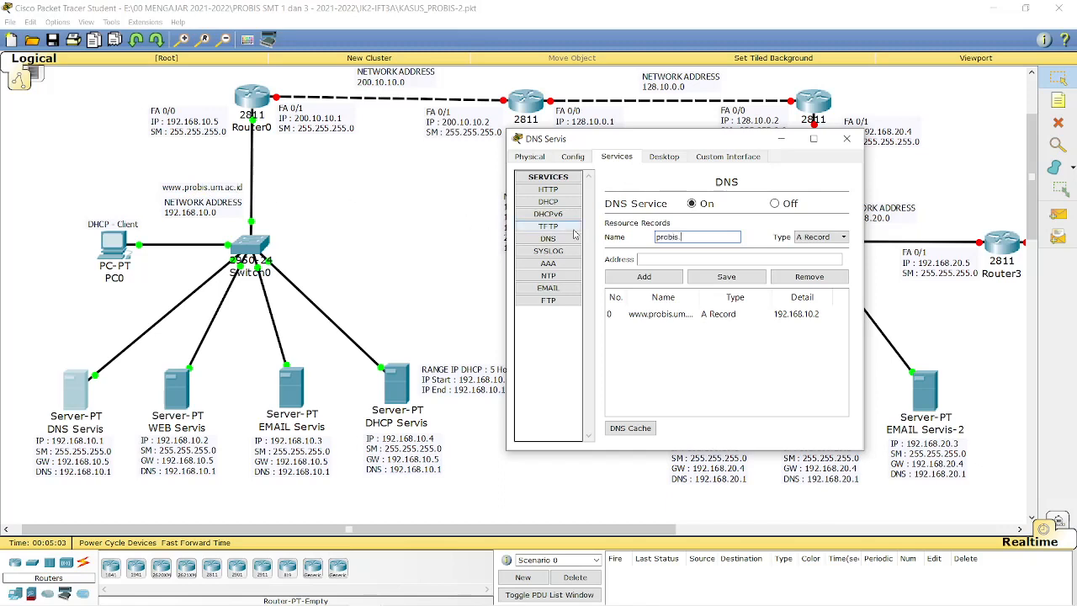
text(um.ac.id)
click(679, 260)
text(192.168.)
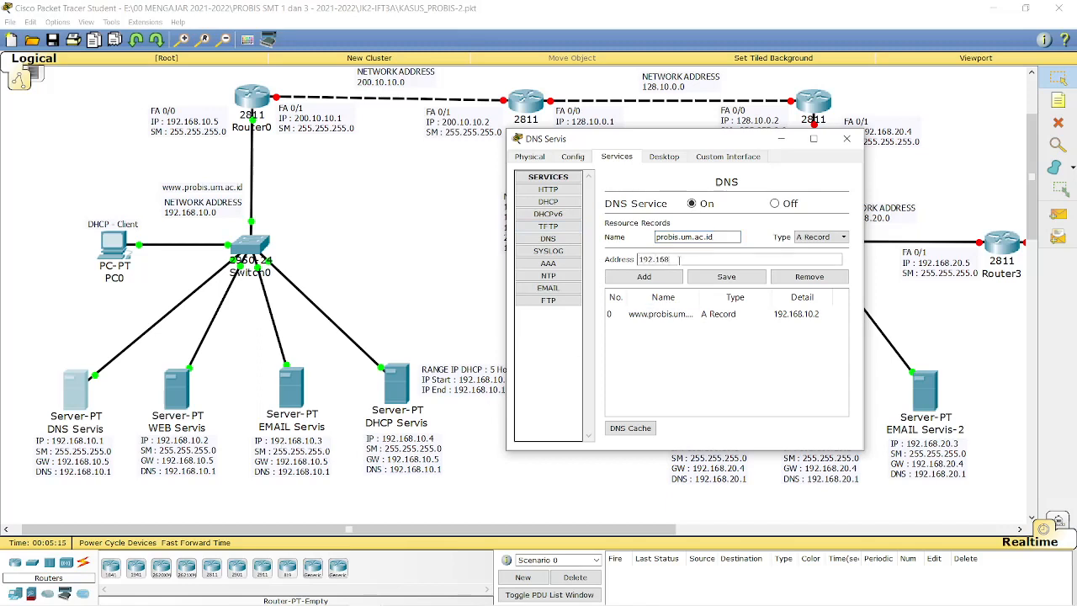
text(10.3)
click(655, 277)
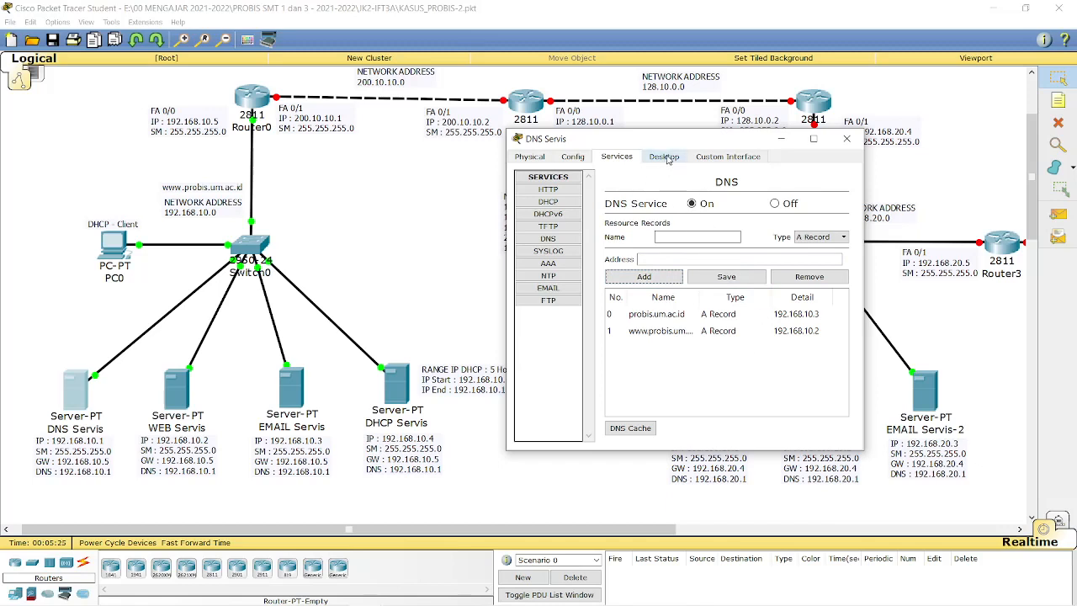
click(847, 139)
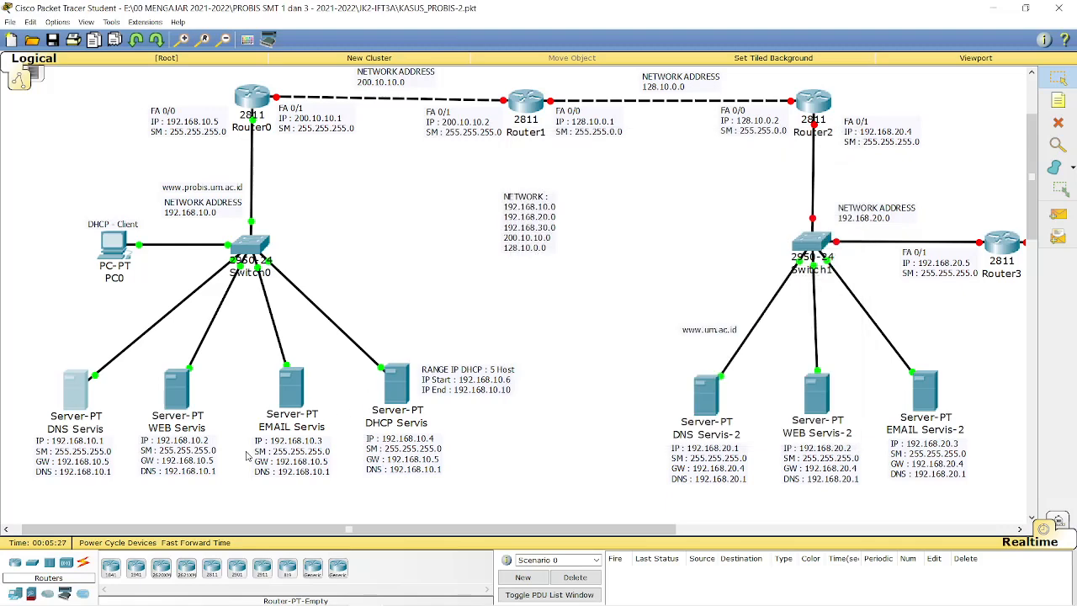
In WEB Servis IP Configuration enter 192.168.10.2, 255.255.255.0, gateway 192.168.10.5, DNS 192.168.10.1.
click(169, 391)
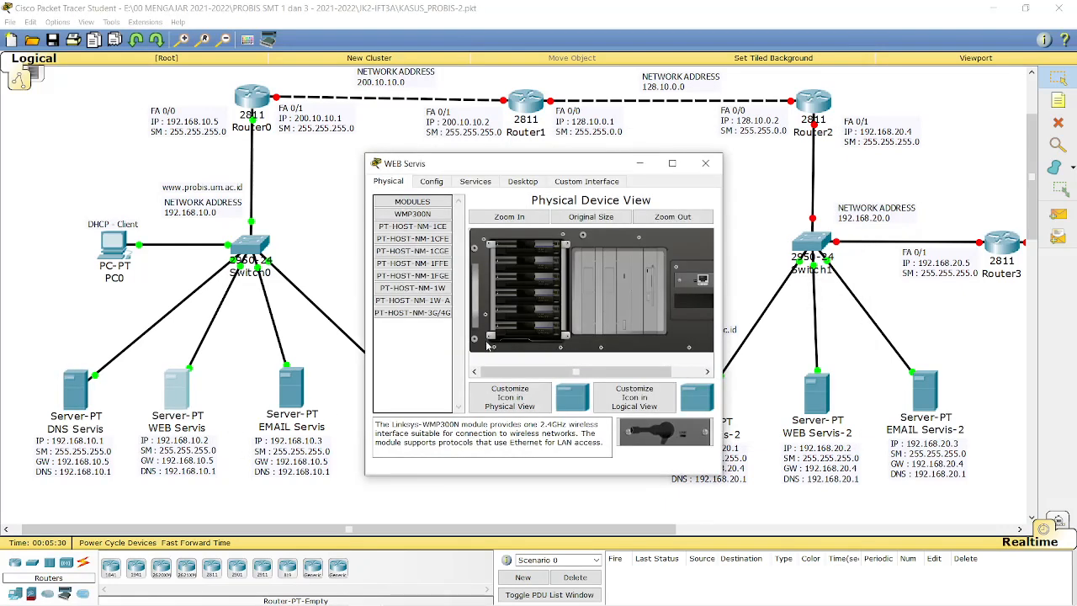
click(523, 183)
drag(516, 164, 752, 155)
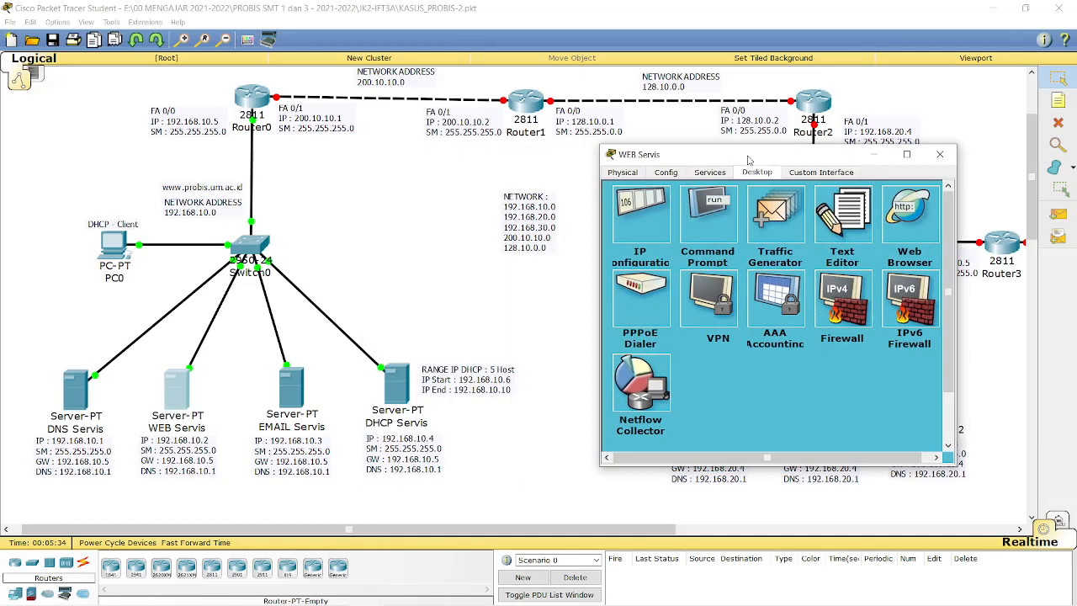
click(639, 210)
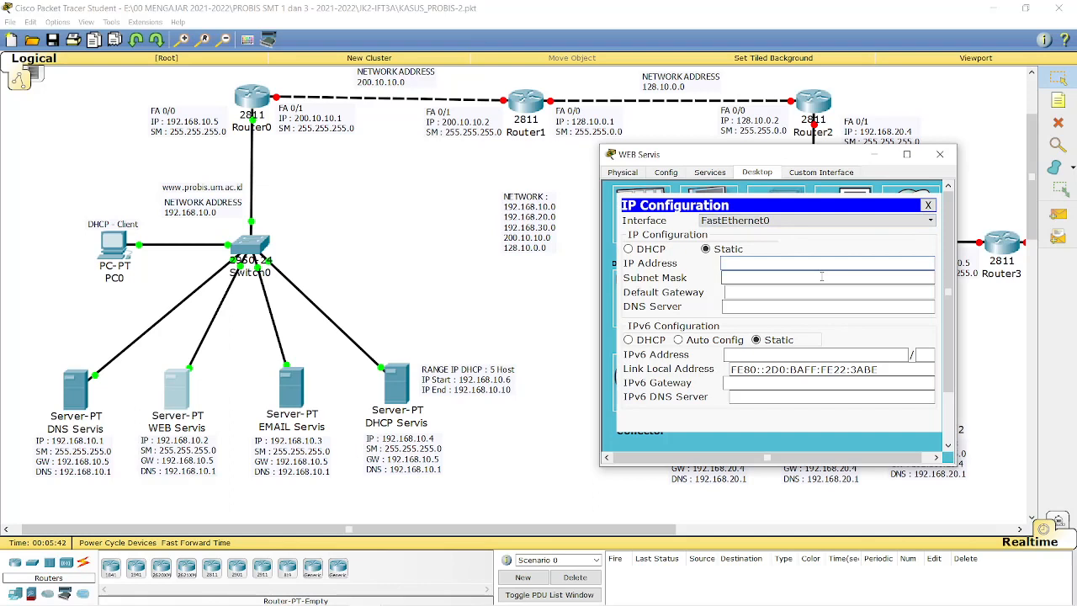
text(192.168.10.2)
click(821, 276)
click(821, 291)
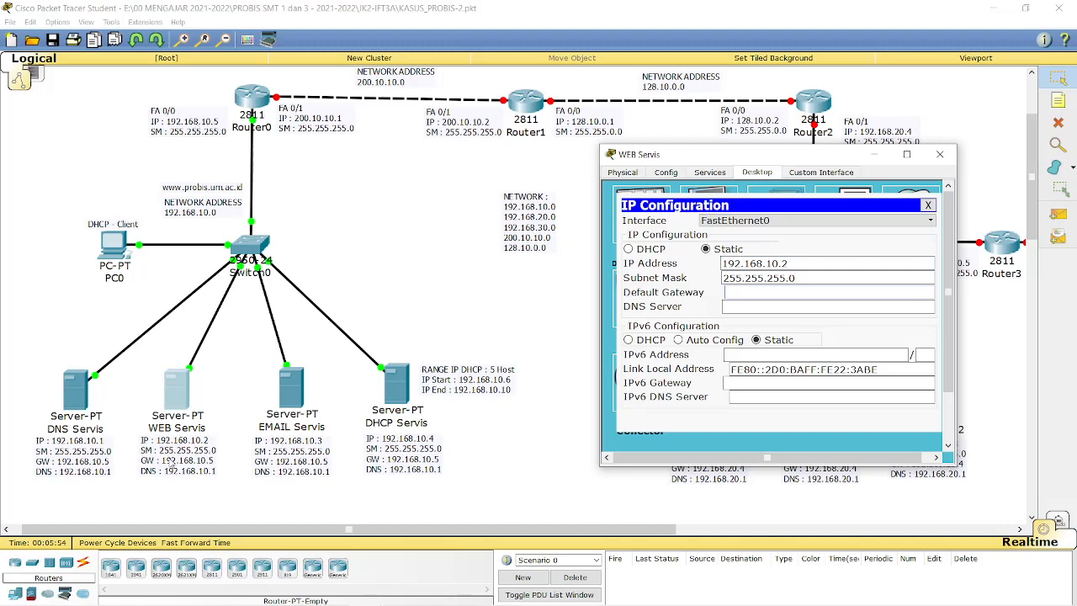
text(192.168.10.5)
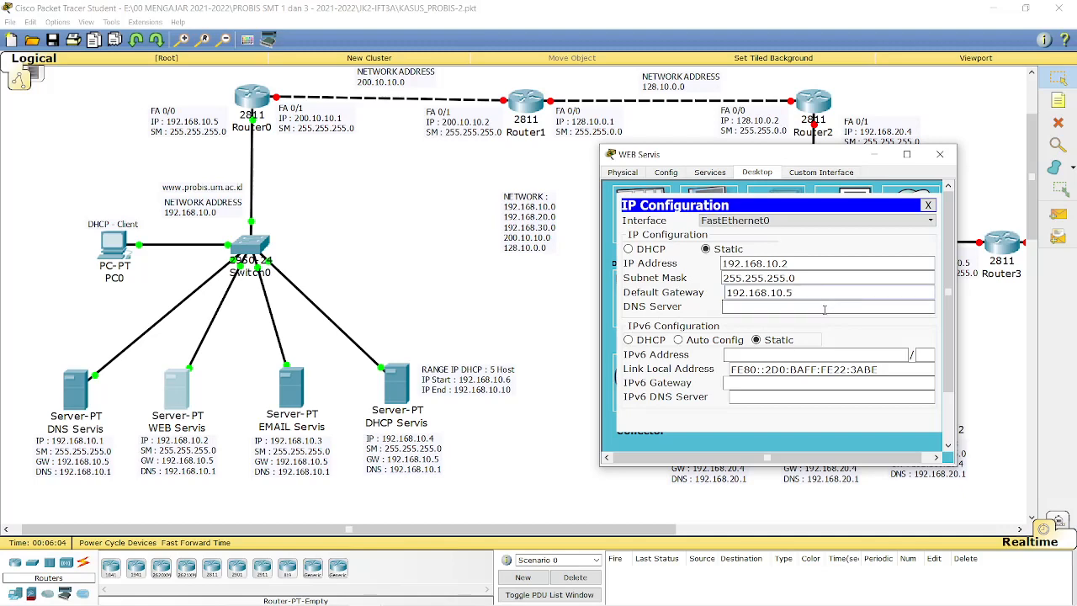
text(192.168.10.1)
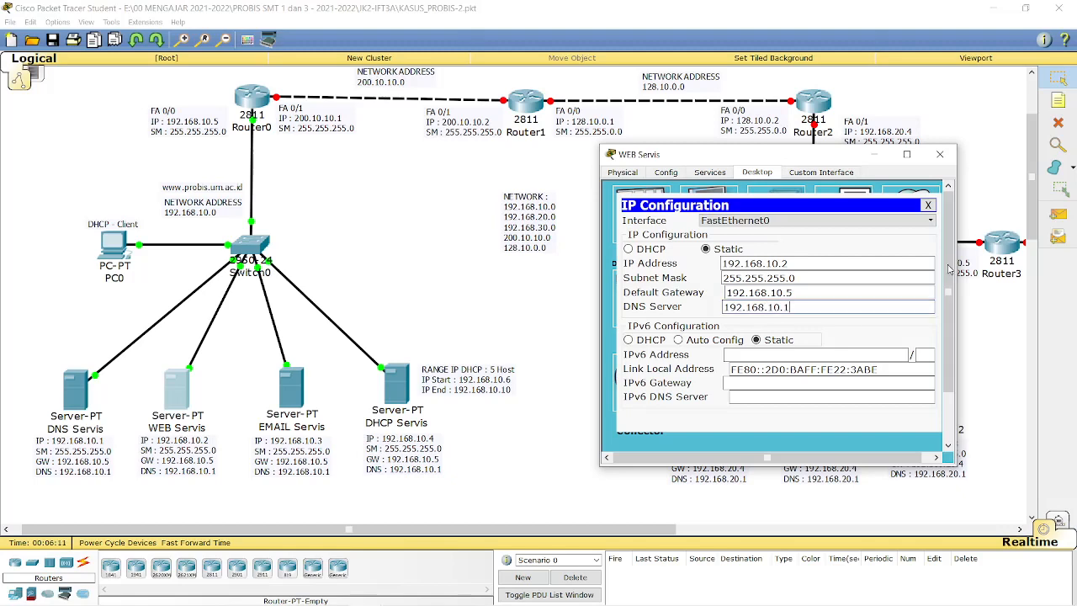
click(929, 205)
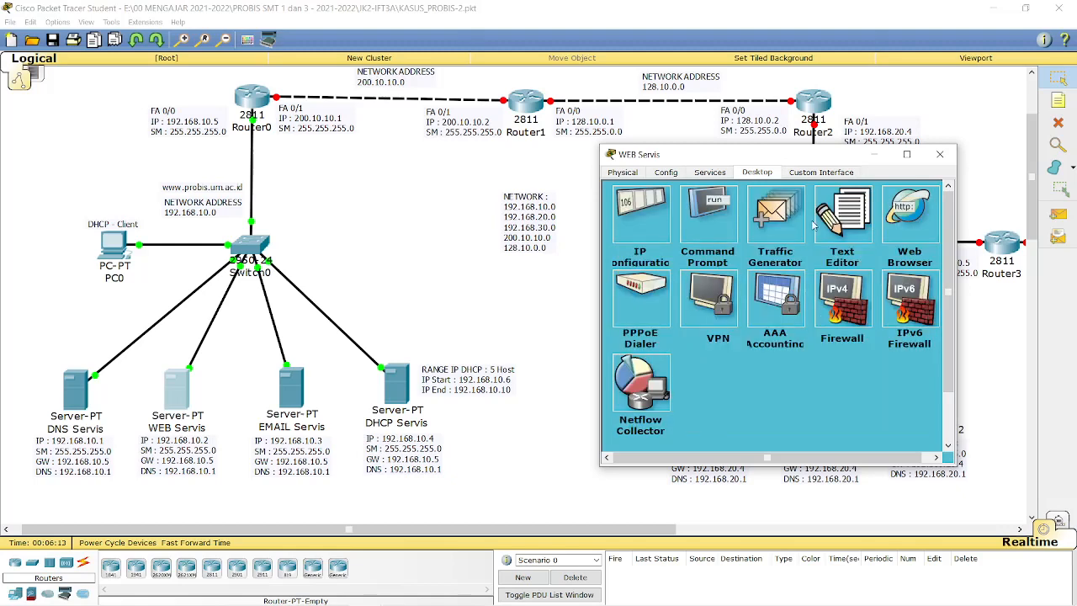
Review the web server's FastEthernet0 and IP settings, then open its HTTP service page.
click(665, 173)
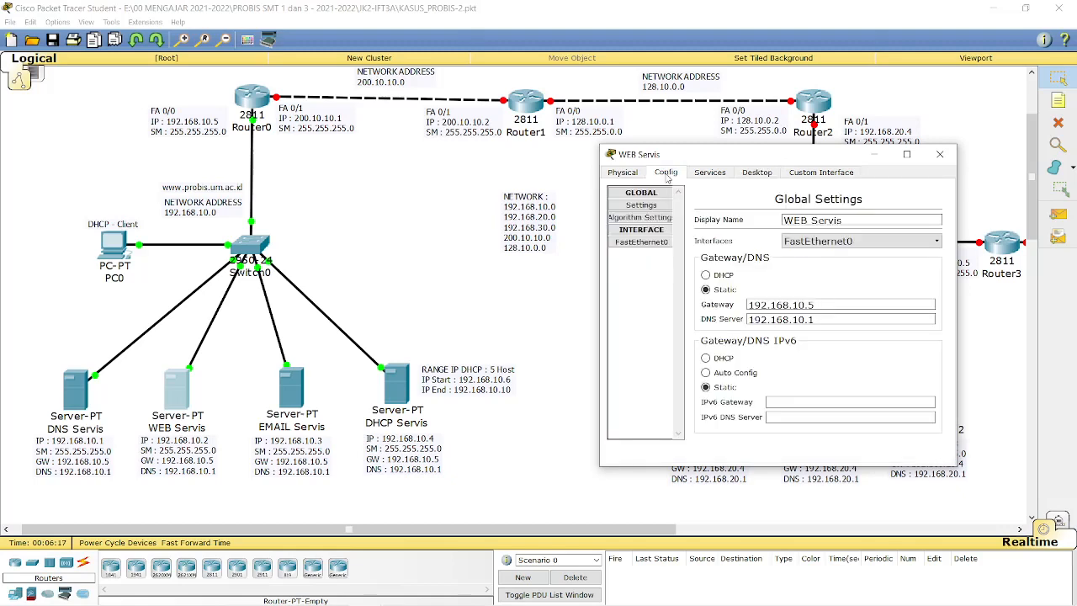
click(636, 243)
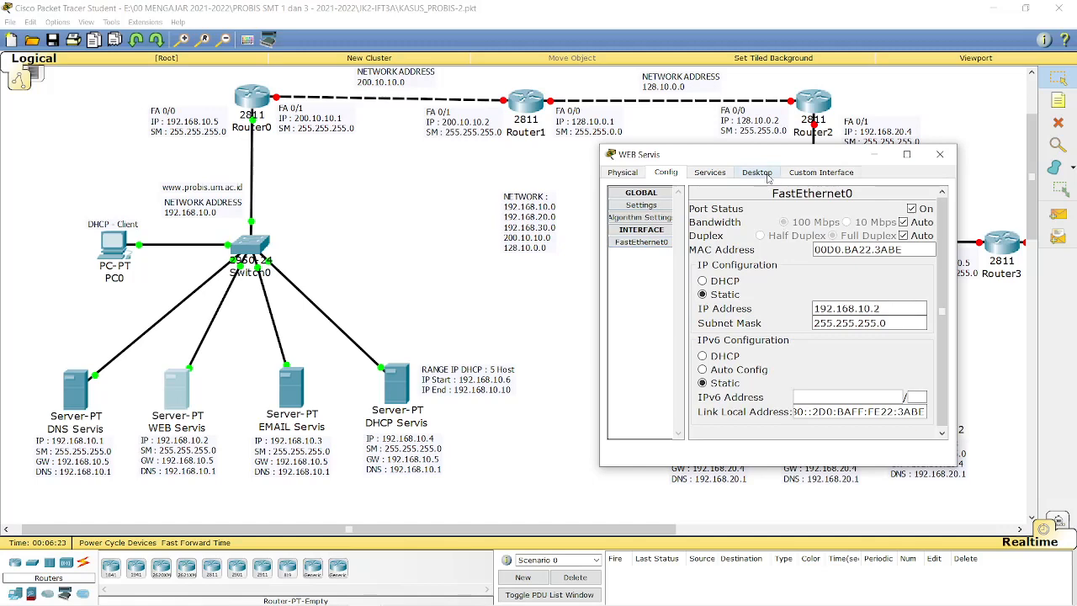
click(758, 173)
click(637, 212)
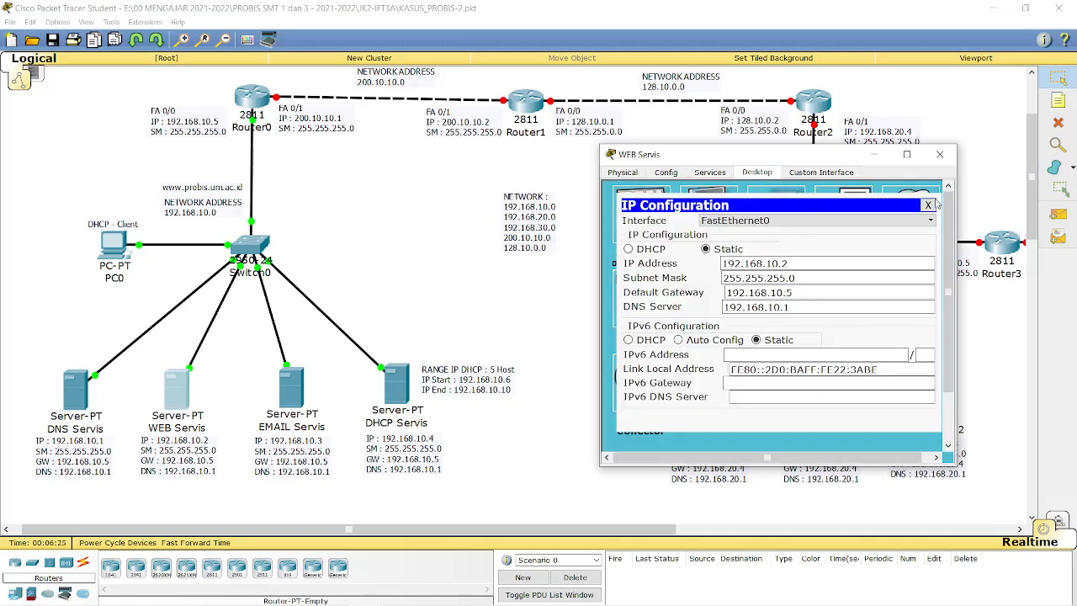
click(929, 204)
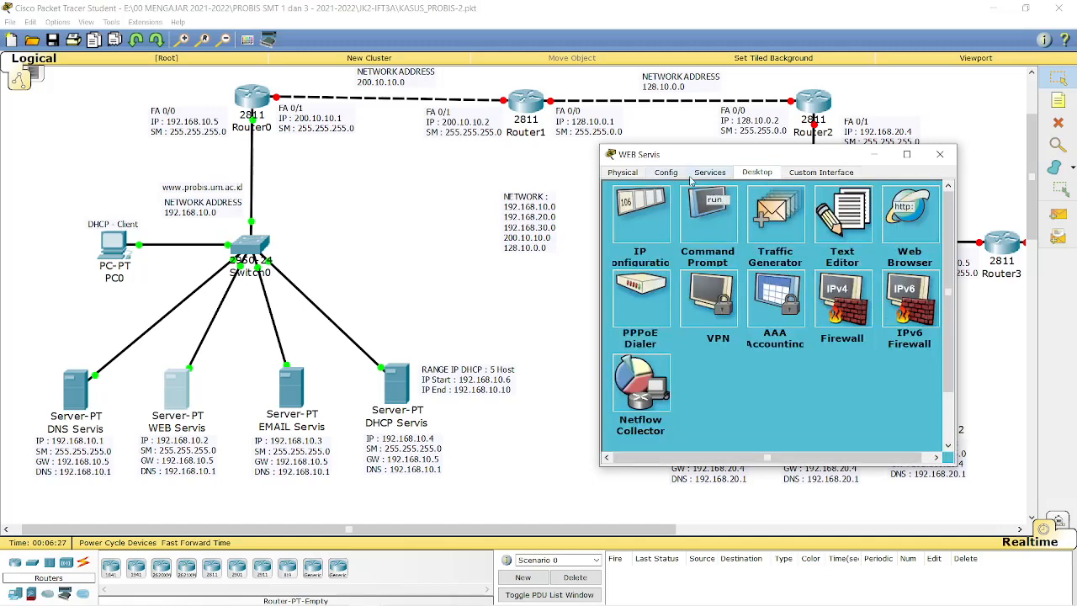
click(711, 174)
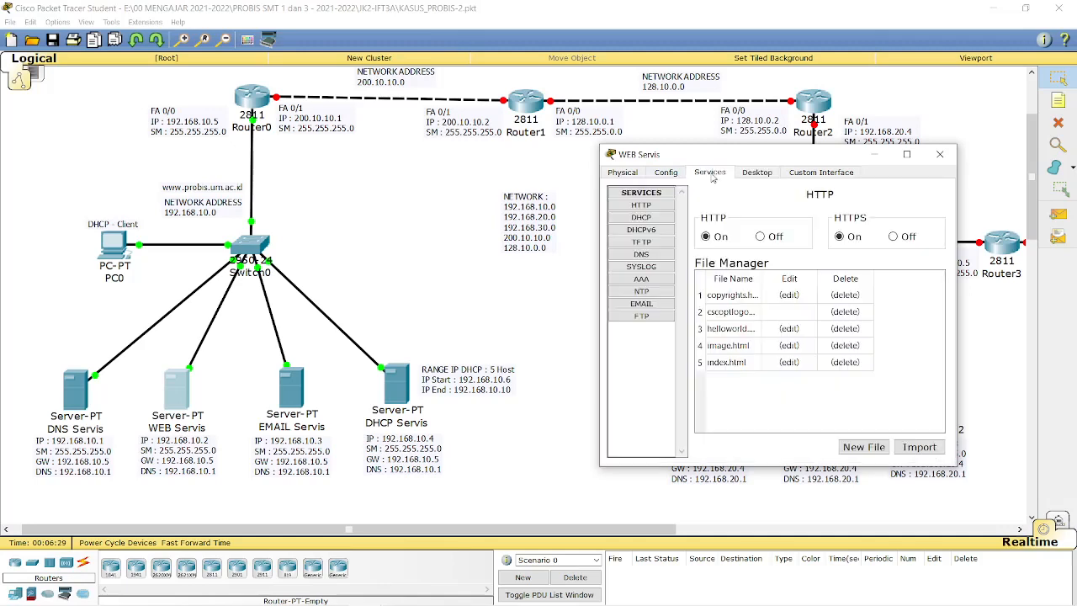
click(641, 207)
Change index.html to 'PROBIS - UM' and 'Selamat Datang di PROBIS-UM', overwriting the saved file.
click(788, 368)
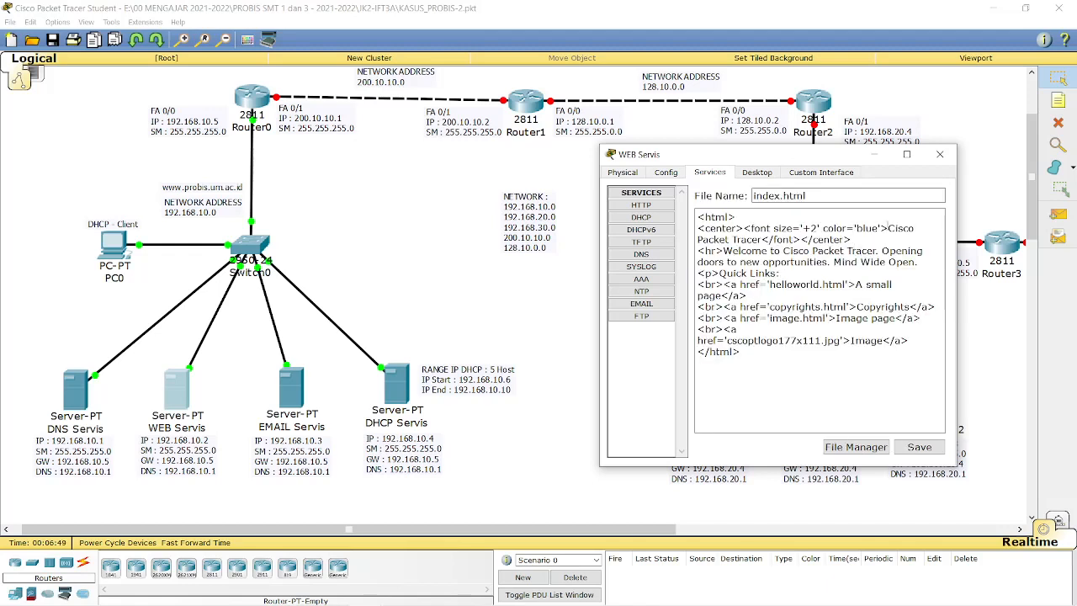
drag(887, 226, 764, 241)
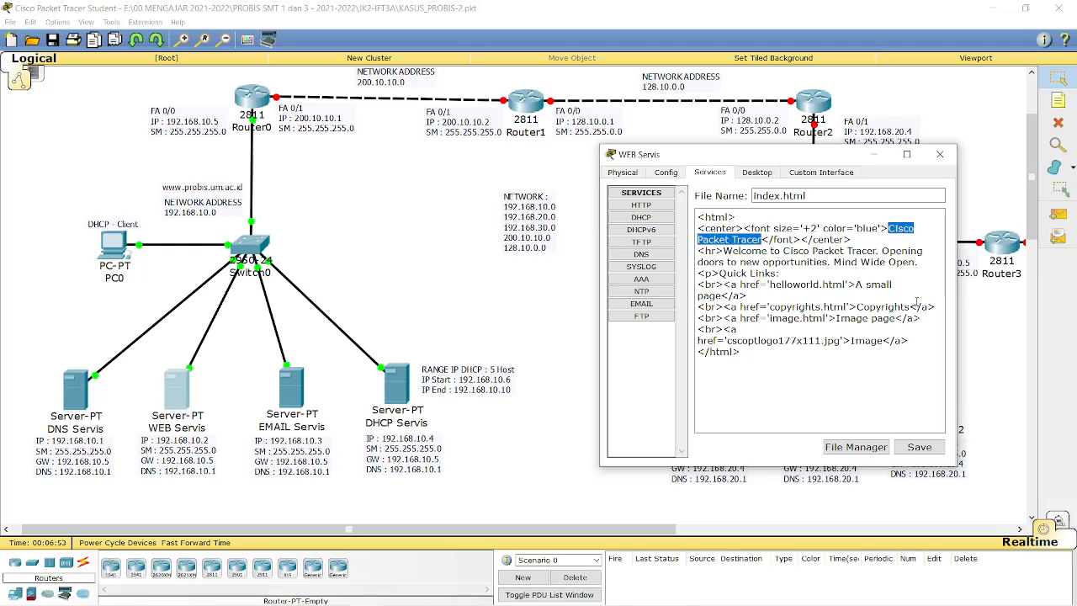
text(PROBI)
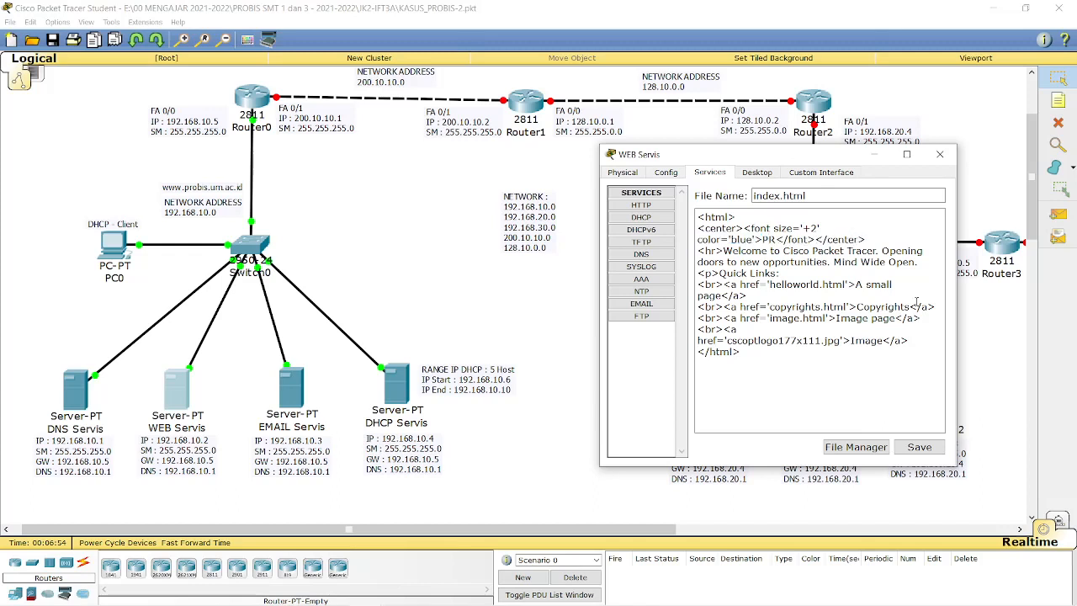
text(S)
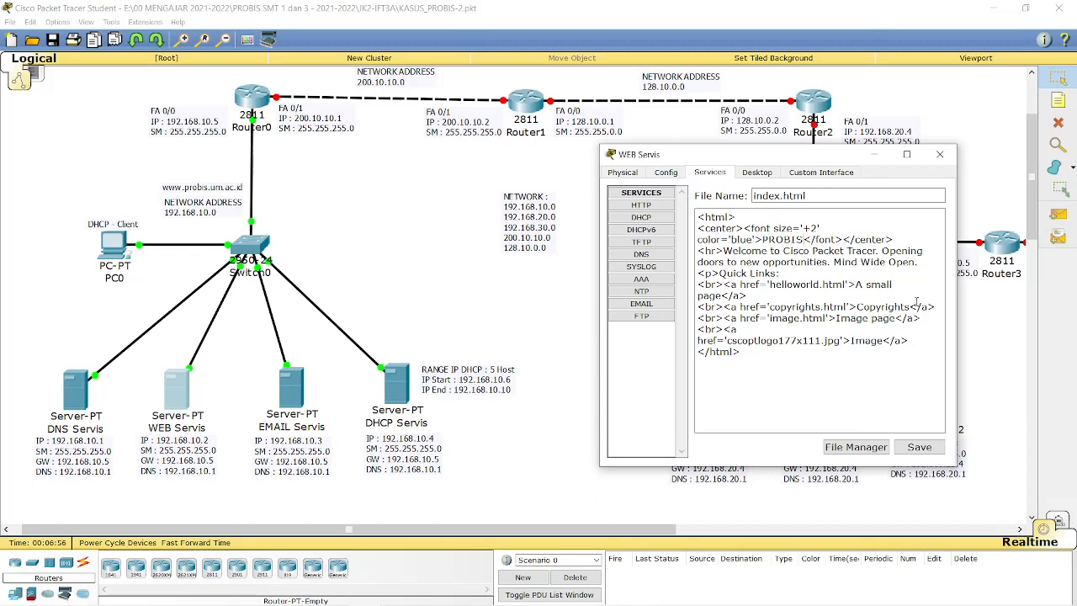
text( - )
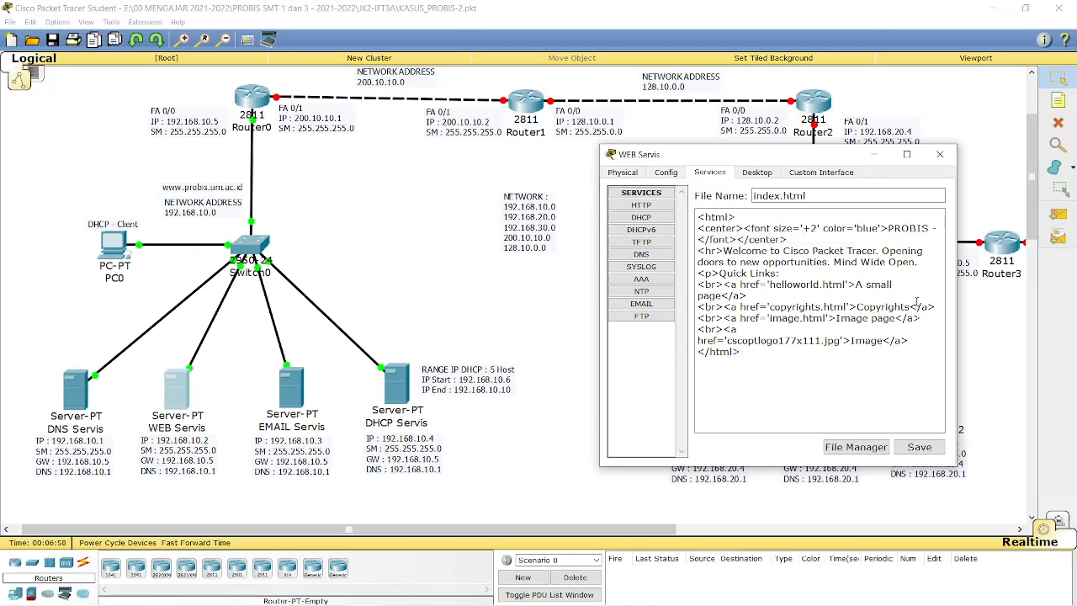
text(UM)
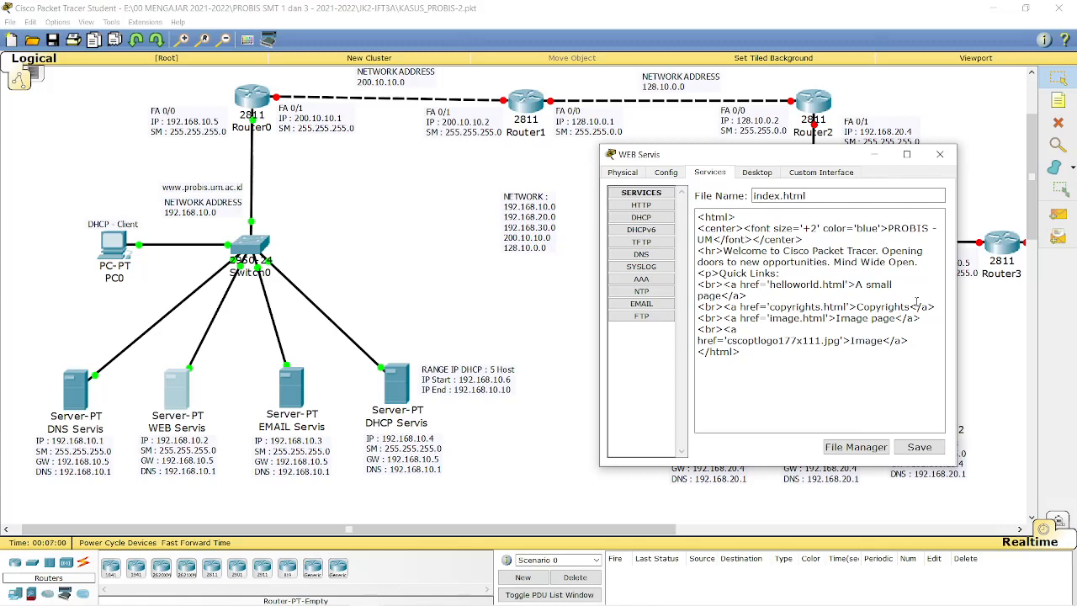
drag(723, 250, 920, 263)
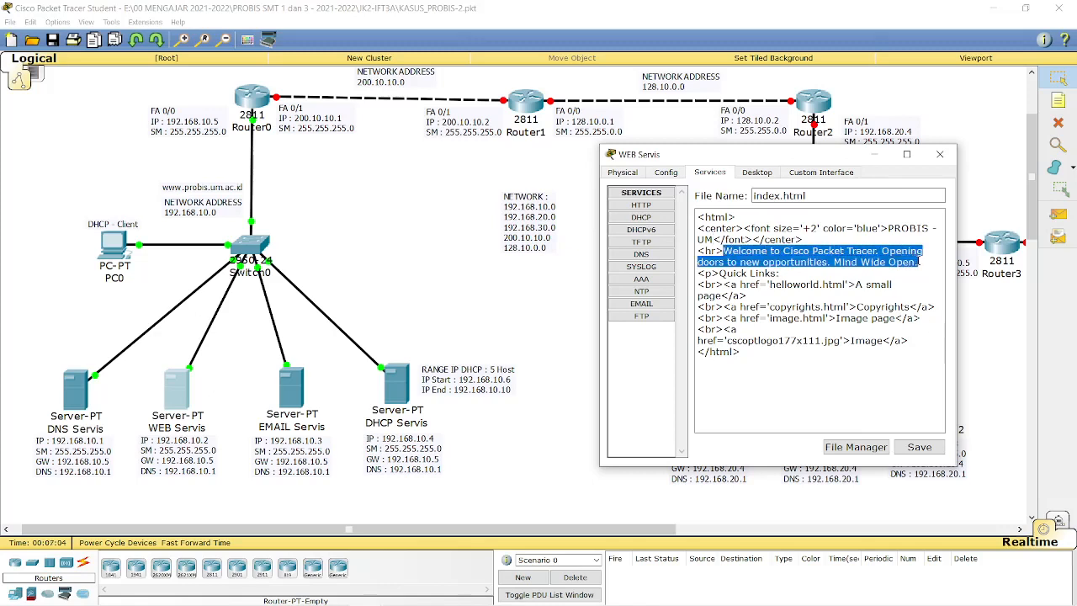
text(Selamat)
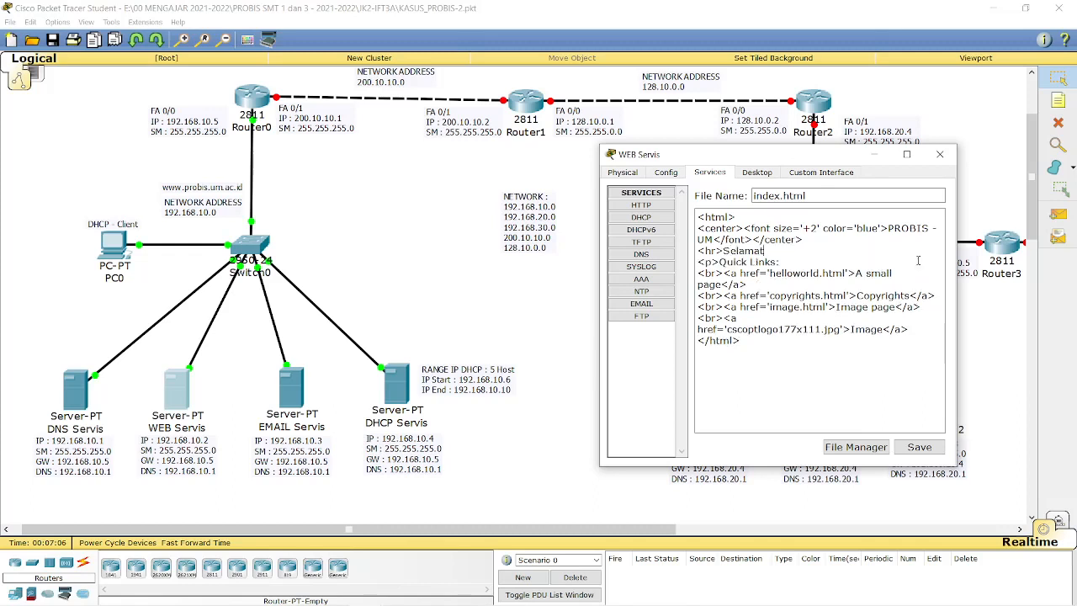
text( Datang di PROB)
text(IS-UM)
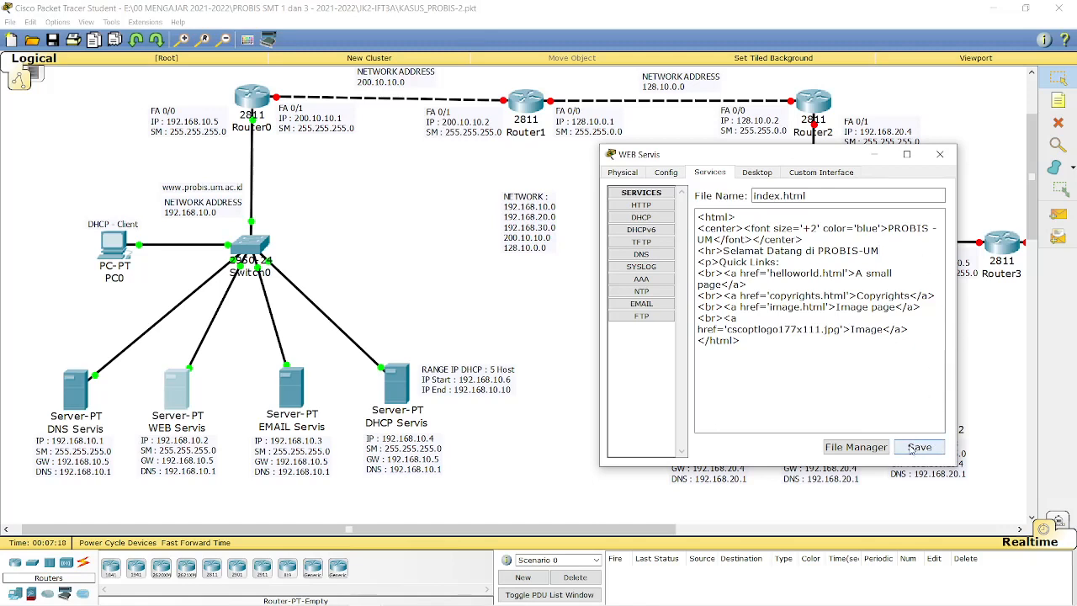
click(913, 448)
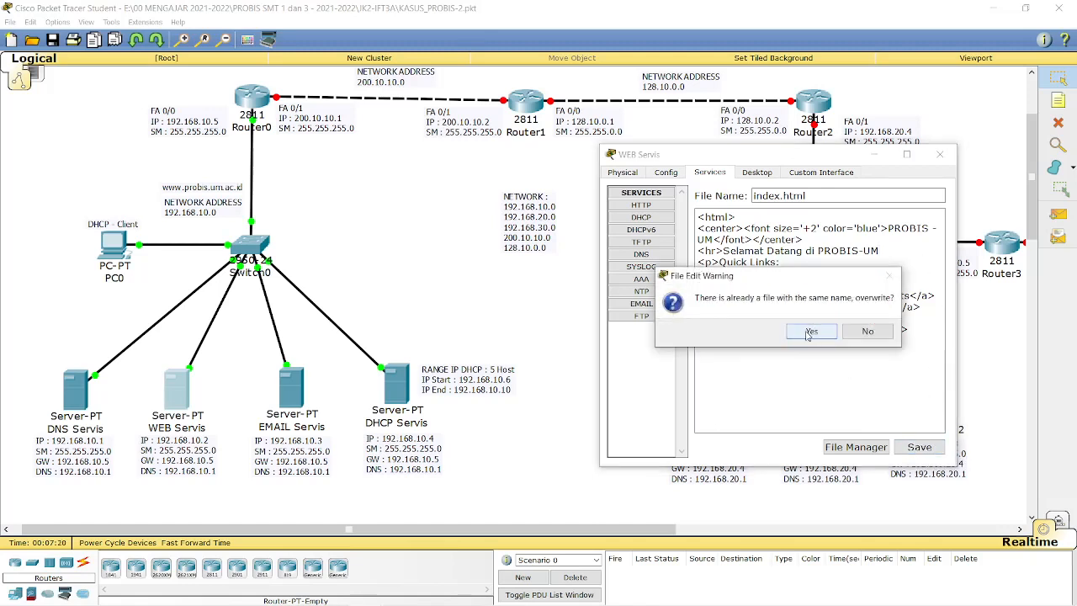
click(809, 332)
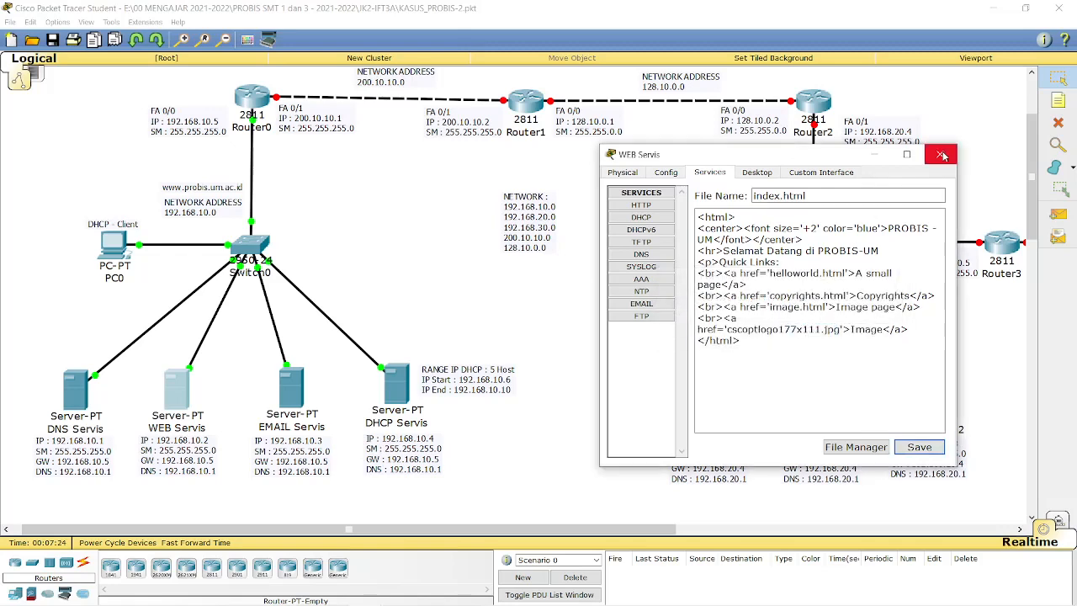
click(940, 154)
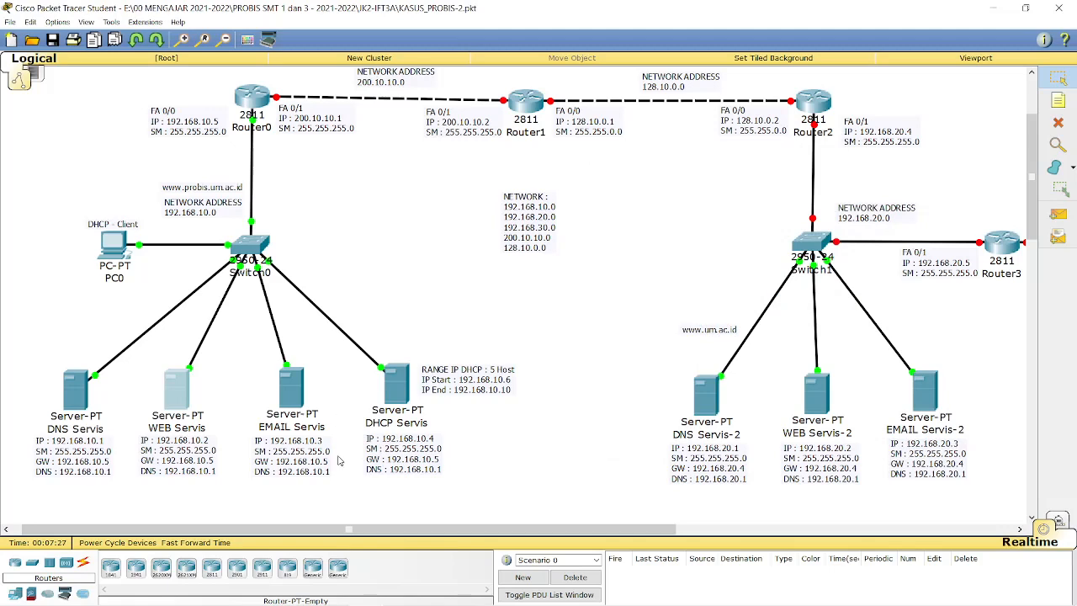
Set EMAIL Servis's global gateway to 192.168.10.5 and DNS server to 192.168.10.1.
click(299, 393)
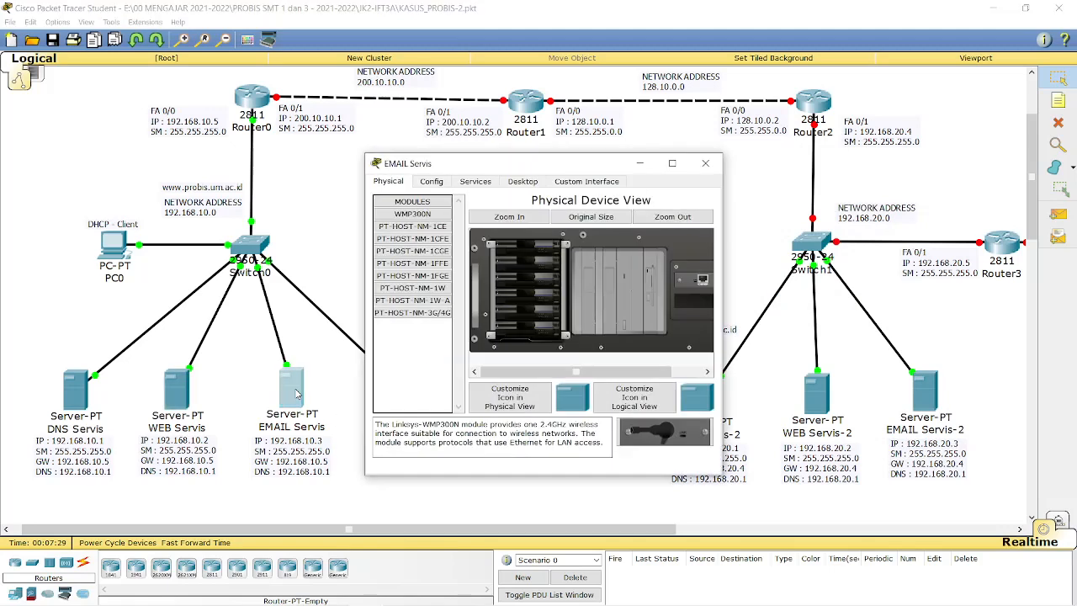
drag(577, 163, 830, 115)
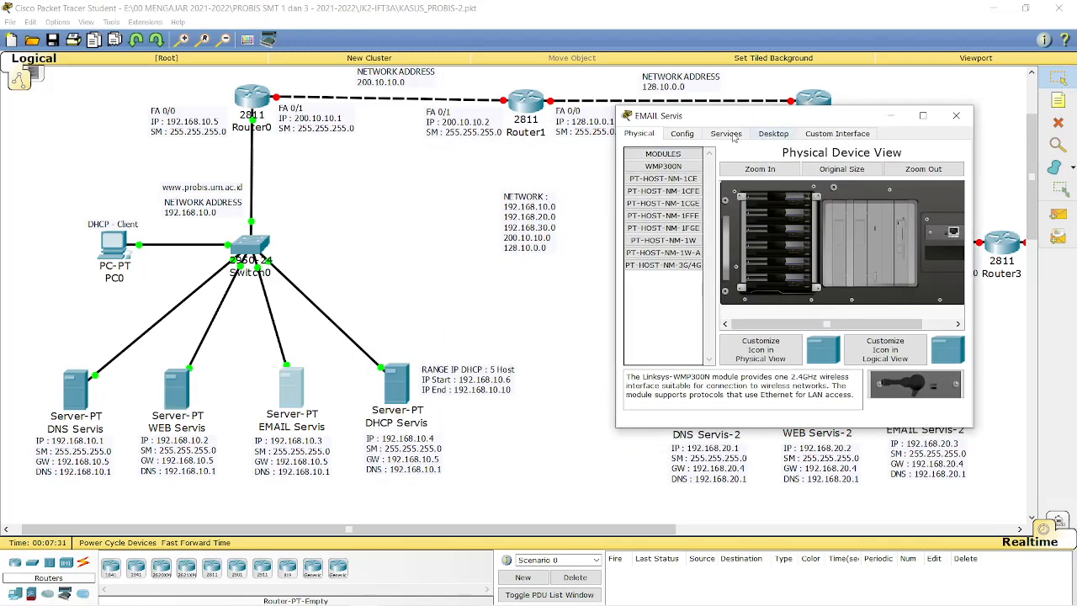
click(684, 135)
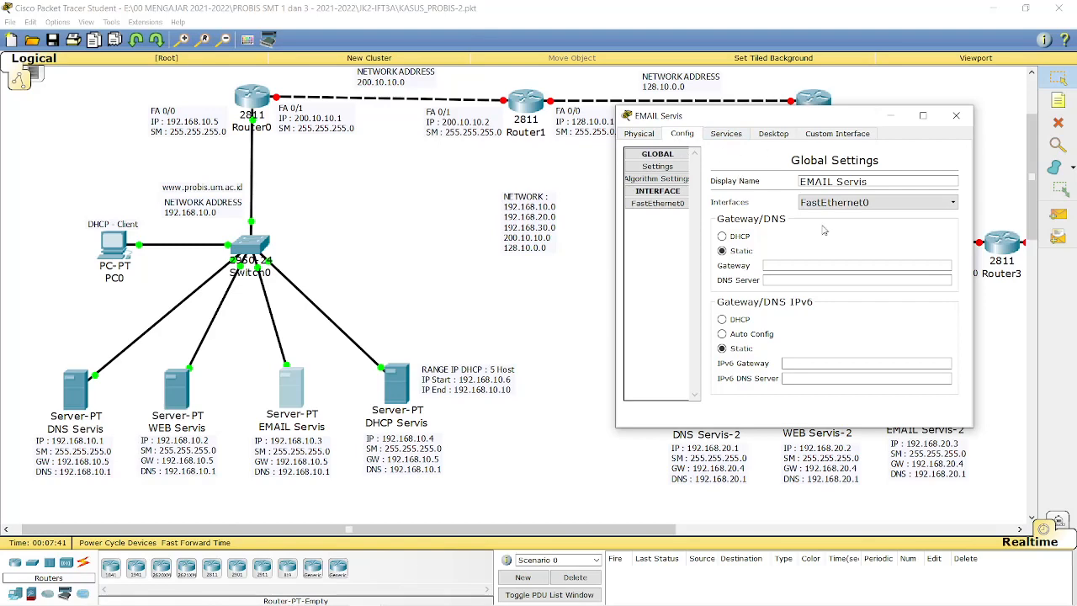
click(782, 138)
click(682, 133)
click(782, 266)
text(192.16)
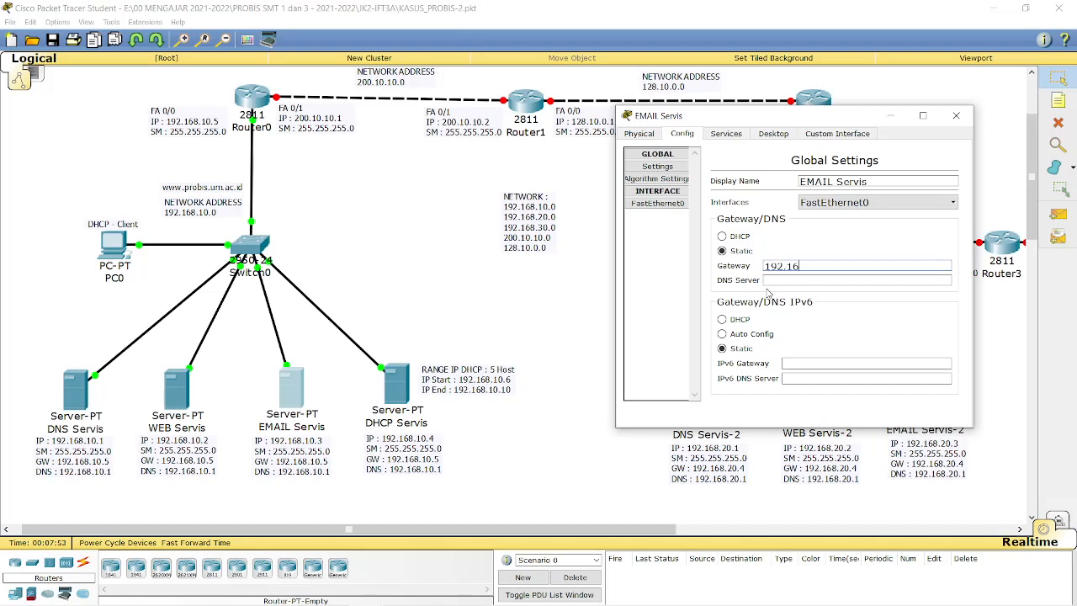
text(8.10.5)
click(798, 280)
text(192.168)
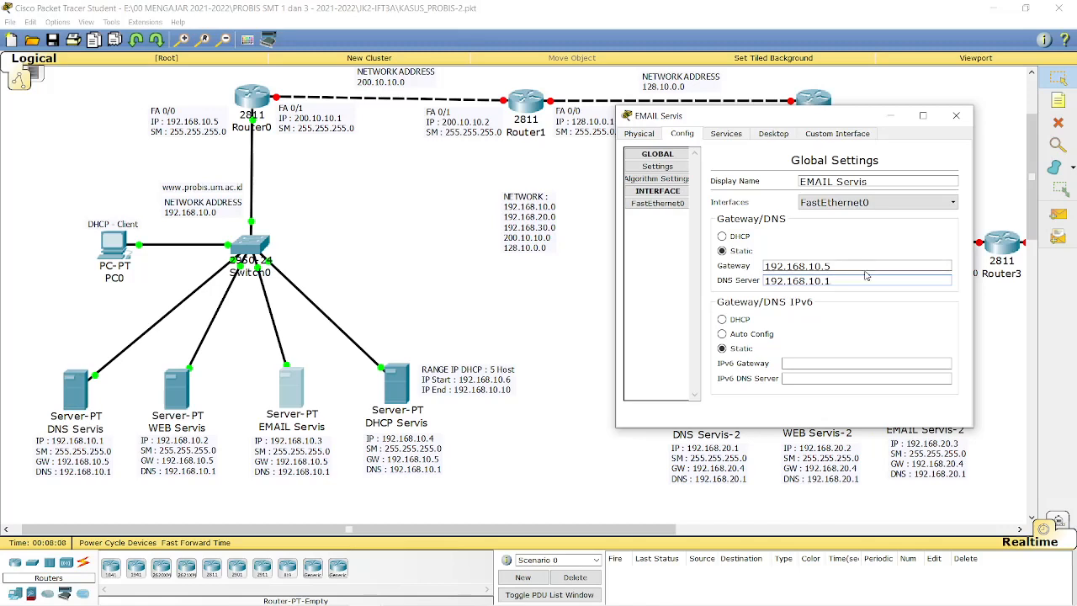
Give FastEthernet0 IP 192.168.10.3 with mask 255.255.255.0.
click(649, 206)
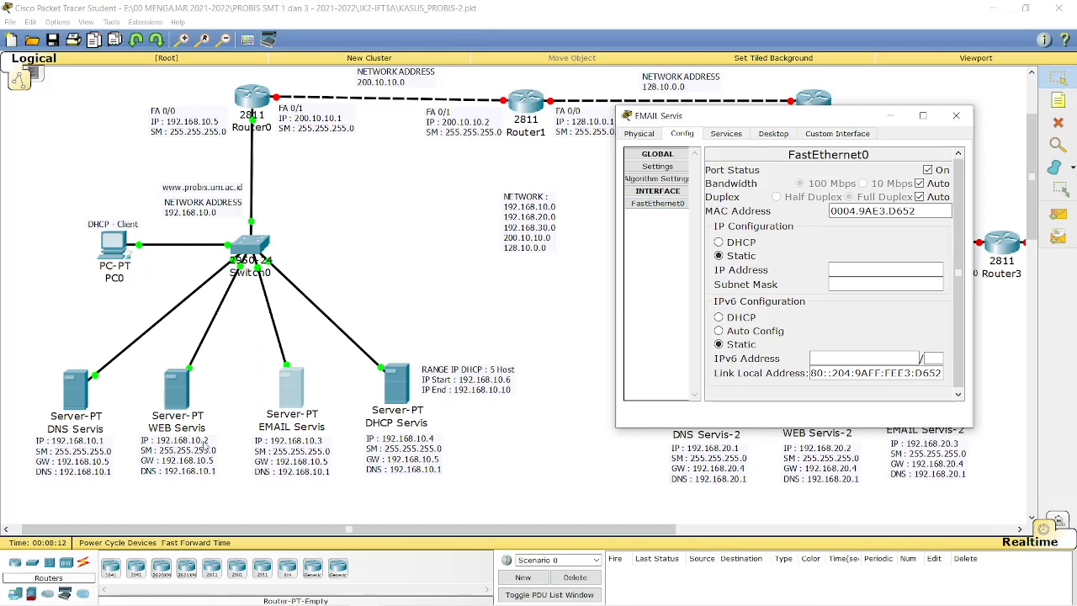
click(863, 275)
text(192.168)
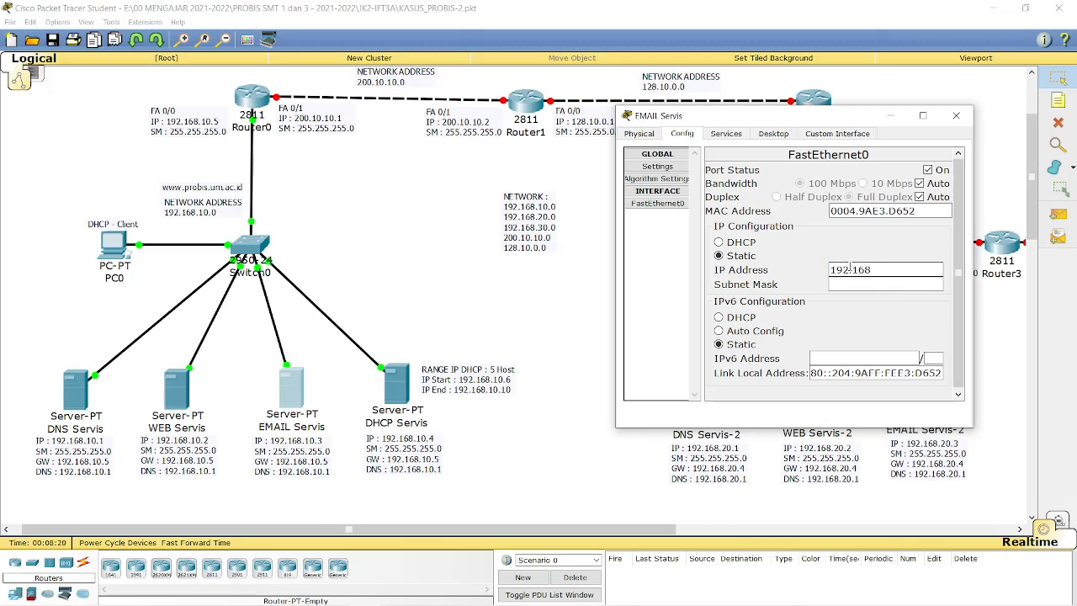
text(.10.3)
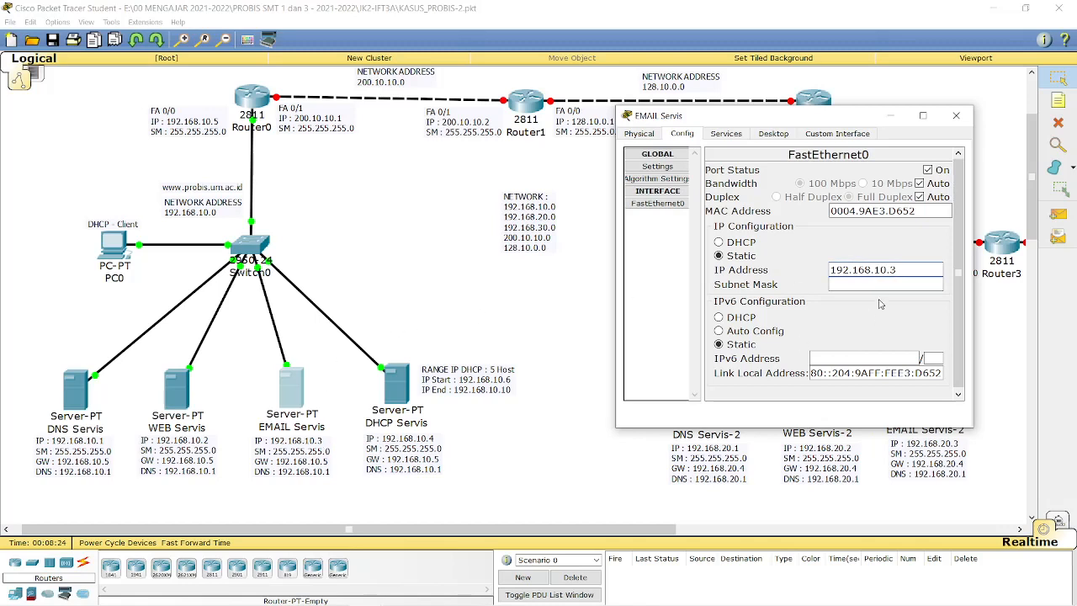
click(880, 285)
Show the email server's EMAIL service page with SMTP and POP3 on, then scroll the workspace.
click(729, 135)
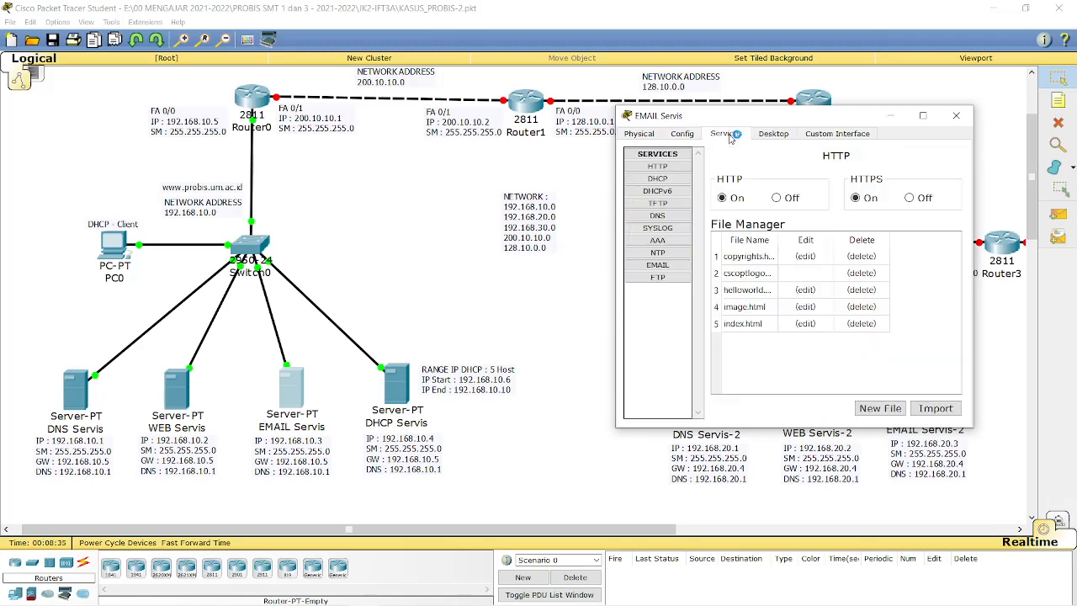
click(671, 266)
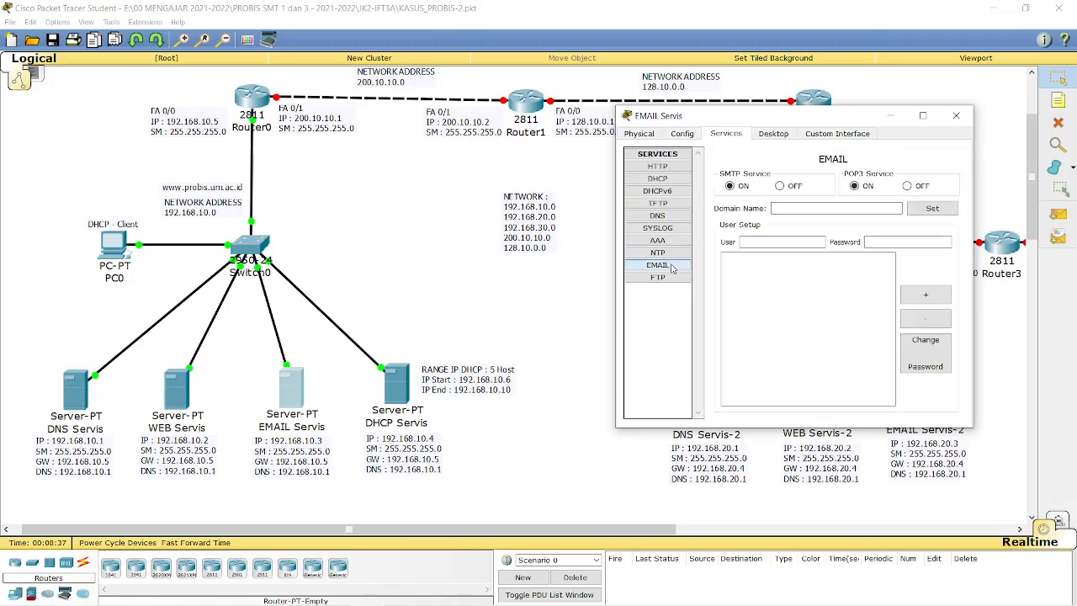
drag(793, 117, 548, 99)
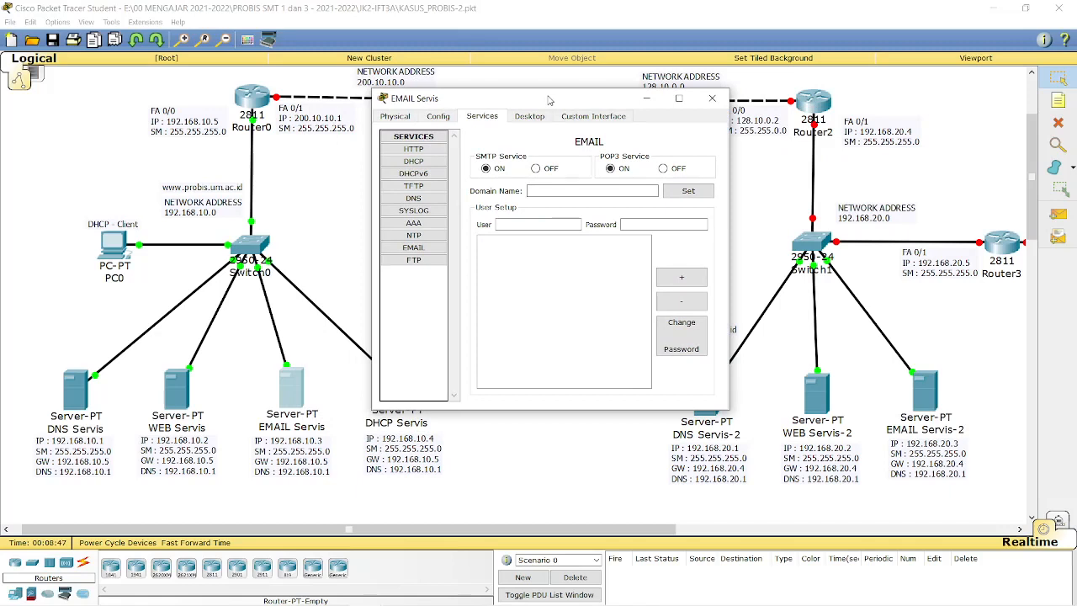
drag(548, 99, 494, 122)
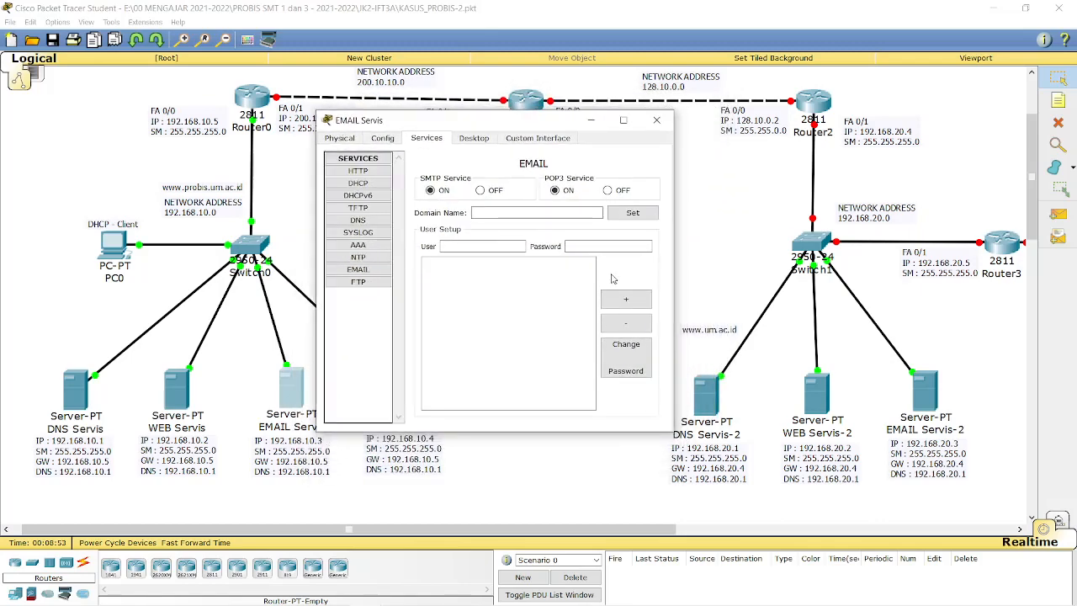
drag(544, 119, 491, 122)
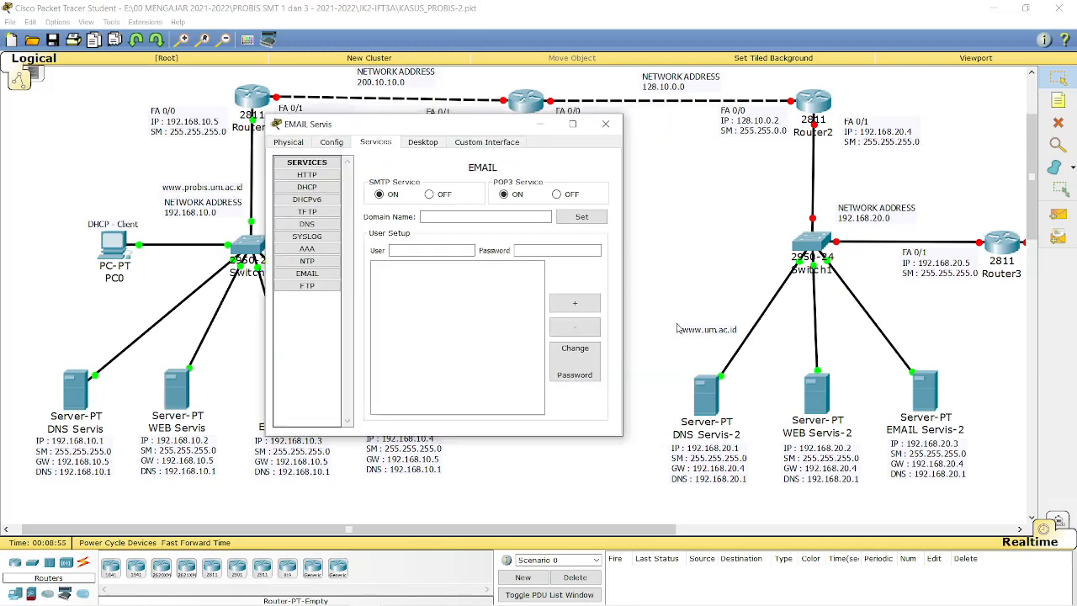
mouse_move(486, 529)
mouse_down()
mouse_move(638, 541)
mouse_move(697, 532)
mouse_move(483, 529)
mouse_up()
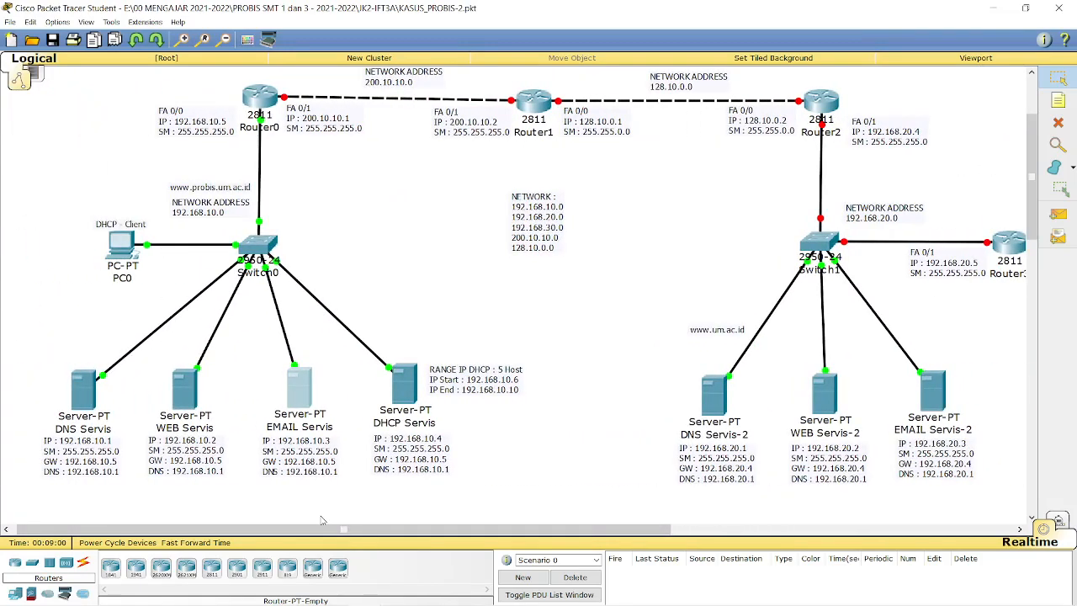
Zoom out three levels and scroll so PC0, the servers, PC1 and the wireless devices all fit.
drag(331, 531, 667, 551)
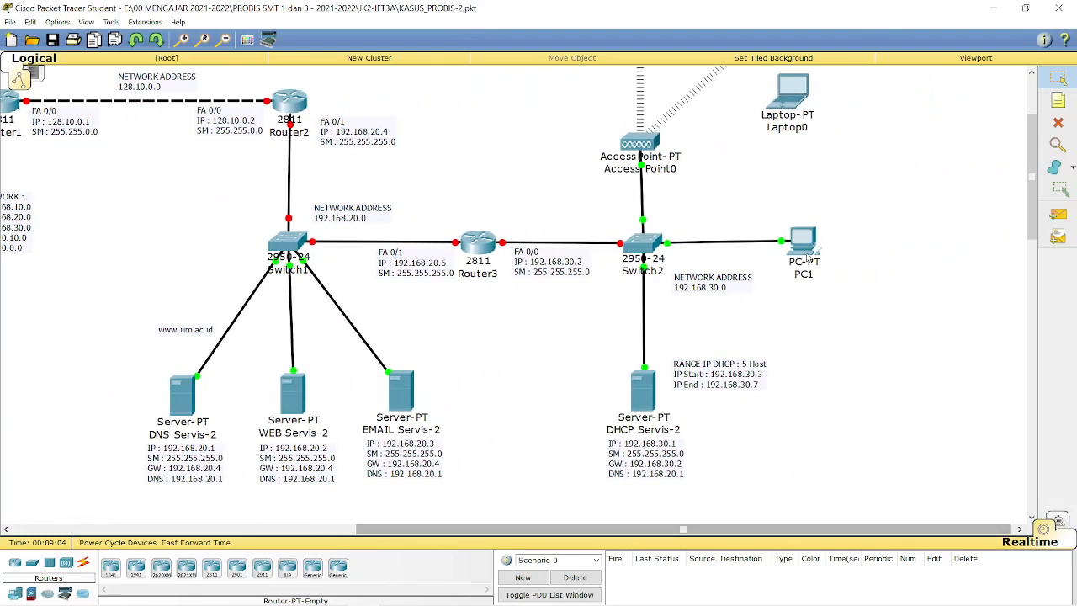
drag(1032, 229, 1032, 192)
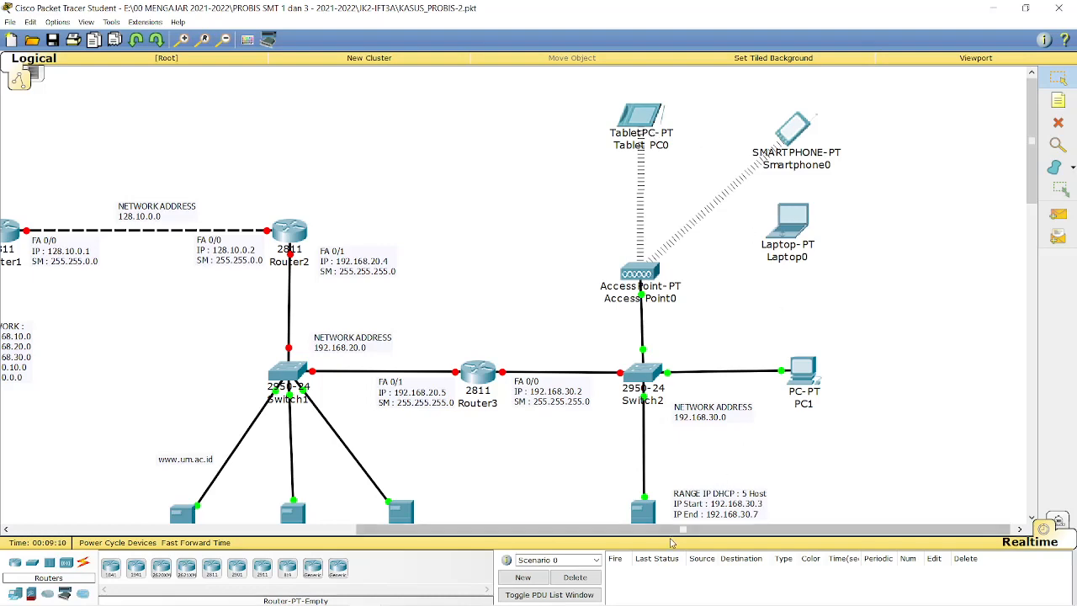
click(225, 40)
click(224, 40)
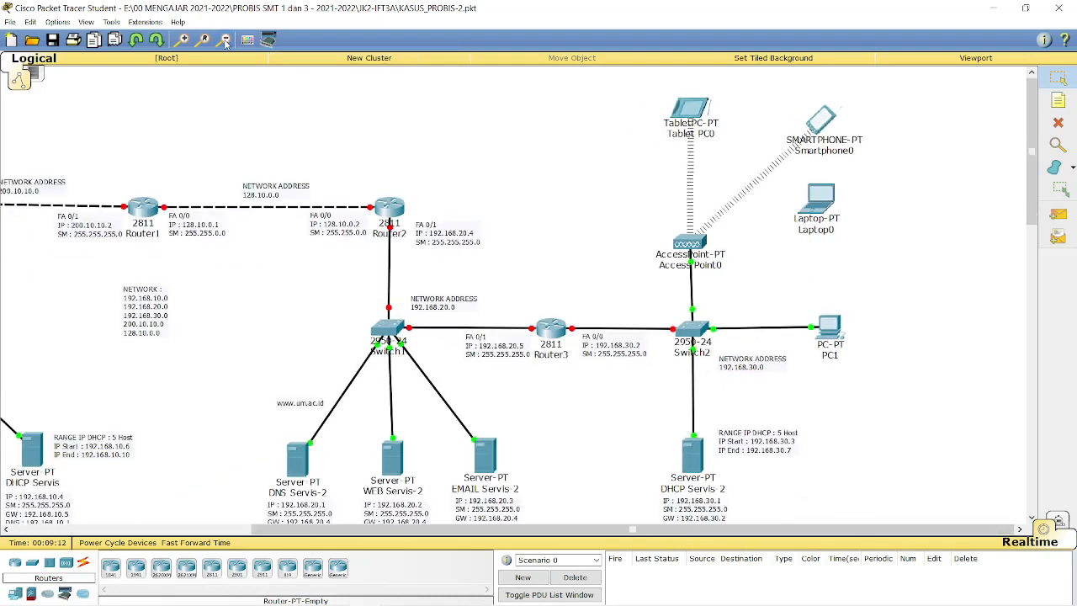
click(225, 40)
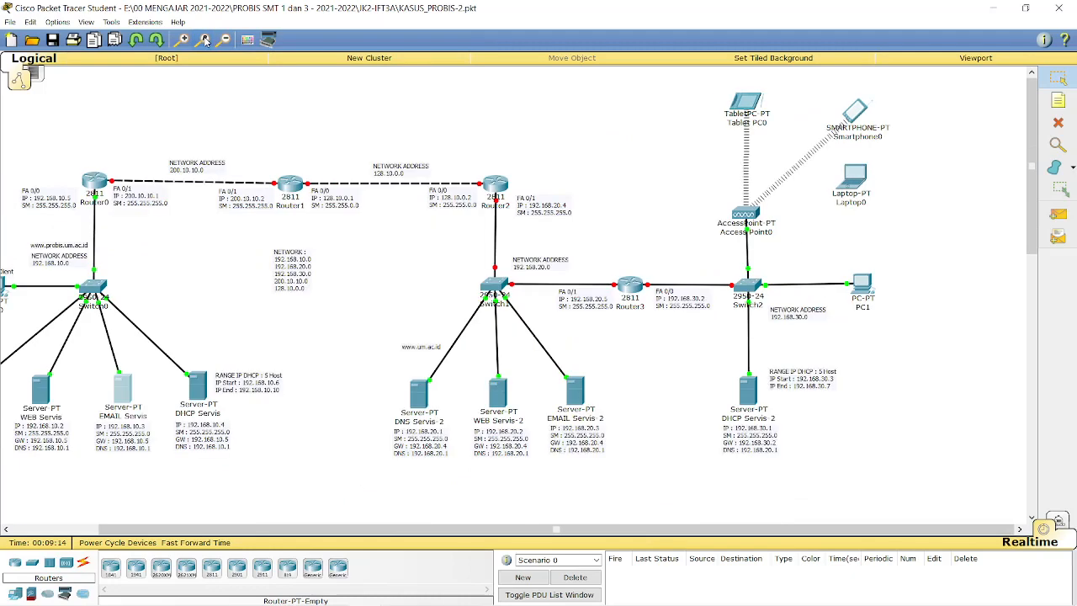
drag(635, 533, 548, 532)
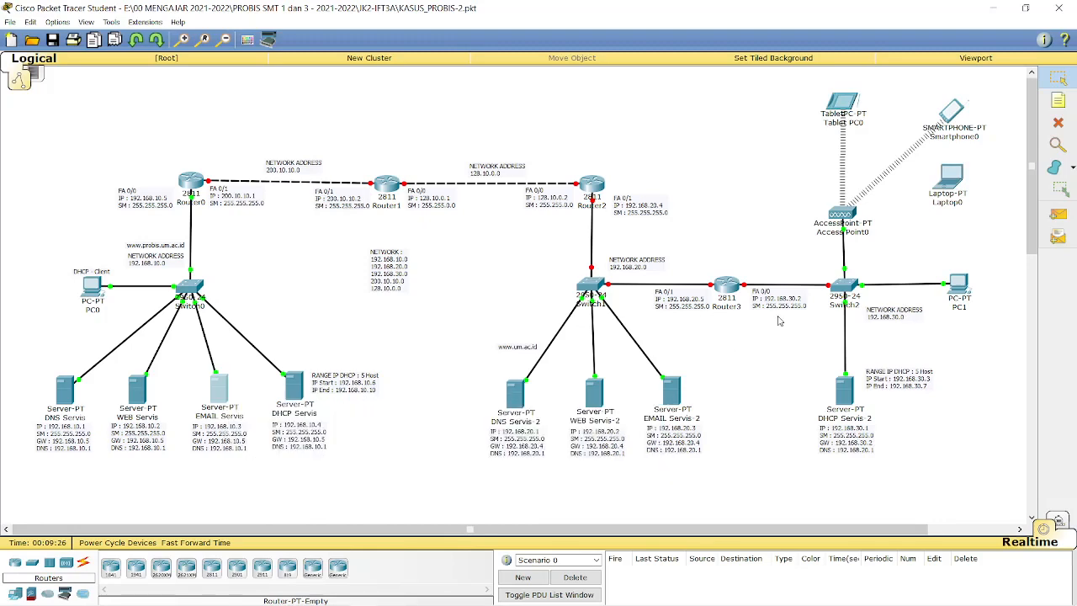
click(225, 398)
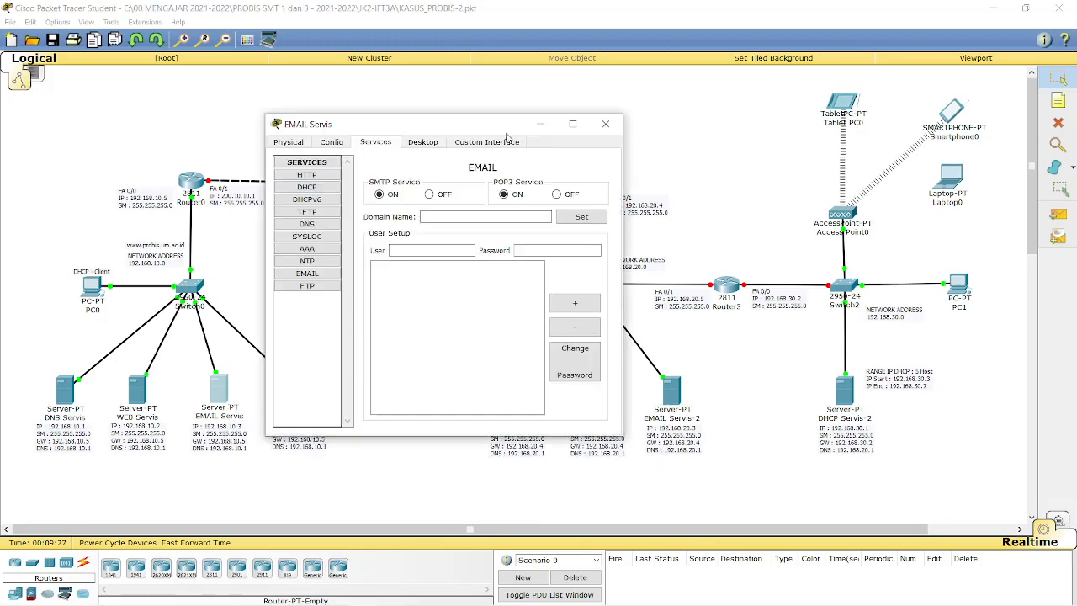
drag(495, 130, 576, 134)
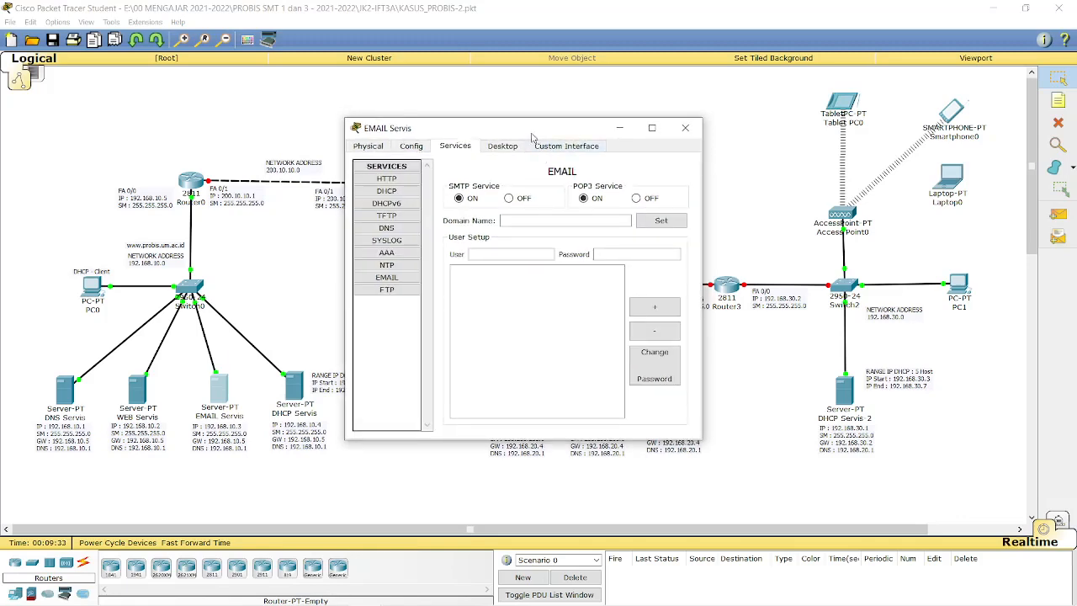
drag(534, 137, 484, 146)
click(469, 233)
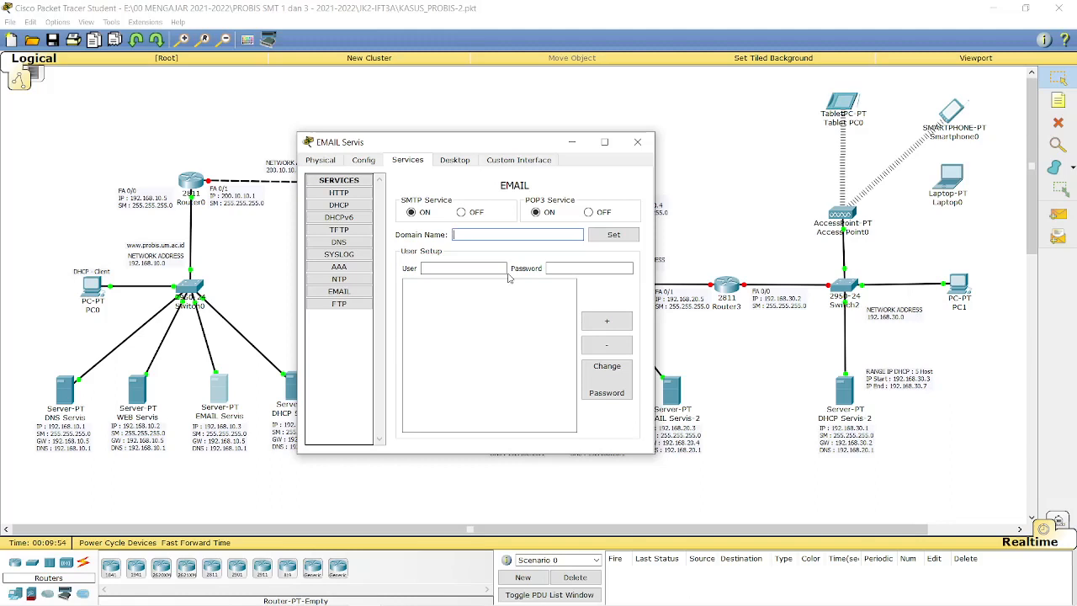
drag(487, 150, 558, 113)
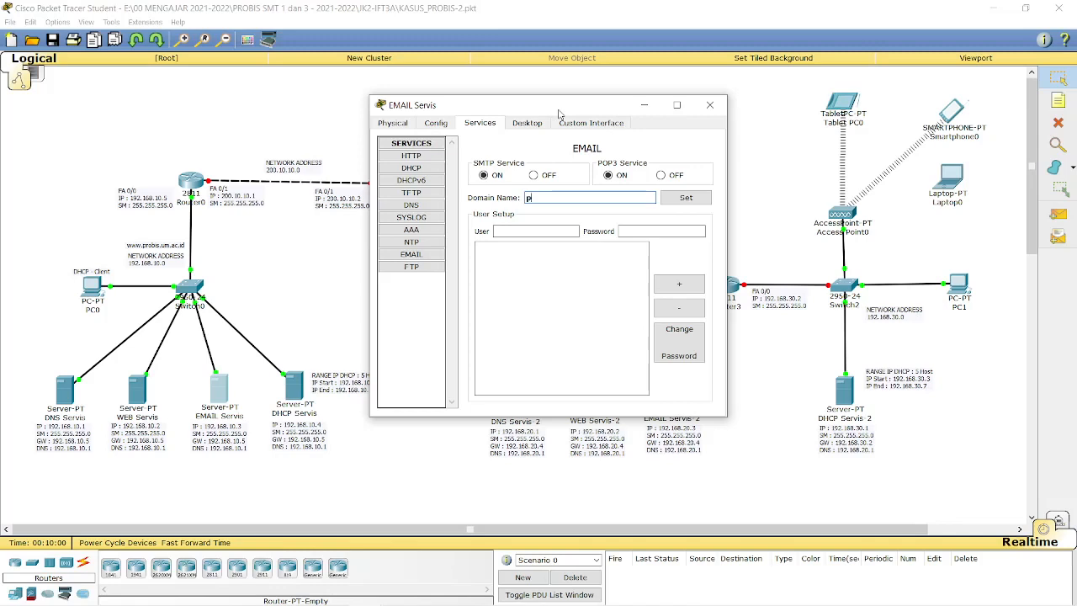
text(s.um.ac.id)
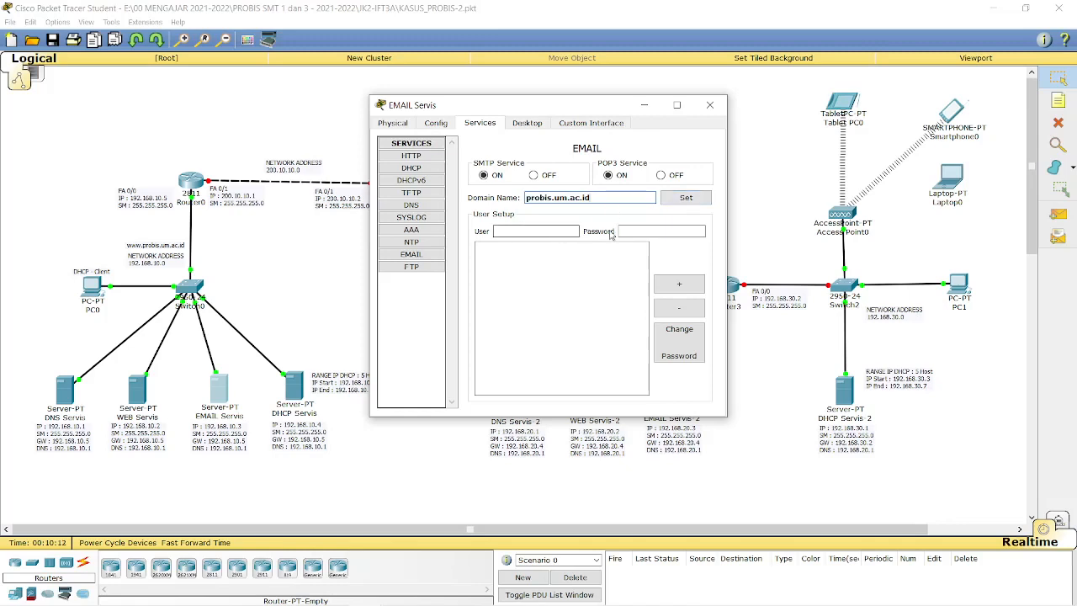
click(686, 198)
Add mail users pc0 and pc1, each with a password.
click(532, 231)
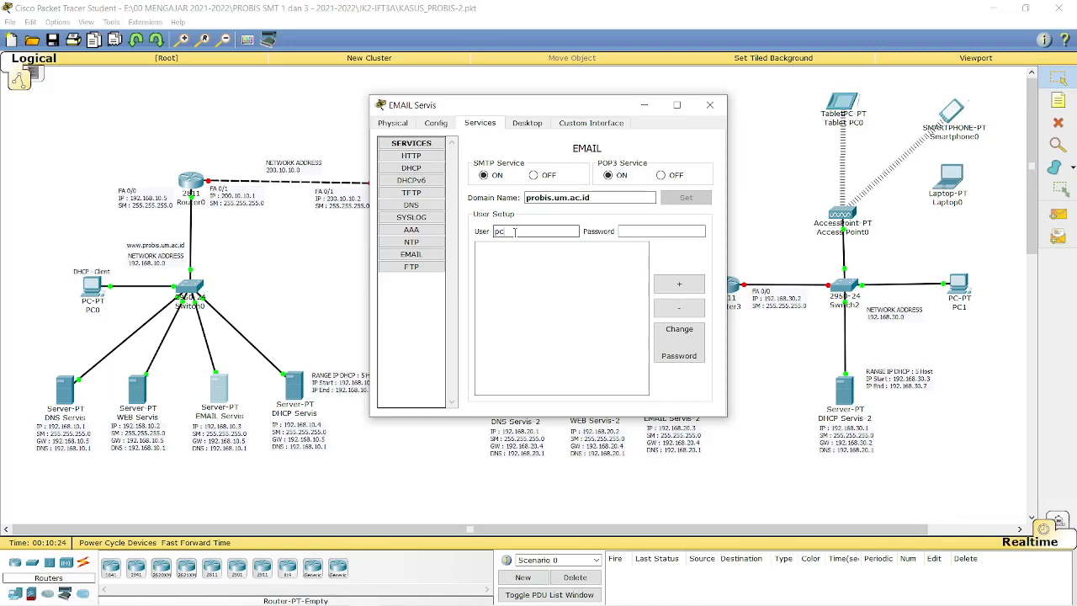
key(Tab)
text(1234)
click(683, 290)
click(535, 231)
click(680, 232)
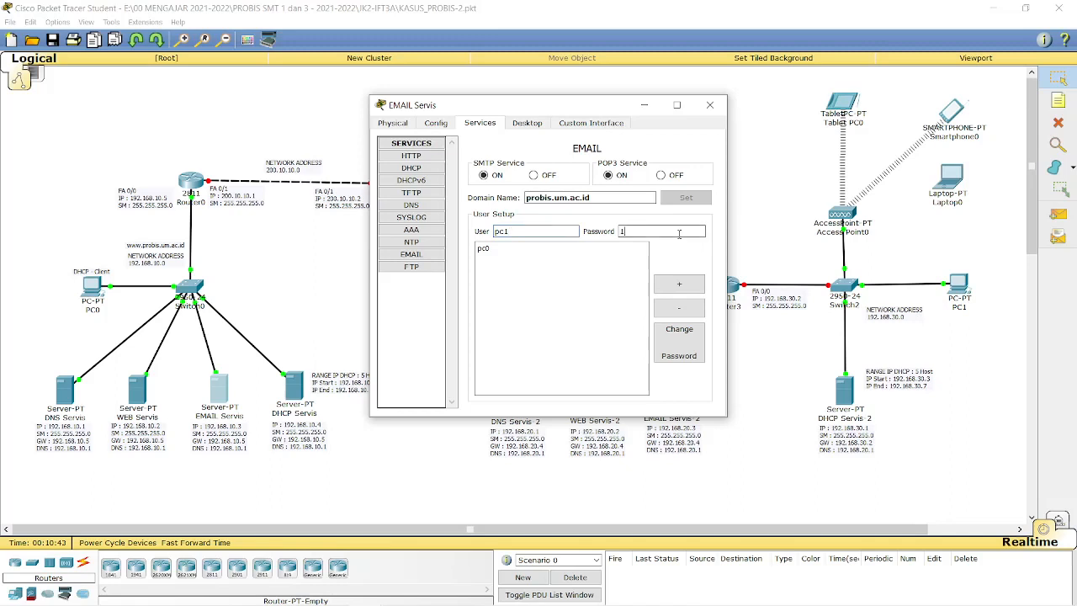
click(679, 284)
Enter a third mail user named 'laptop' with its password.
click(518, 231)
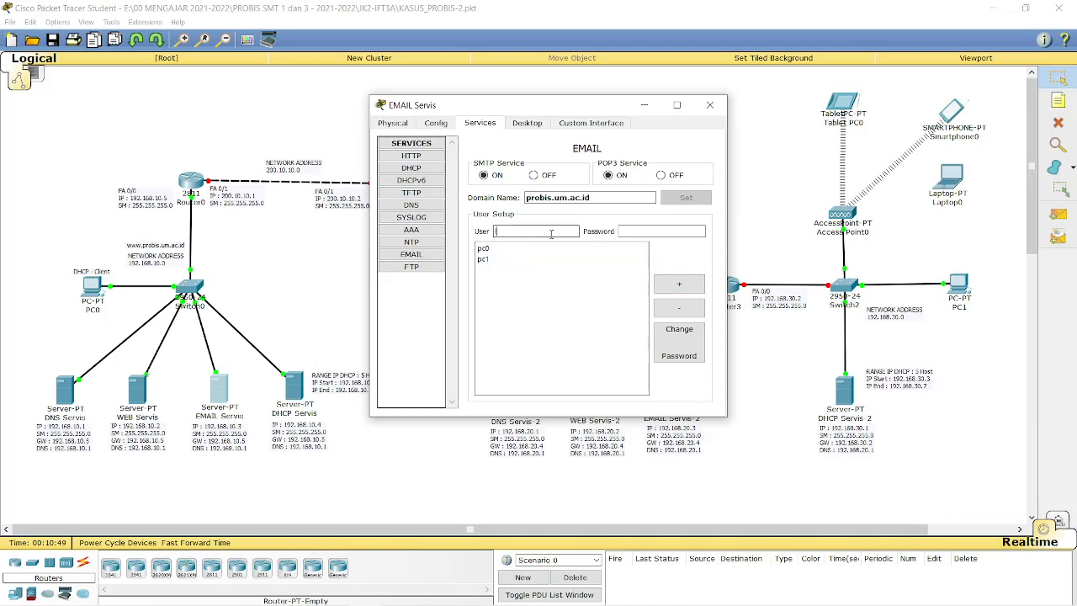
text(laptop)
click(631, 229)
text(1)
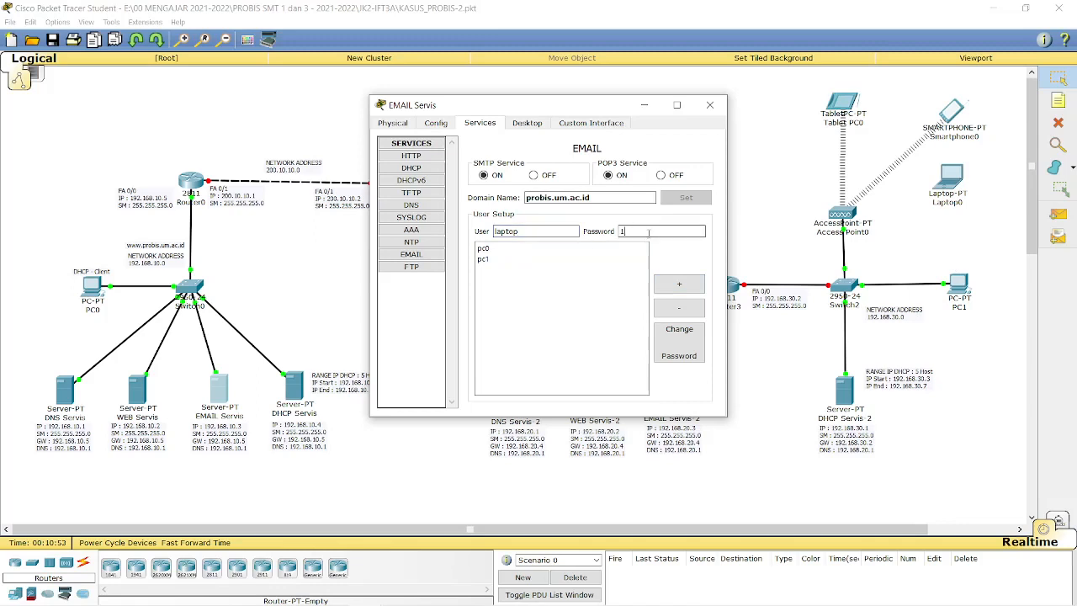
text(2345)
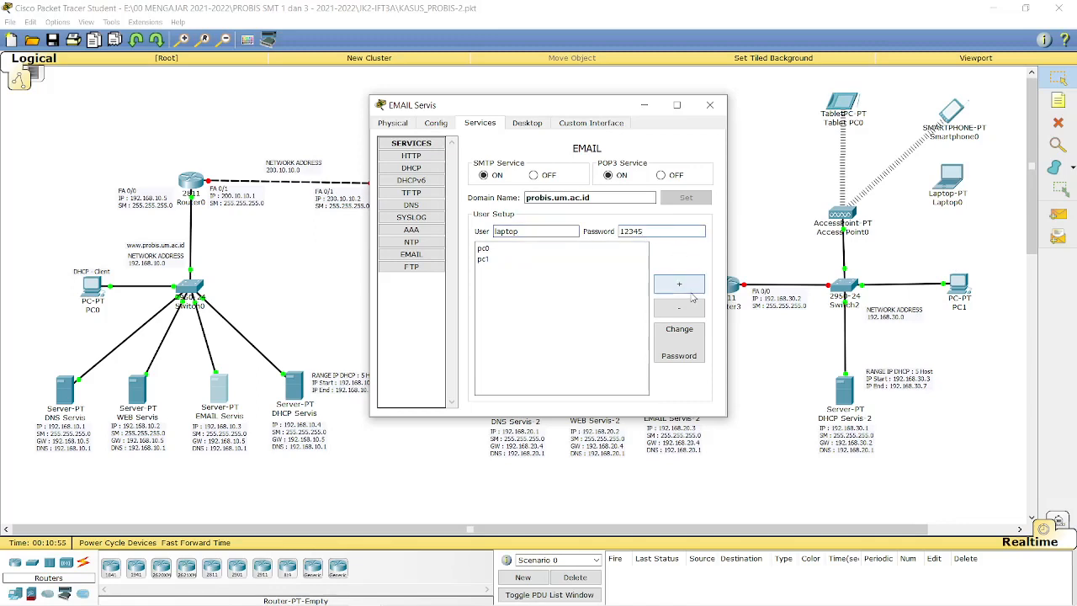
Add the laptop account, then the hpsmart account with its password.
click(690, 287)
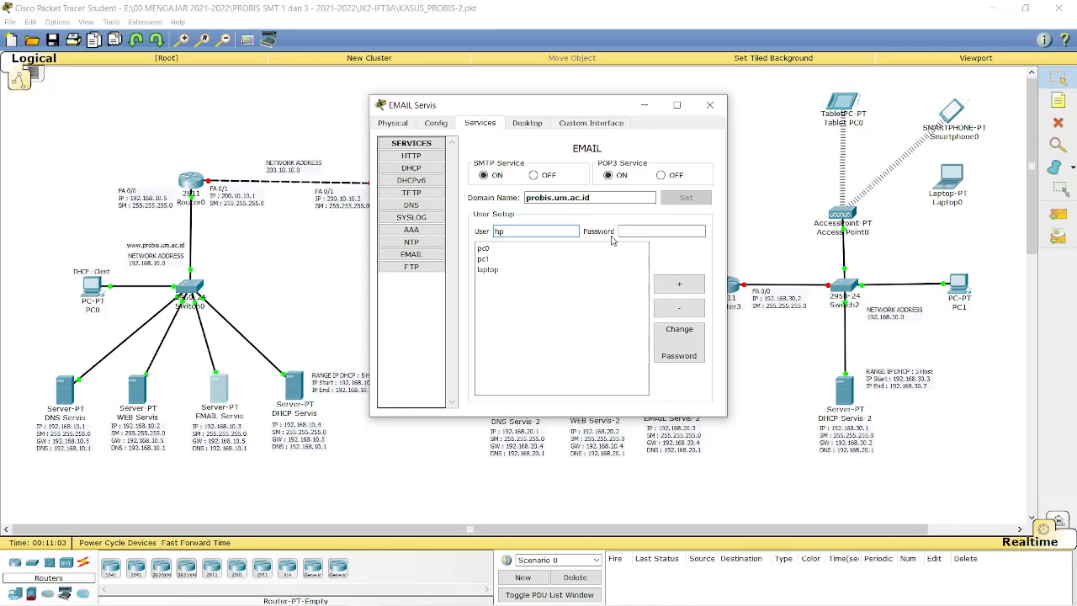
text(smart)
click(629, 232)
text(12345)
click(679, 284)
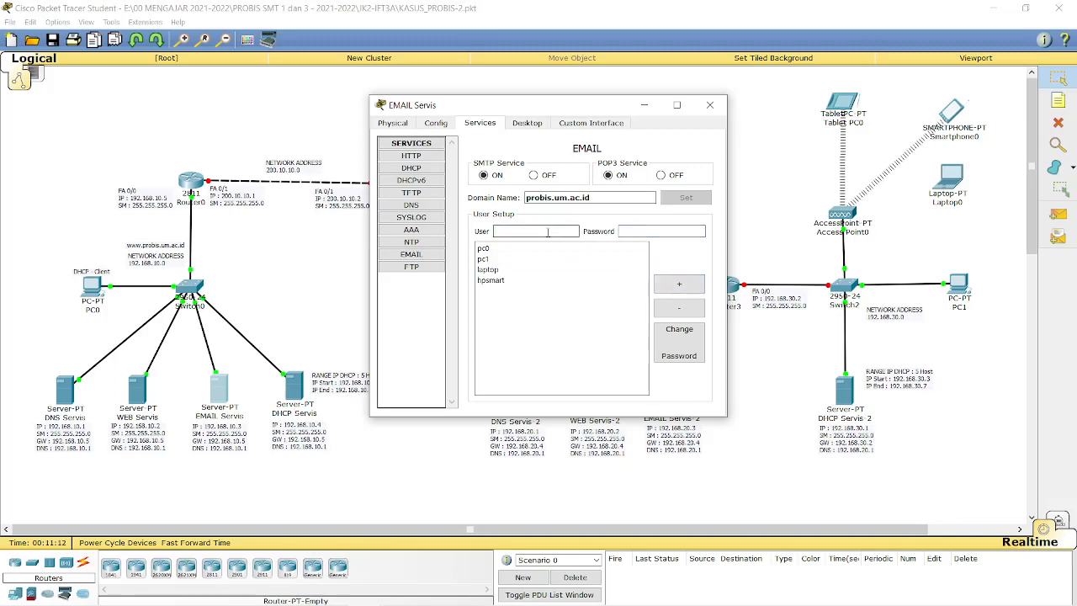
Add the tablet1 account, then select pc0 in the user list to check it.
click(547, 232)
text(tablet1)
click(662, 232)
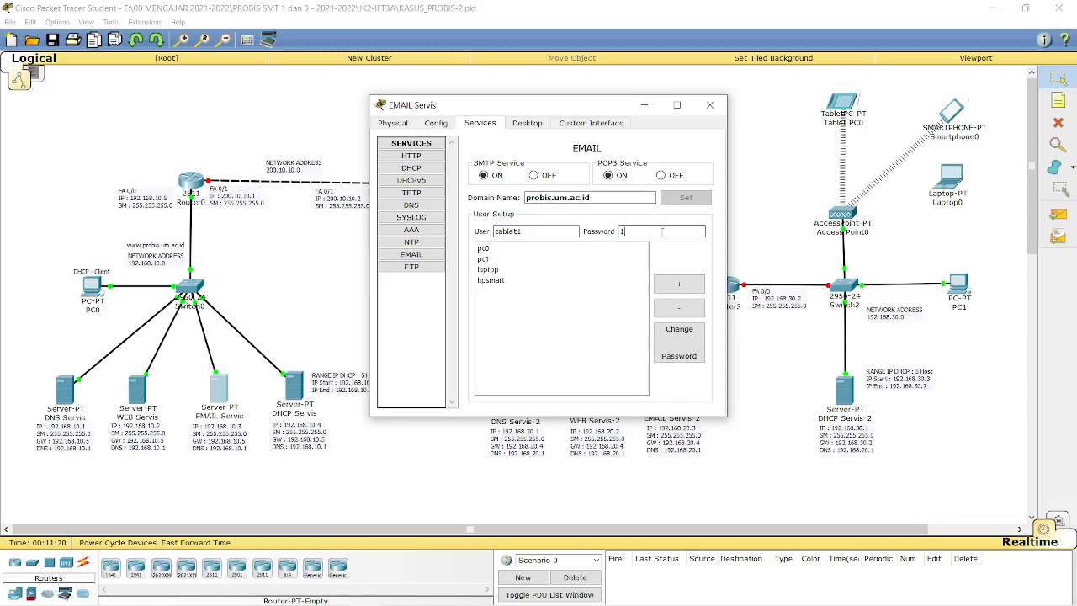
click(679, 285)
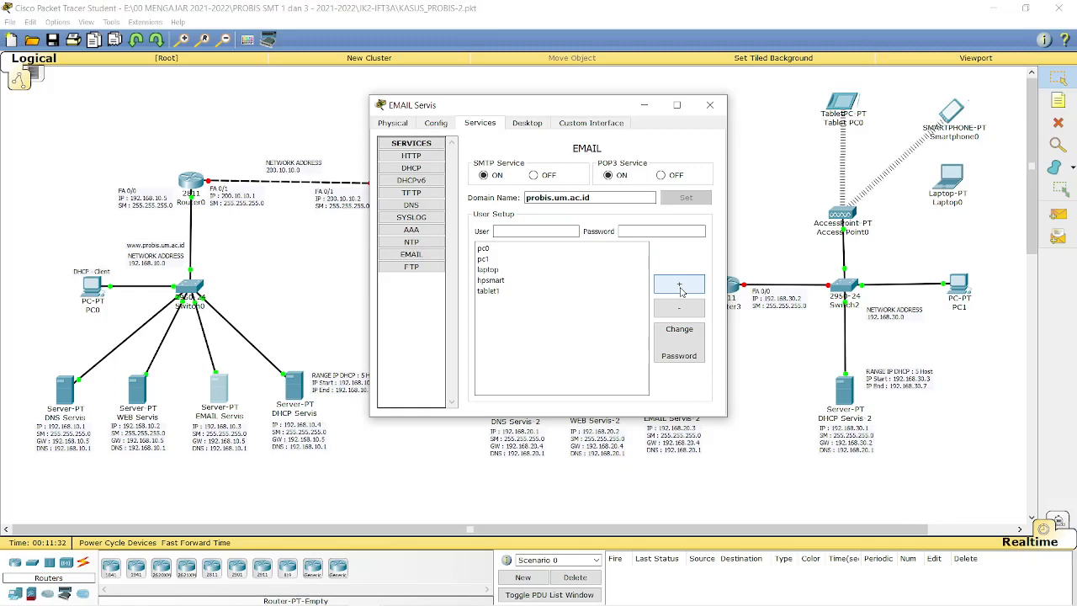
click(534, 252)
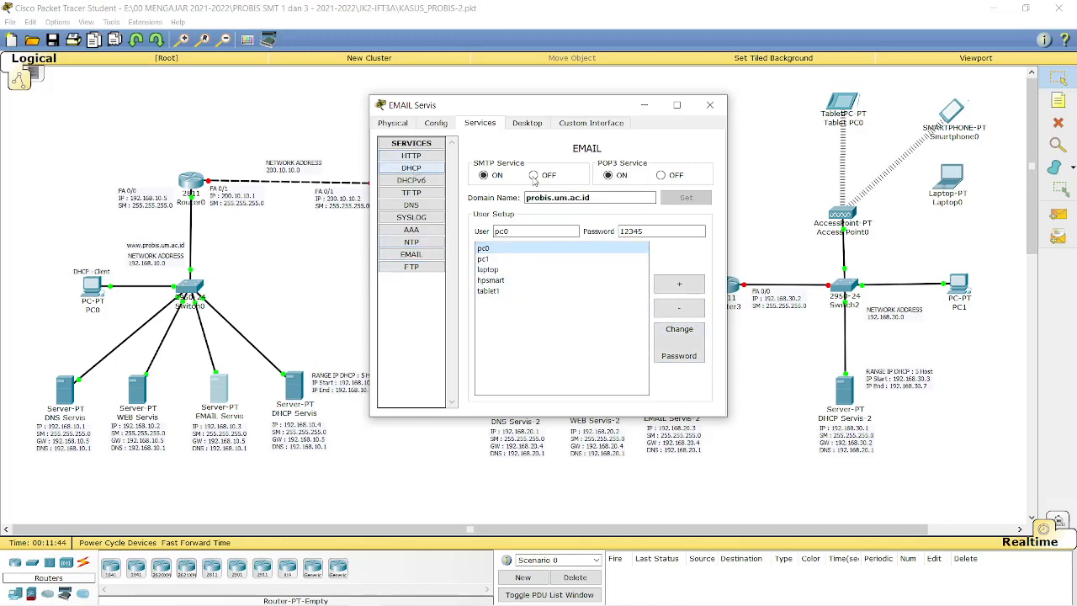
Close EMAIL Servis and review the DNS Servis resource records.
click(711, 105)
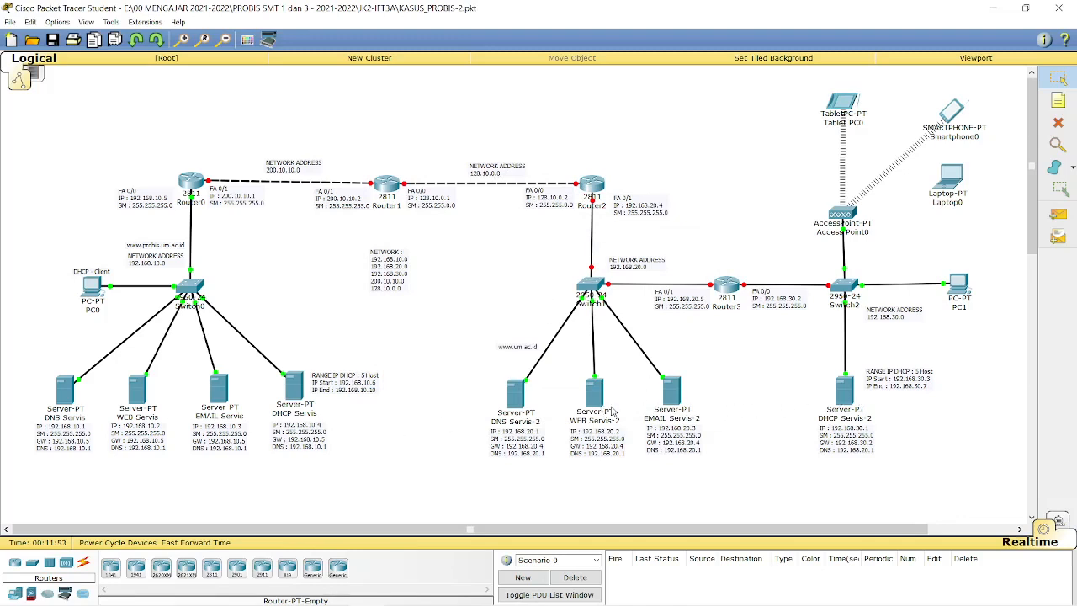
mouse_move(660, 417)
click(66, 393)
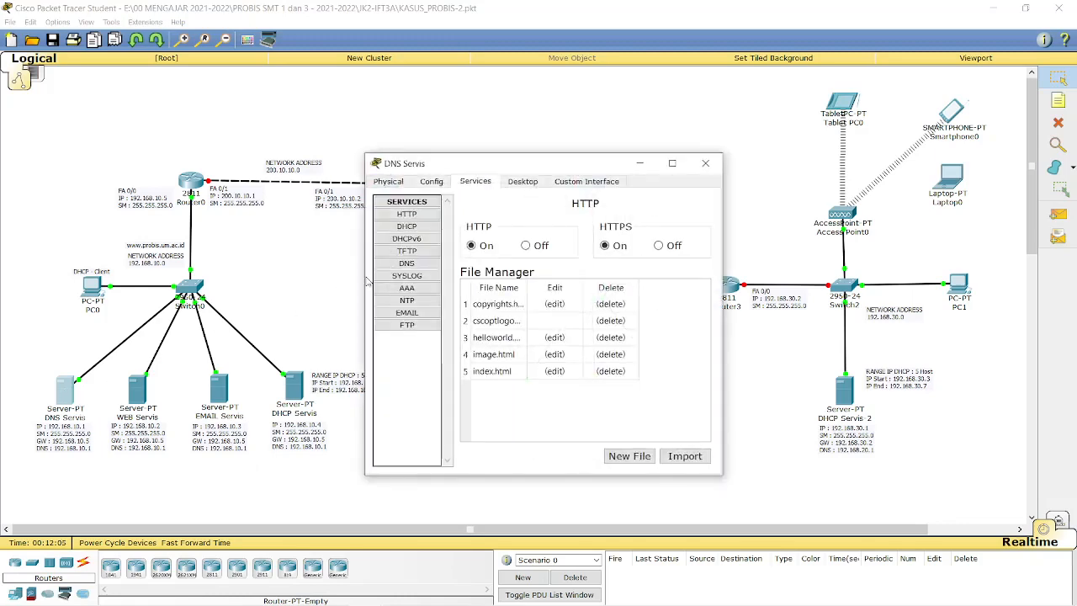
click(406, 263)
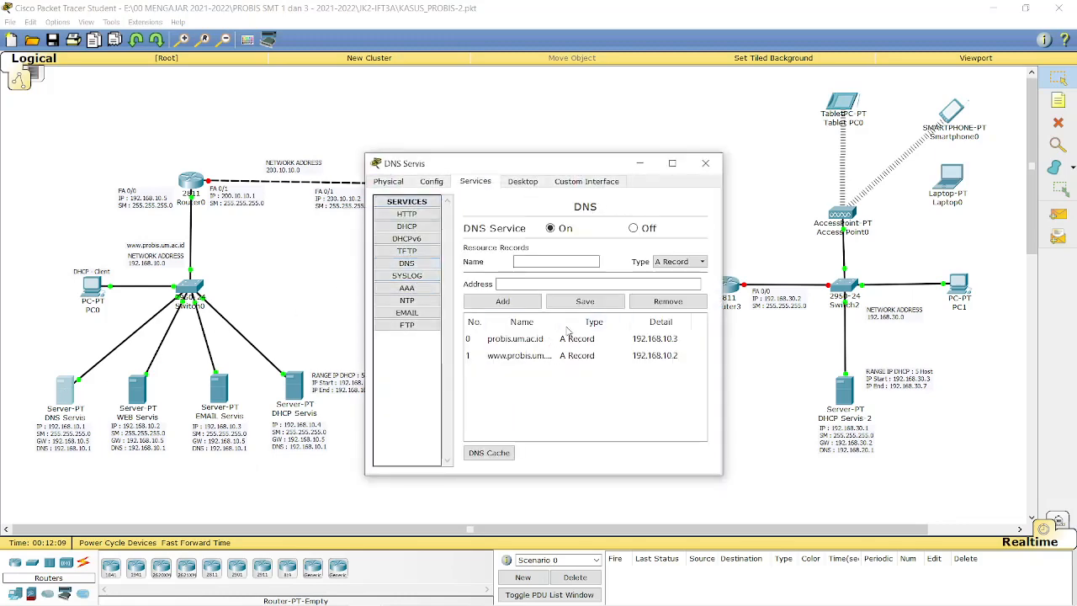
click(705, 164)
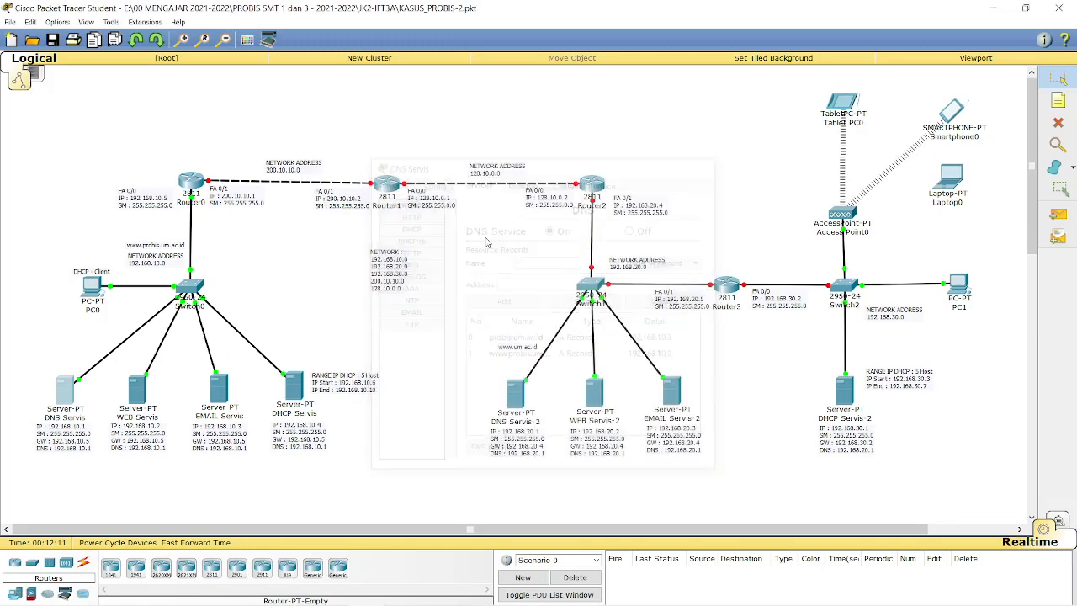
click(221, 393)
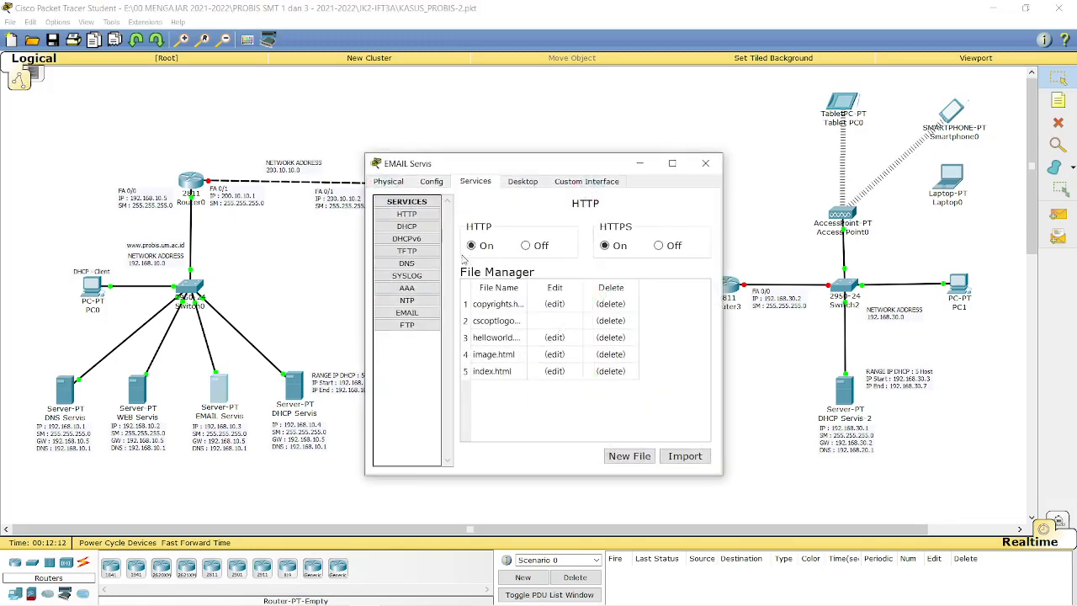
click(406, 312)
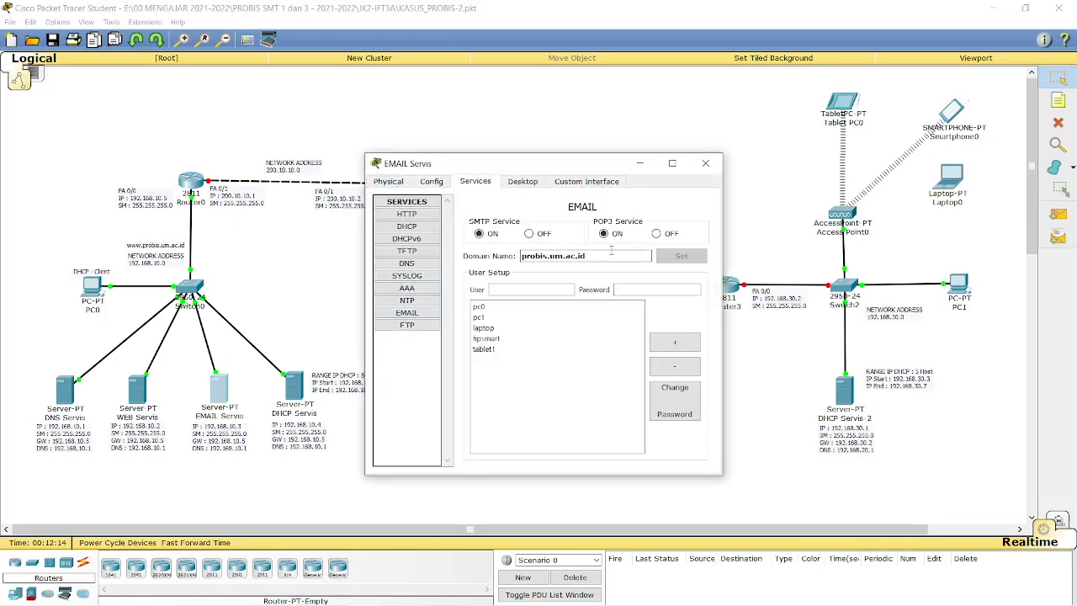
click(705, 164)
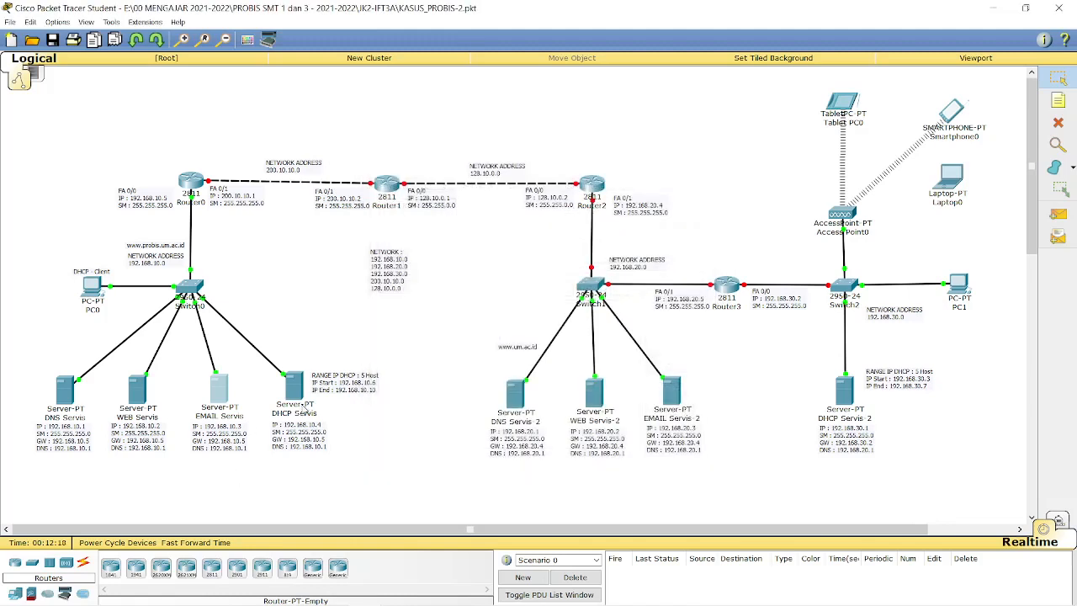
Set DHCP Servis's global gateway to 192.168.10.5 and DNS server to 192.168.10.1.
mouse_move(300, 402)
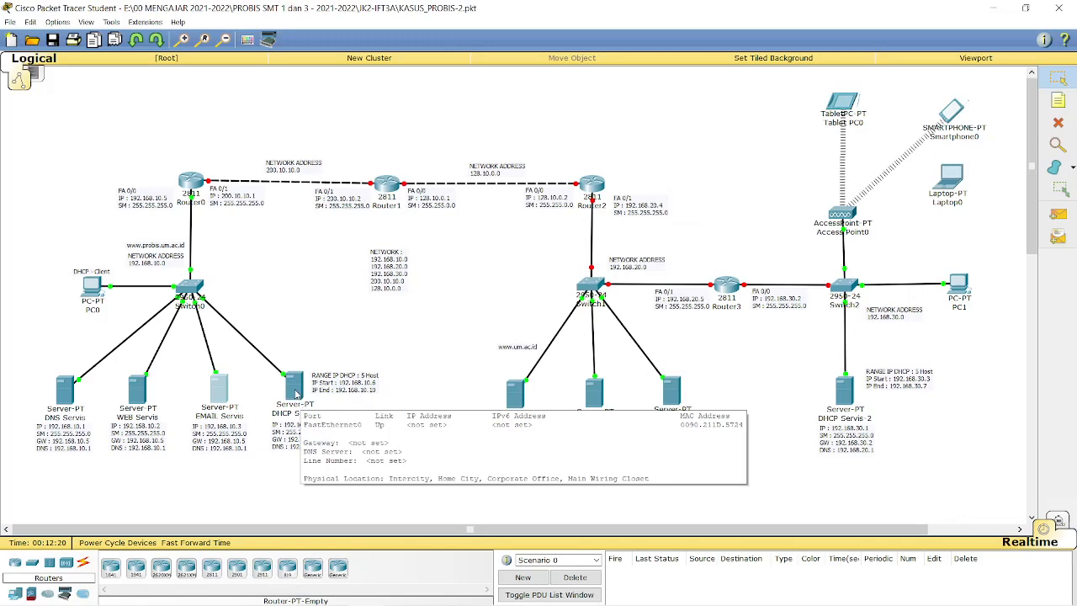
click(296, 393)
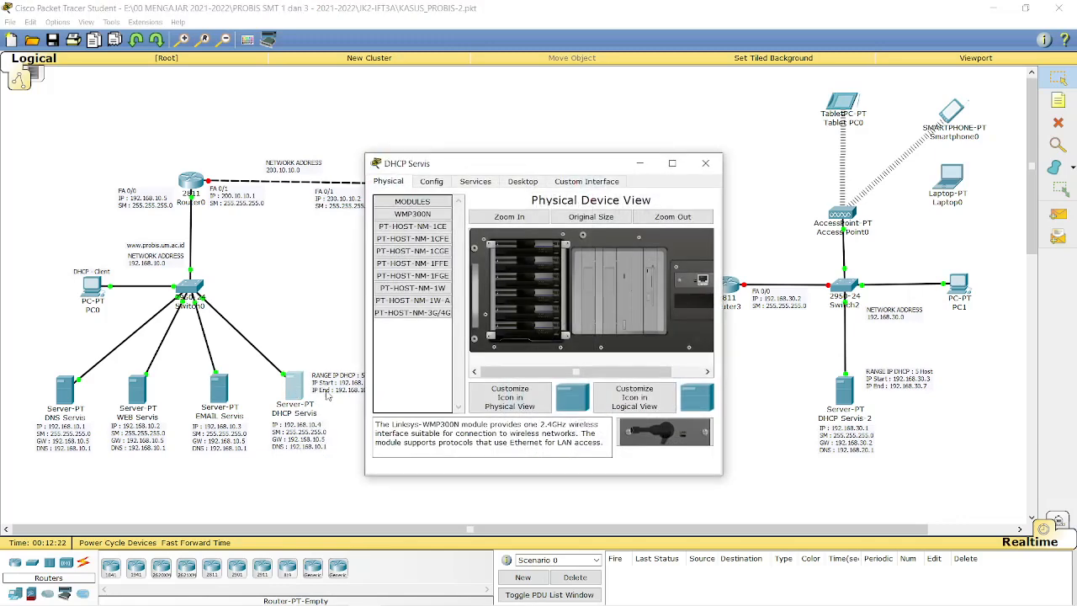
drag(504, 167, 730, 123)
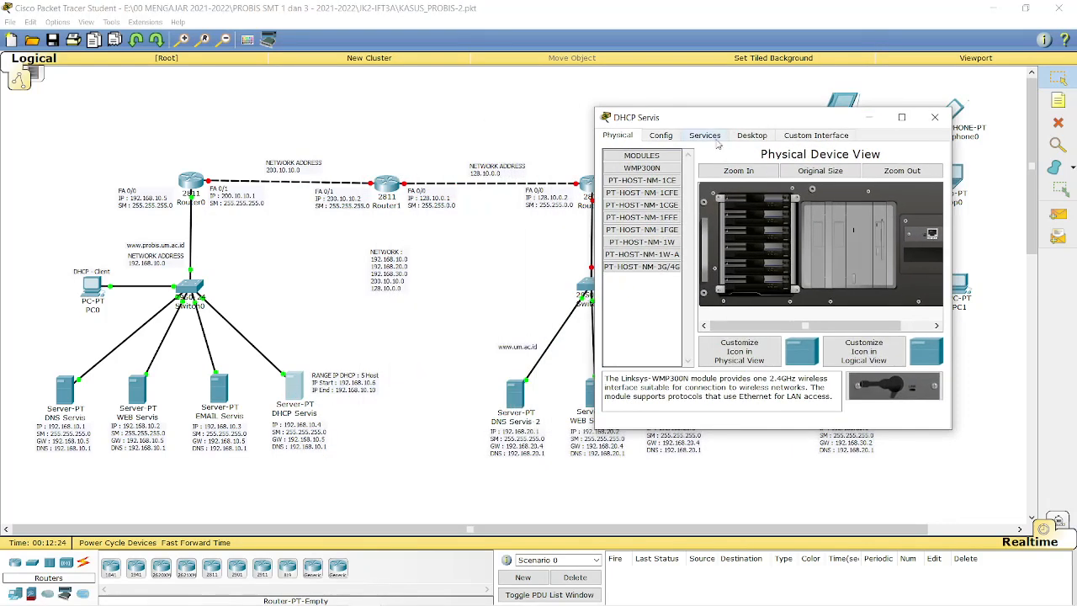
click(660, 140)
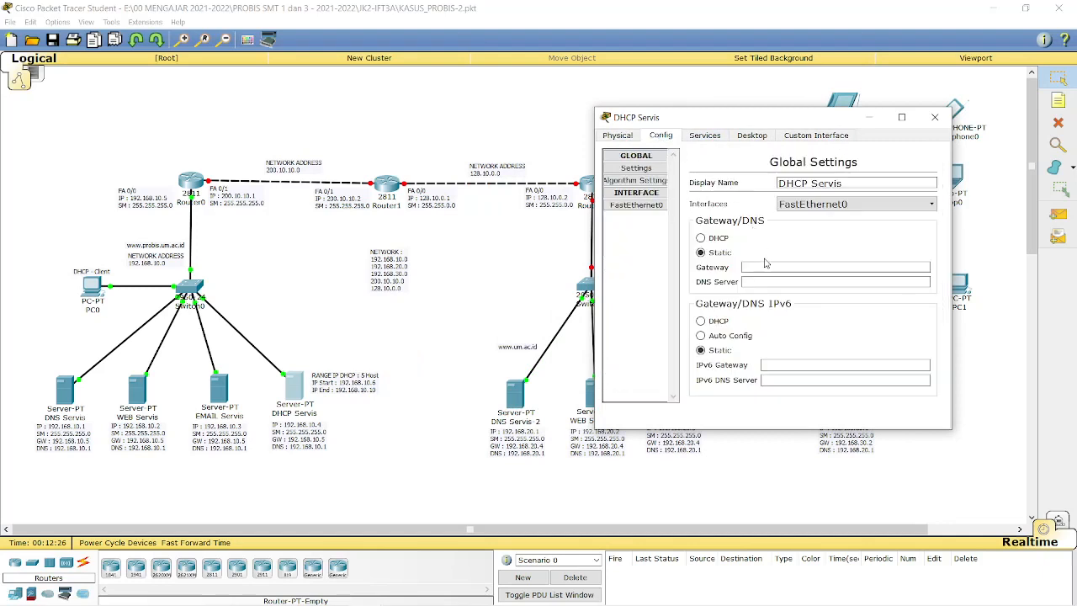
click(823, 270)
text(192.1)
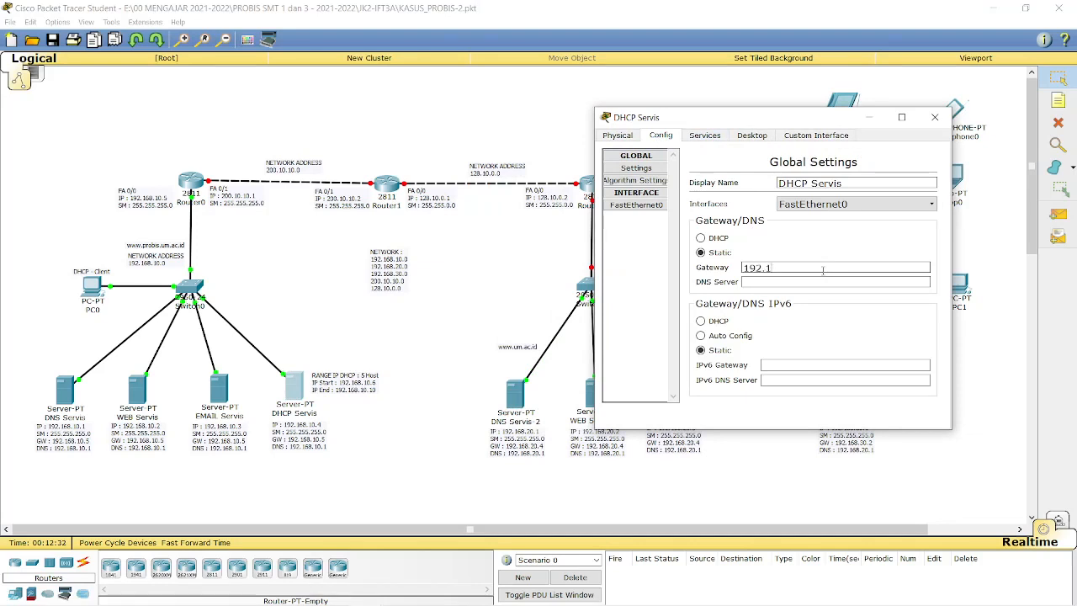
text(68.10.5)
click(756, 281)
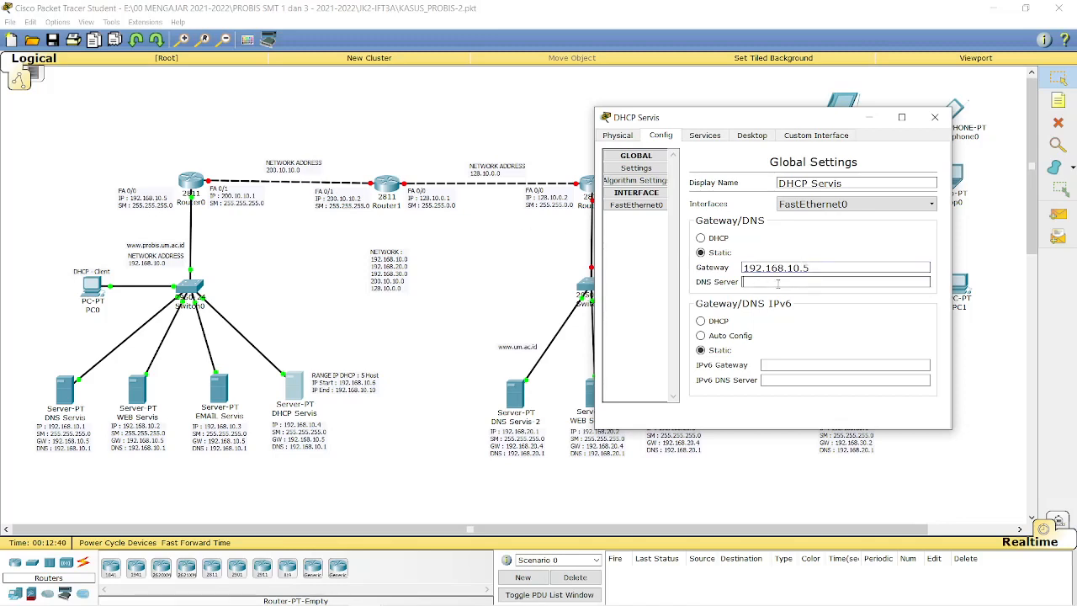
text(192.168.10.1)
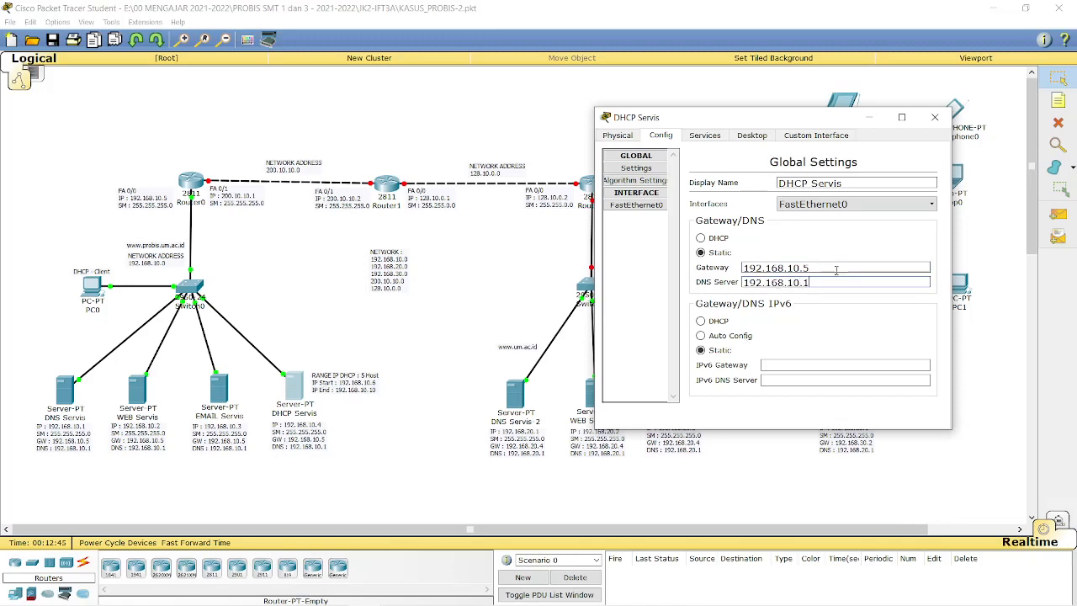
Give DHCP Servis's FastEthernet0 IP 192.168.10.4 with mask 255.255.255.0.
click(648, 209)
click(836, 270)
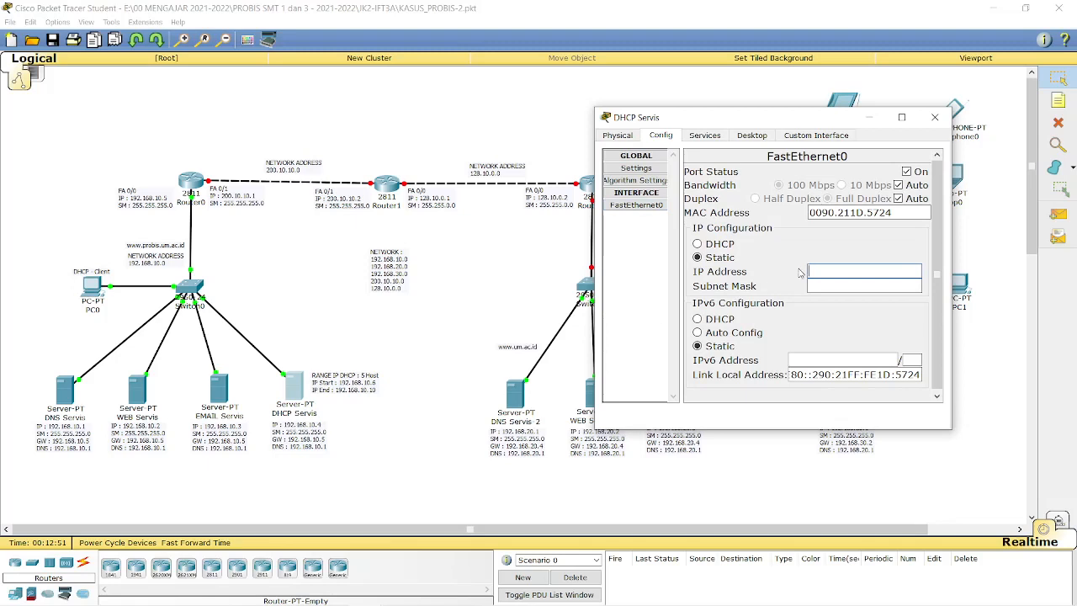
text(192.168.10.4)
click(866, 287)
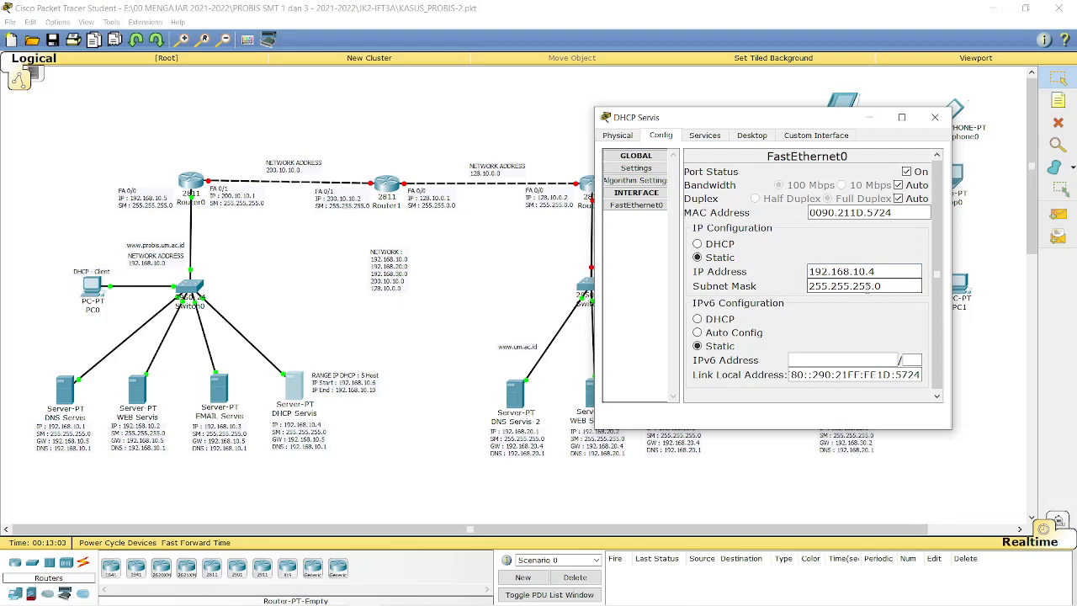
click(697, 137)
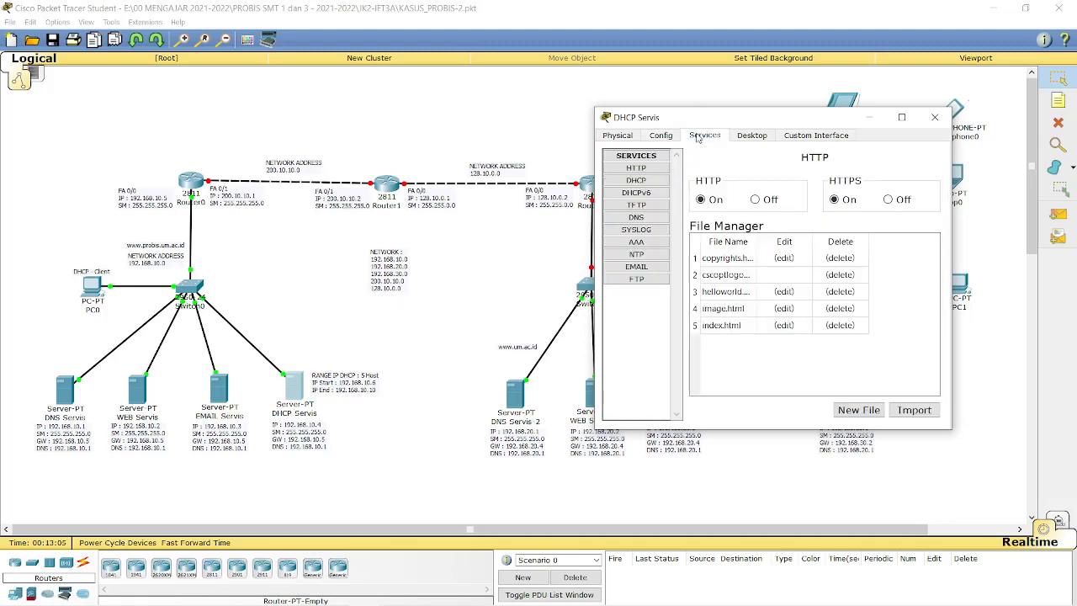
Turn the DHCP service on, entering serverPool gateway 192.168.10.5 and DNS server 192.168.10.1.
click(638, 181)
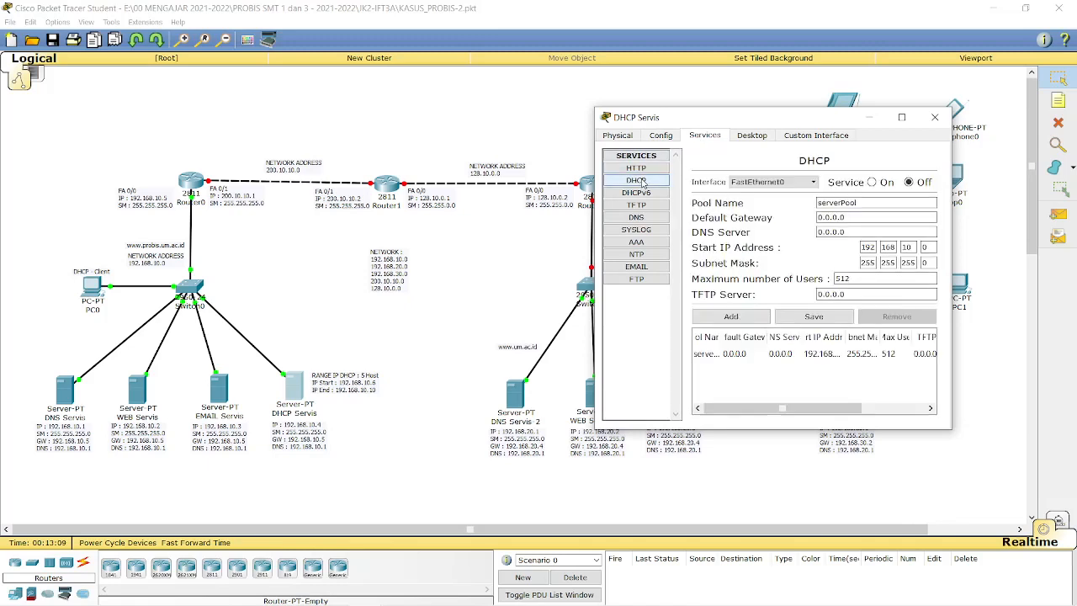
click(874, 184)
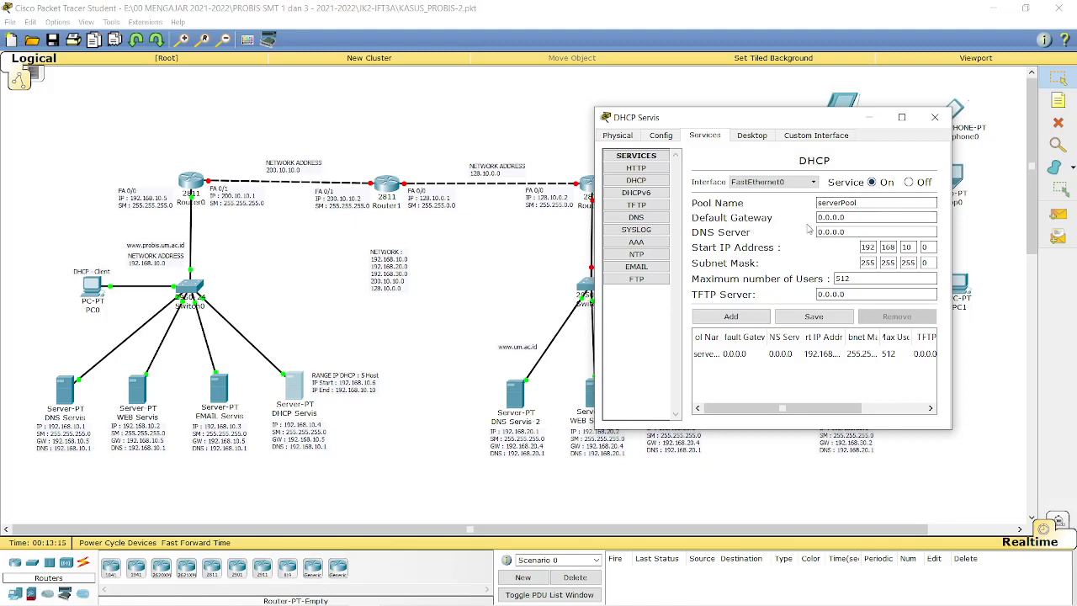
drag(848, 217, 807, 217)
text(192.168.10.5)
triple_click(860, 232)
text(1)
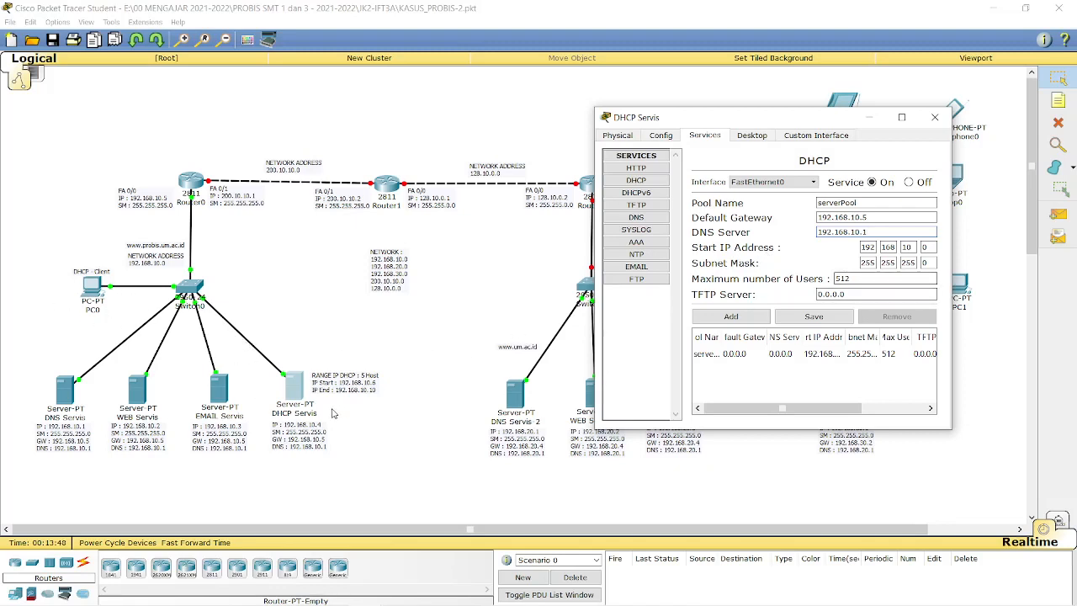
Change serverPool's start IP to 192.168.10.6 and maximum users to 5, save, and close DHCP Servis.
click(183, 41)
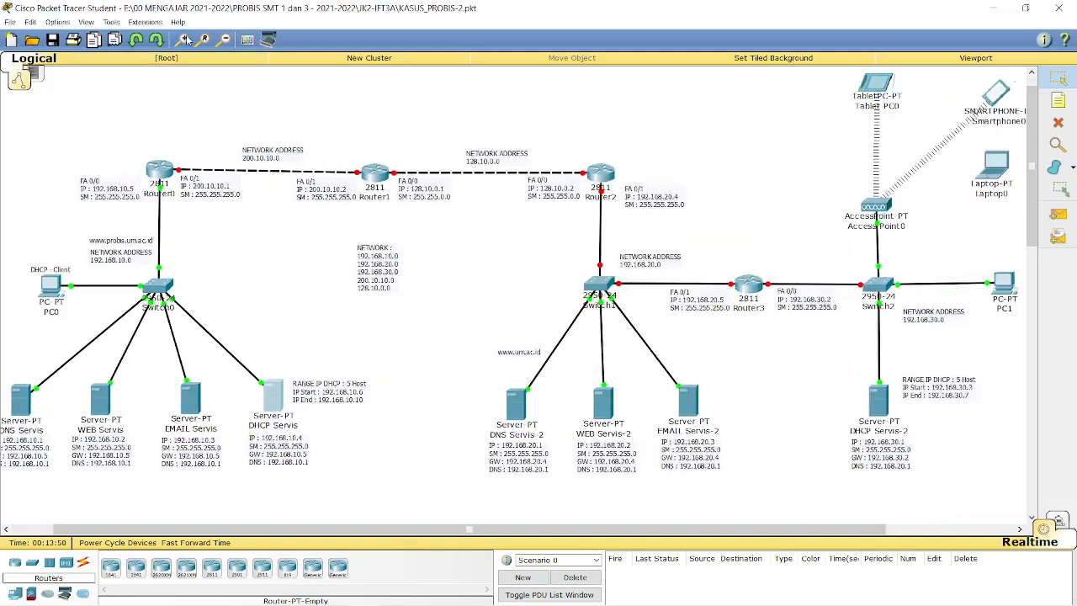
click(183, 41)
click(183, 41)
click(183, 40)
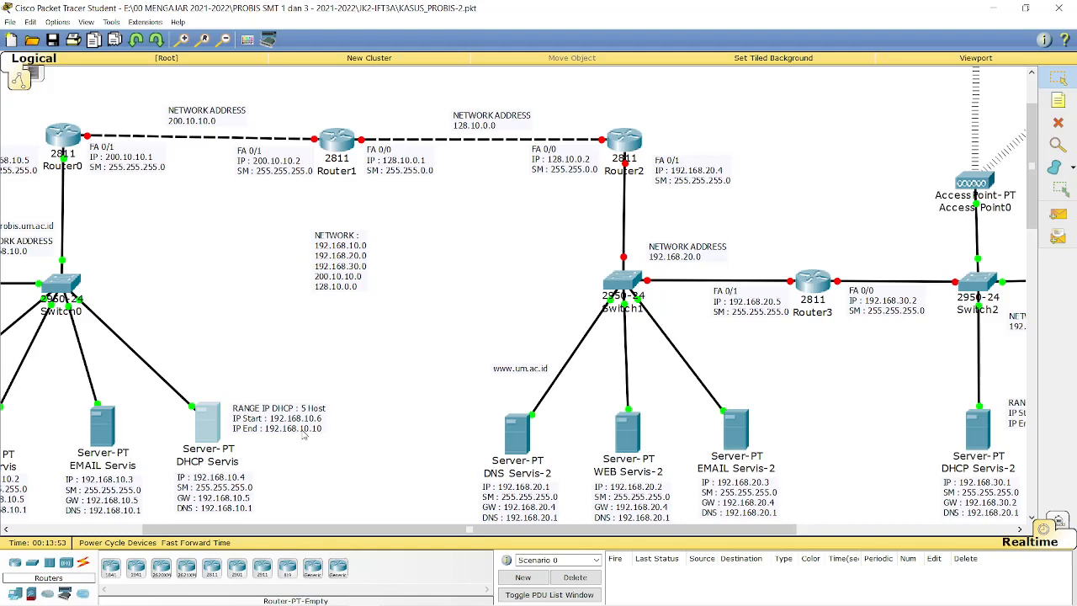
key(alt+Tab)
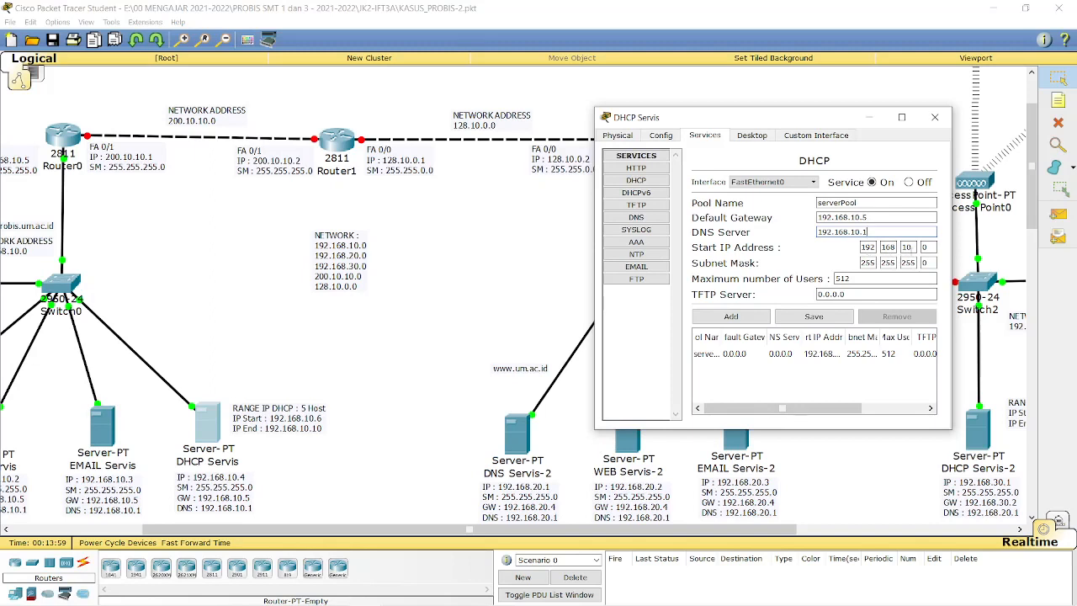
text(6)
drag(879, 278, 824, 281)
text(5)
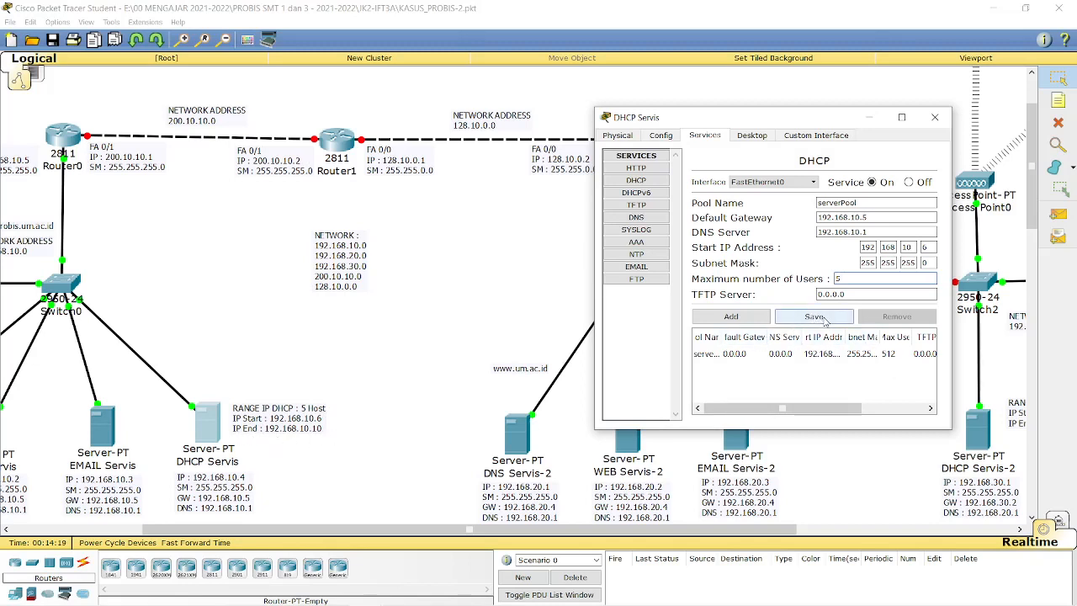
click(826, 321)
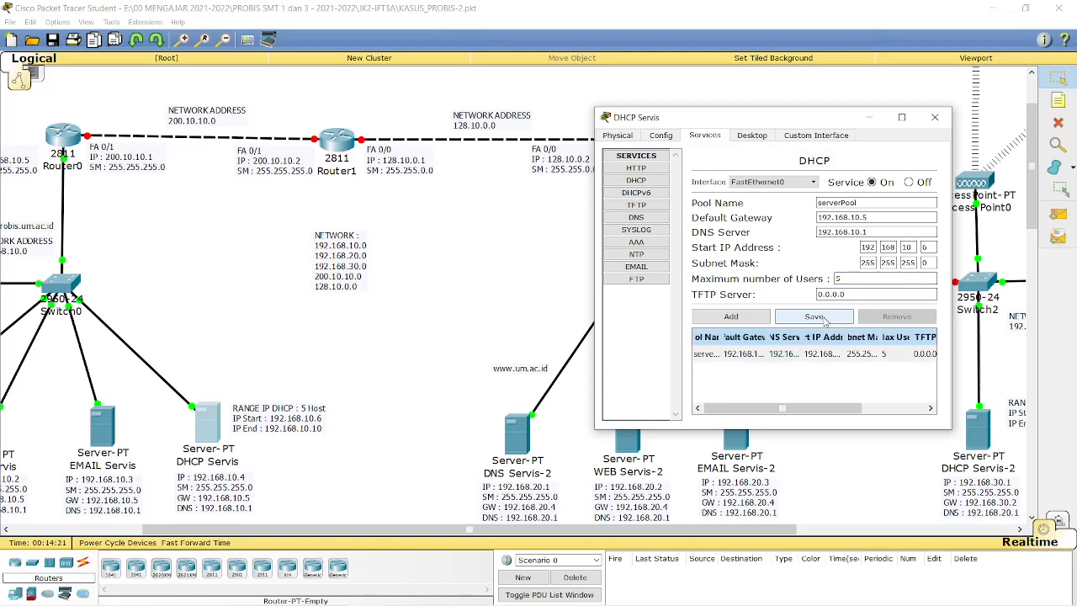
click(934, 117)
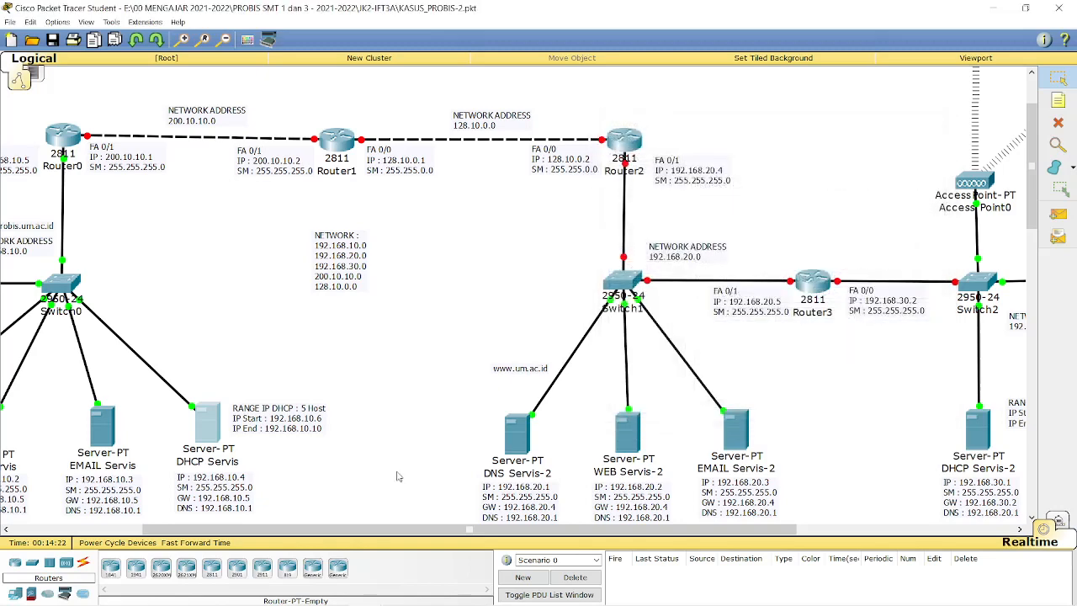
drag(318, 532, 191, 531)
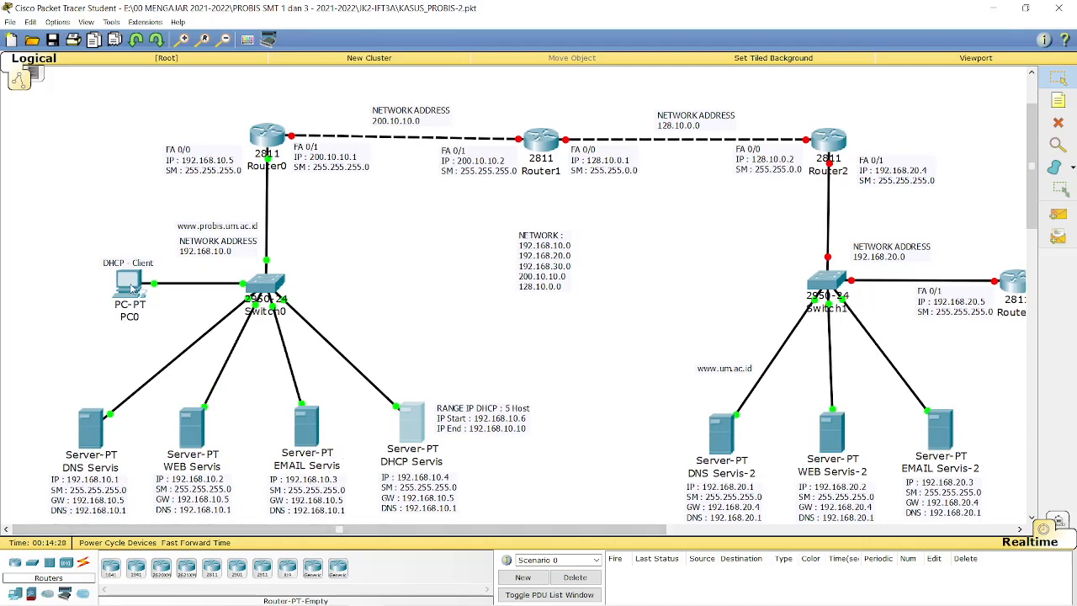
mouse_move(133, 289)
mouse_move(141, 308)
drag(485, 530, 624, 535)
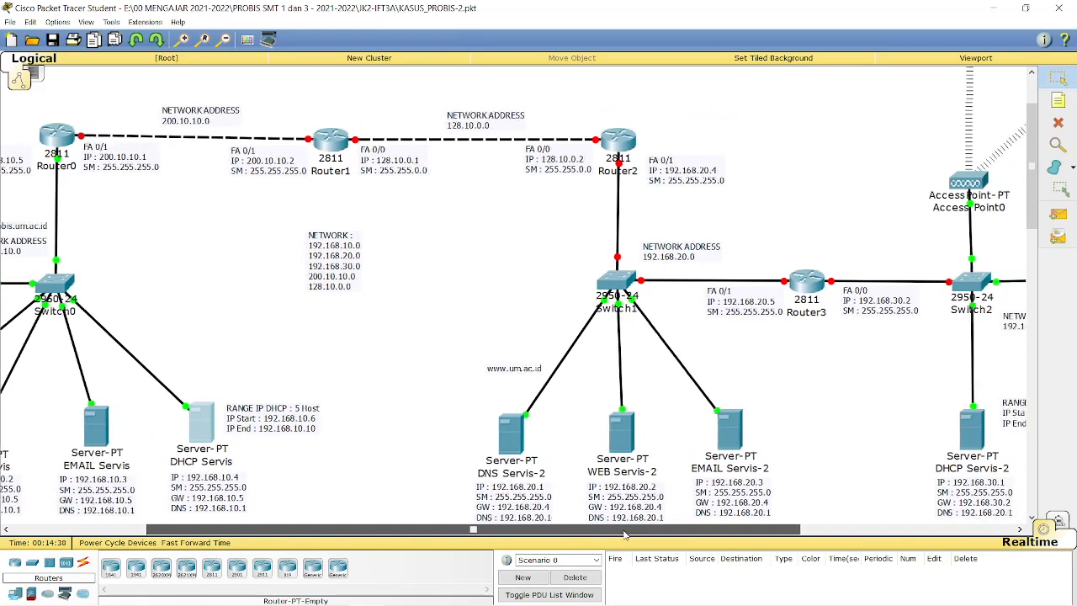
drag(729, 533, 867, 532)
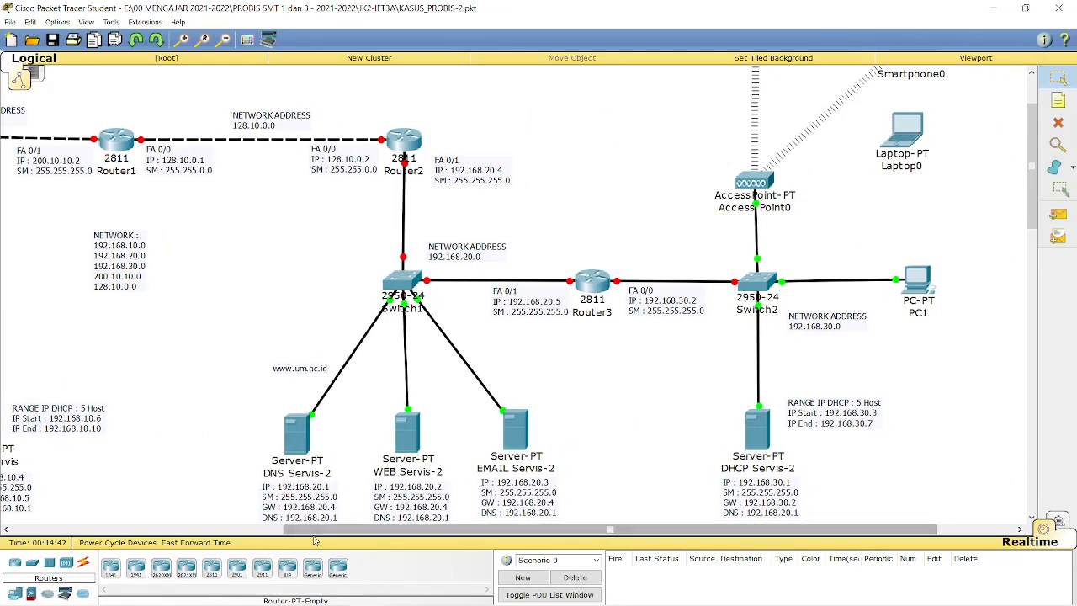
drag(315, 530, 25, 539)
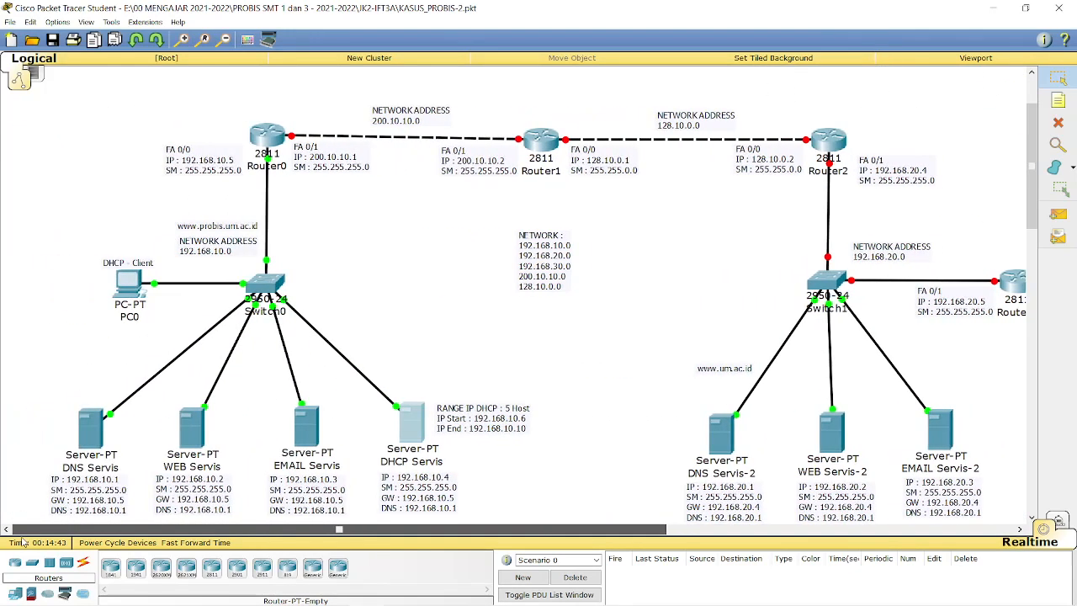
click(126, 290)
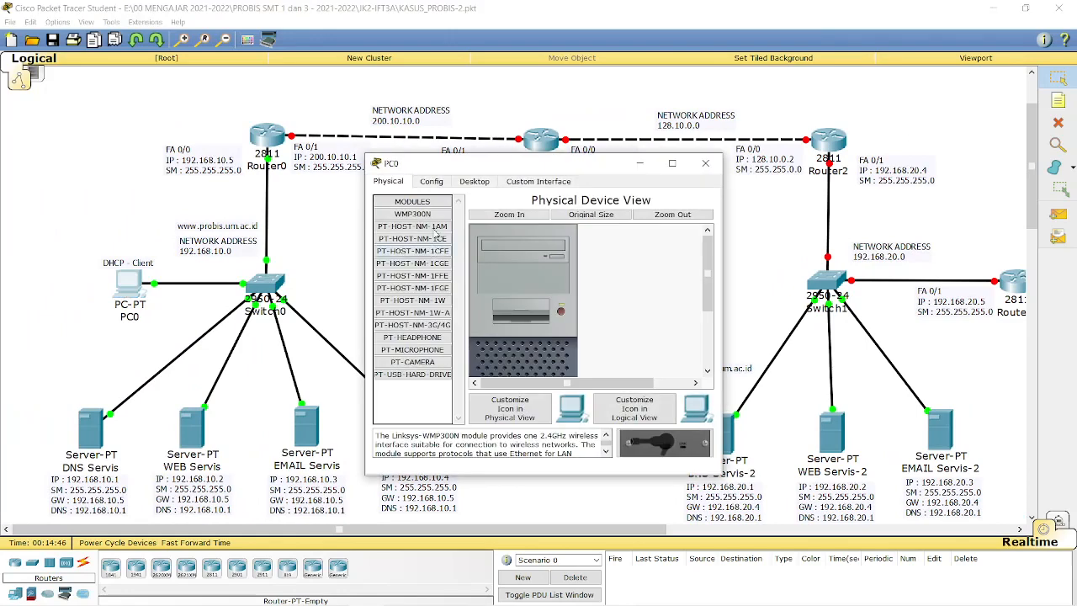
Switch PC0's IP Configuration to DHCP, obtaining 192.168.10.6, gateway 192.168.10.5 and DNS 192.168.10.1.
click(474, 182)
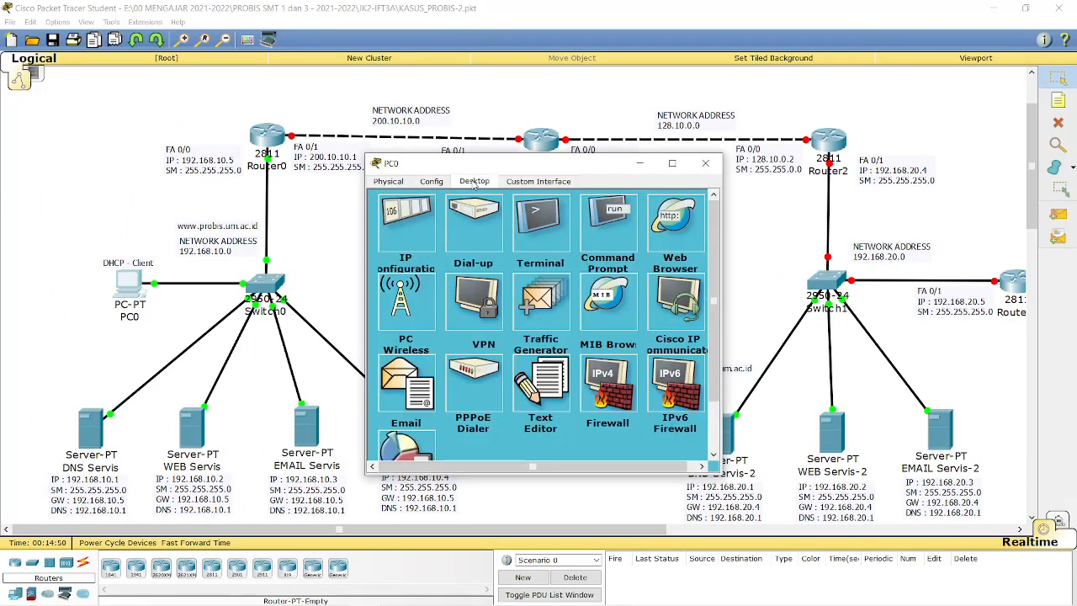
click(418, 225)
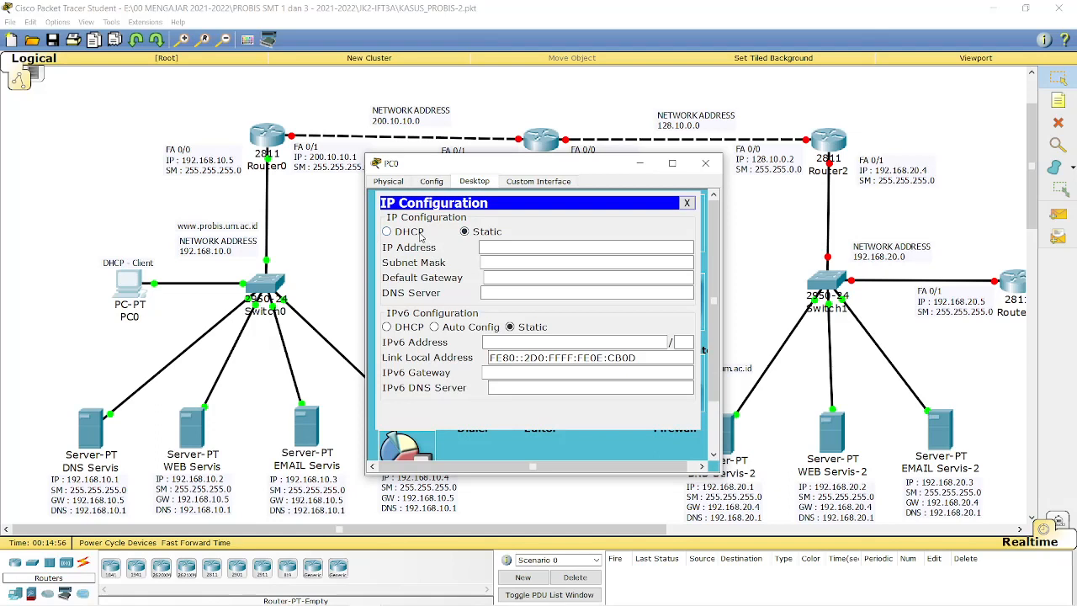
click(420, 236)
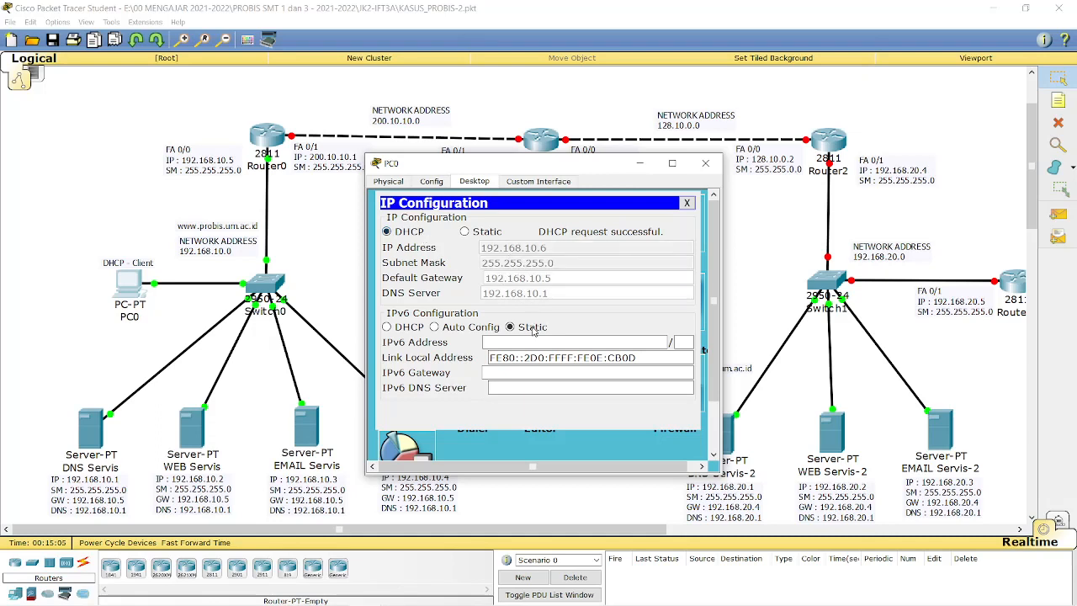
drag(518, 168, 690, 139)
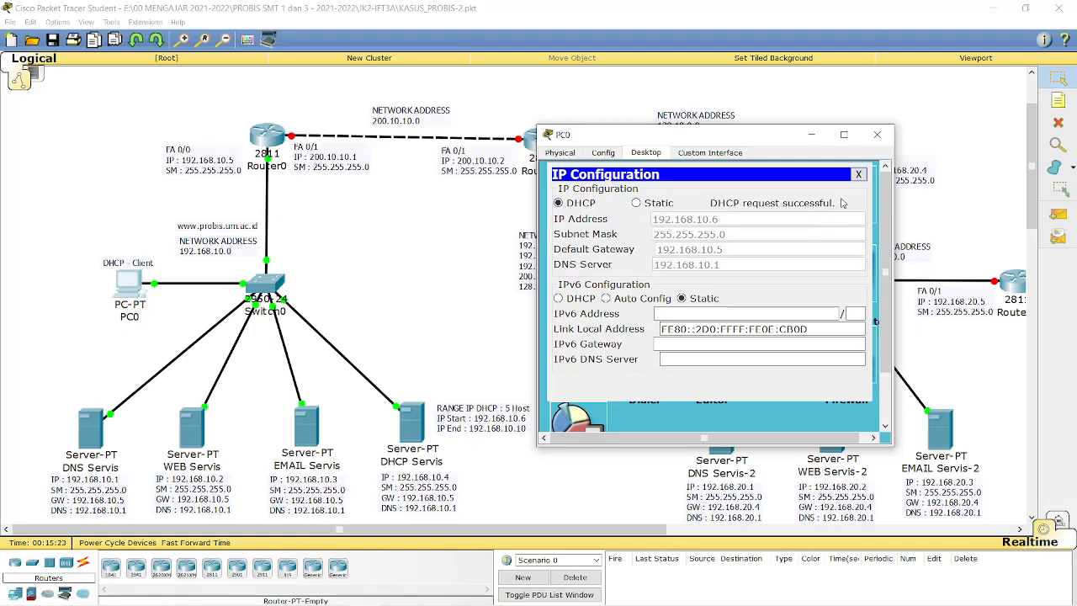
Close PC0's IP Configuration and shift the PC0 window up and to the left.
click(860, 177)
drag(725, 140, 673, 100)
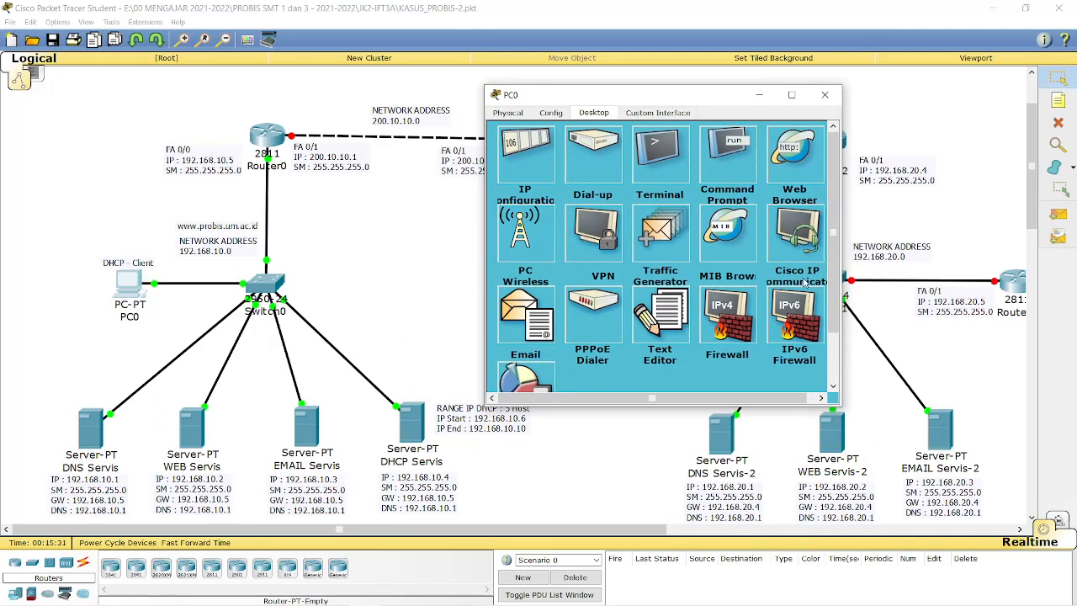
drag(723, 105, 706, 109)
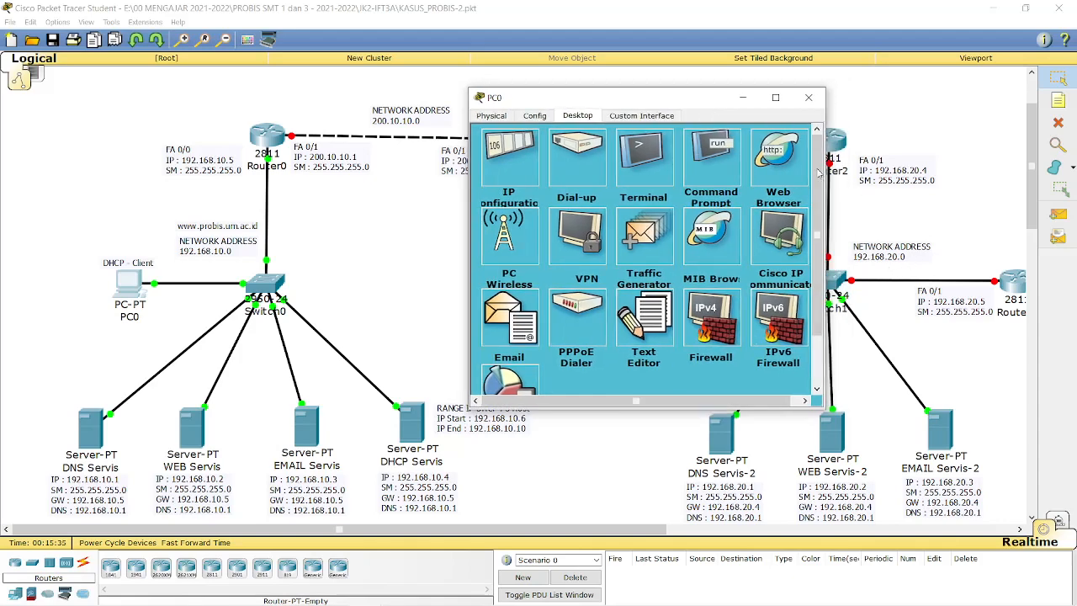
click(777, 163)
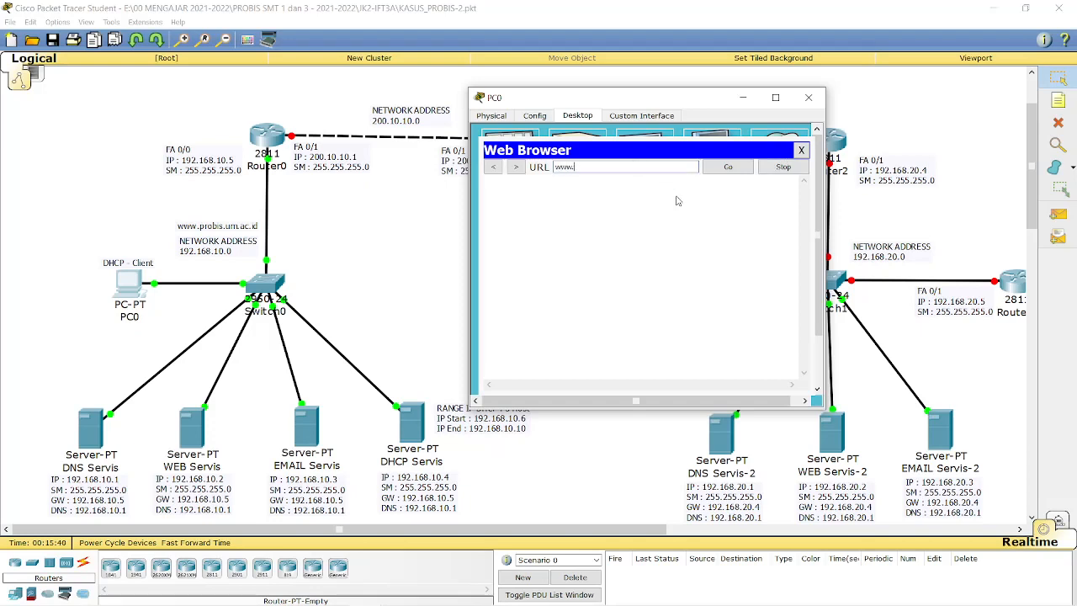
text(www.probis.um.ac.id)
key(Return)
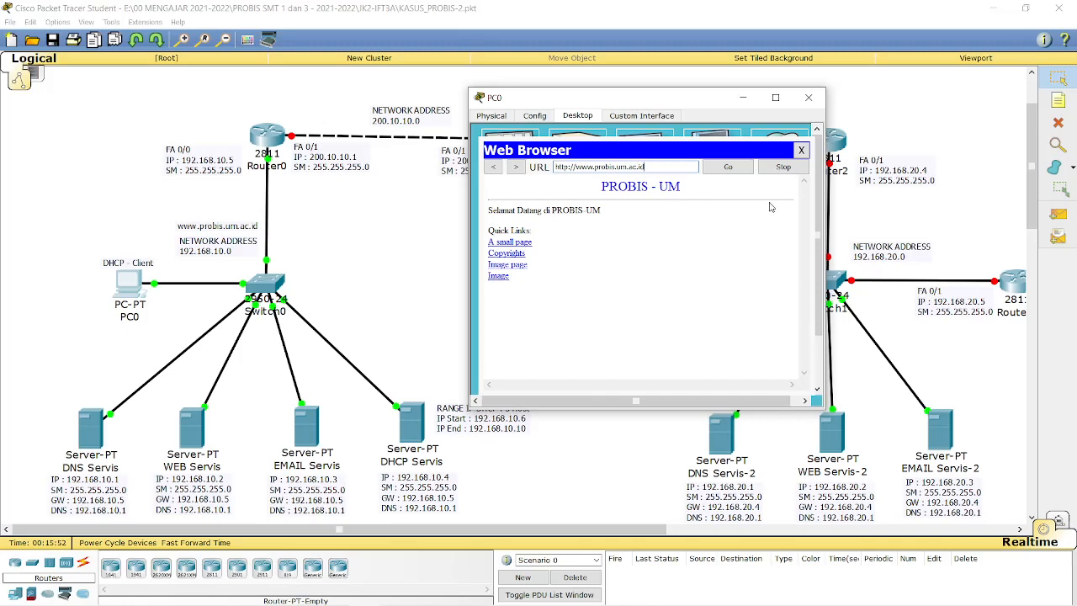
click(802, 150)
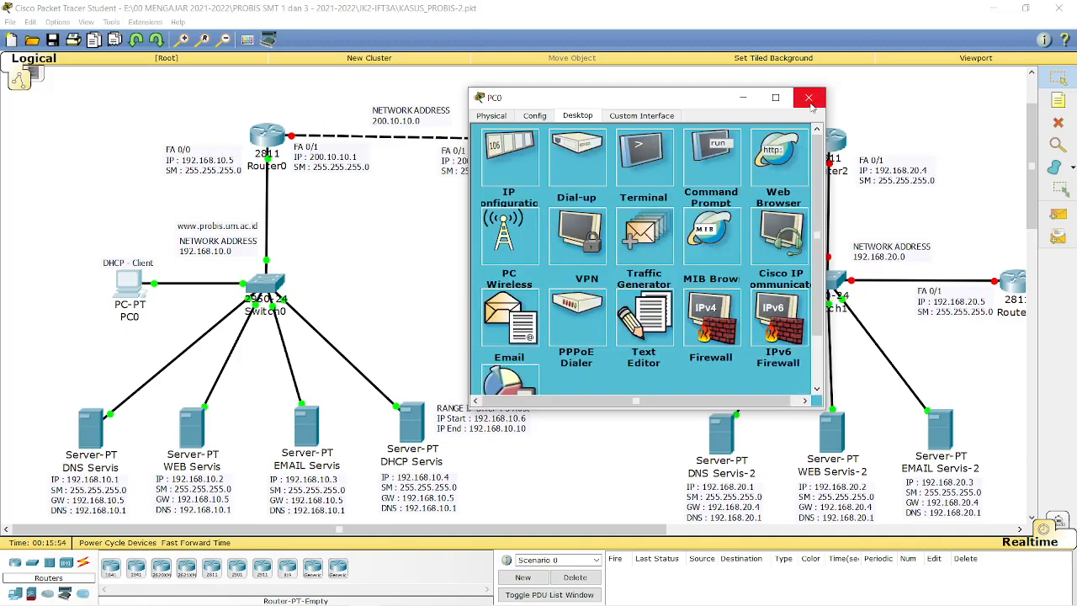
Close the PC0 window and scroll the workspace right across the network topology.
click(809, 99)
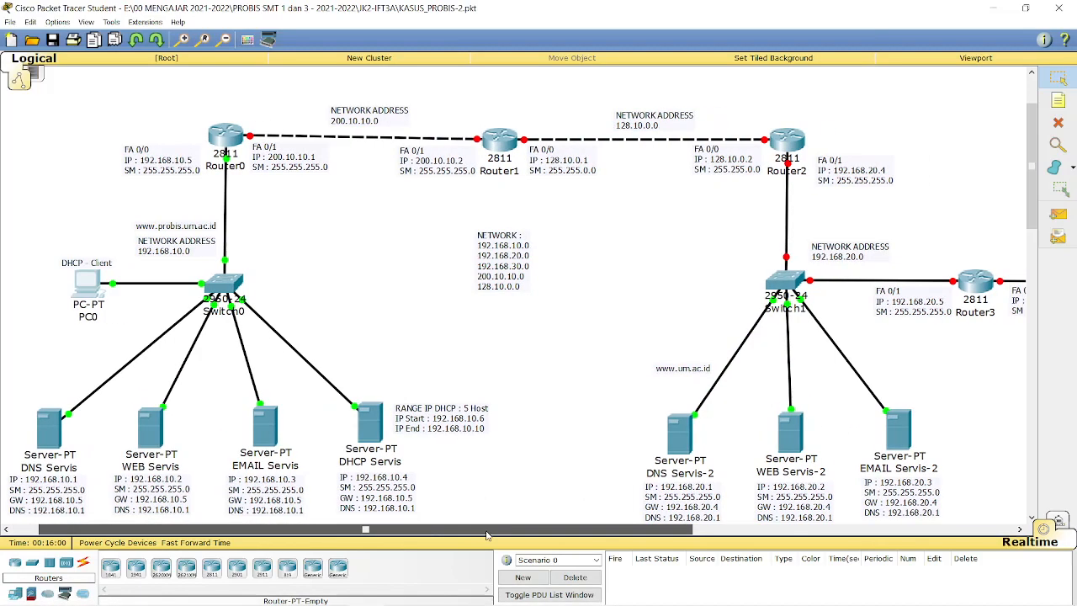
drag(442, 534, 694, 533)
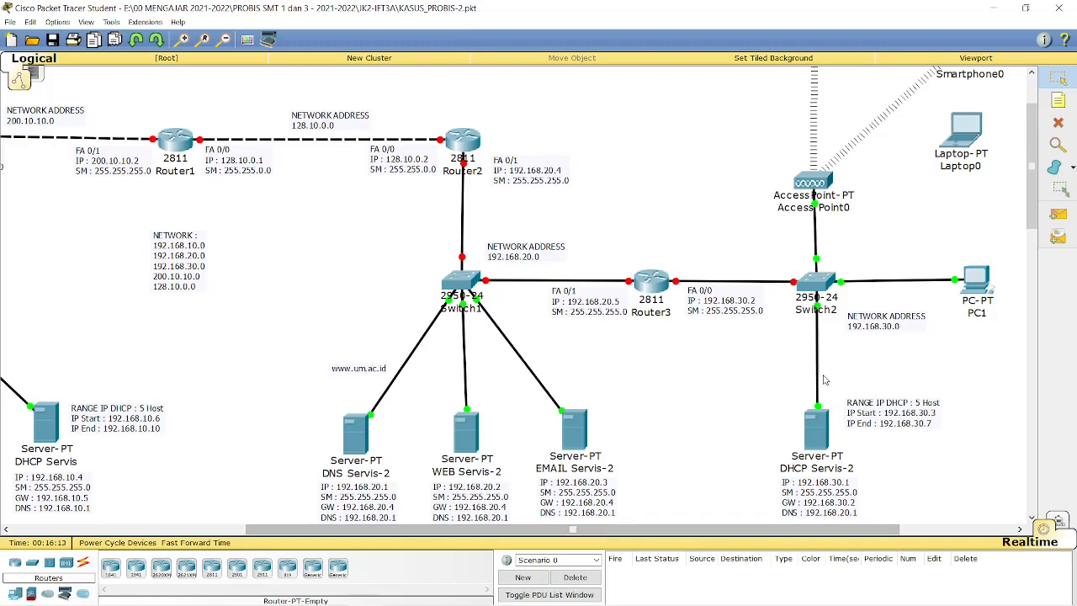
drag(695, 534, 758, 533)
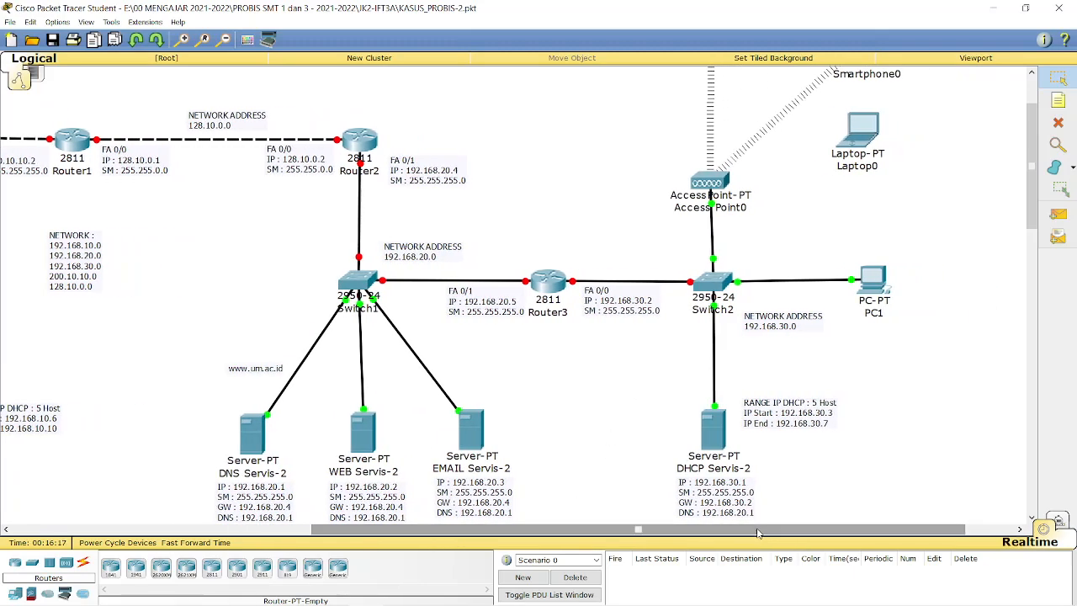